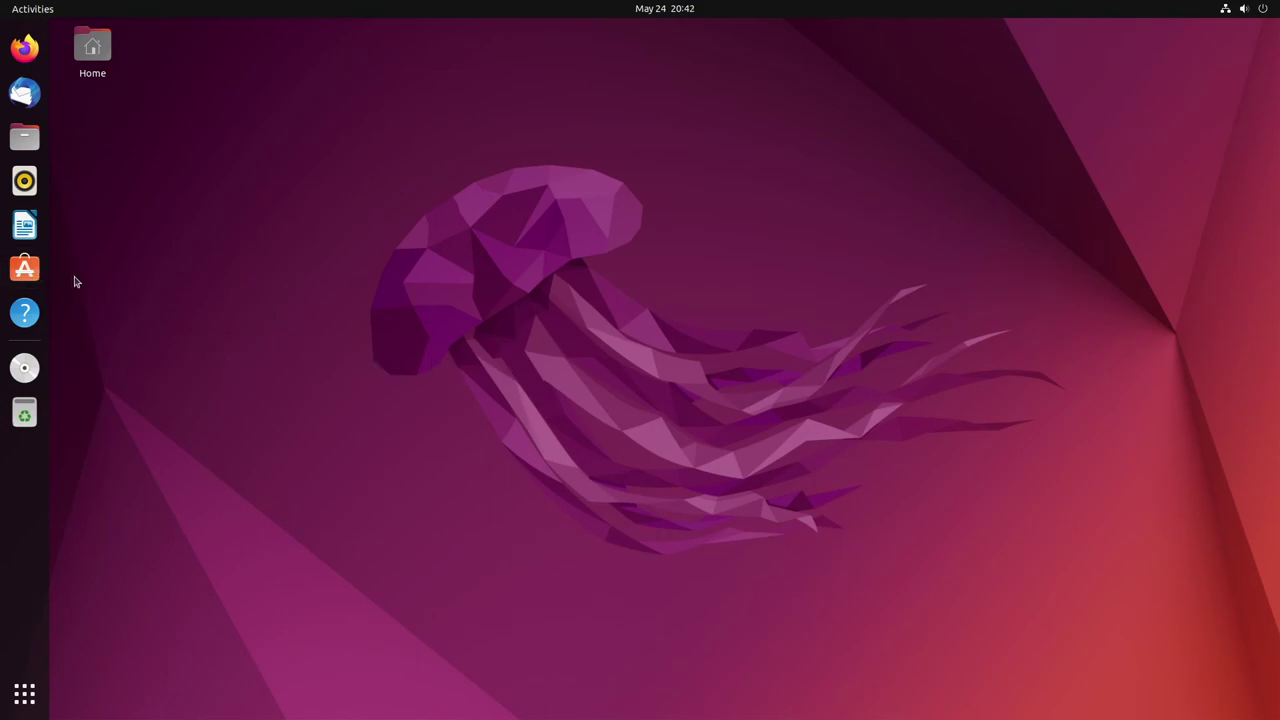
Search Ubuntu Software for 'gnome tweaks' and open the GNOME Tweaks details page
click(24, 268)
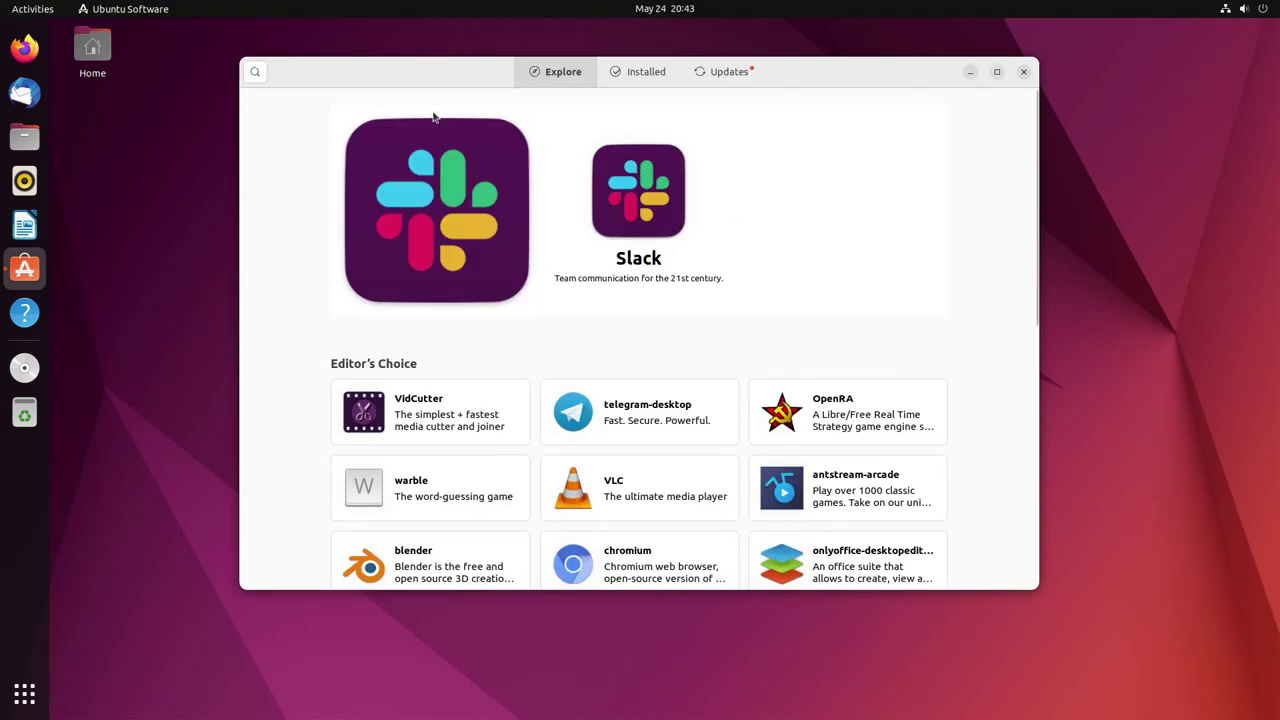
click(256, 74)
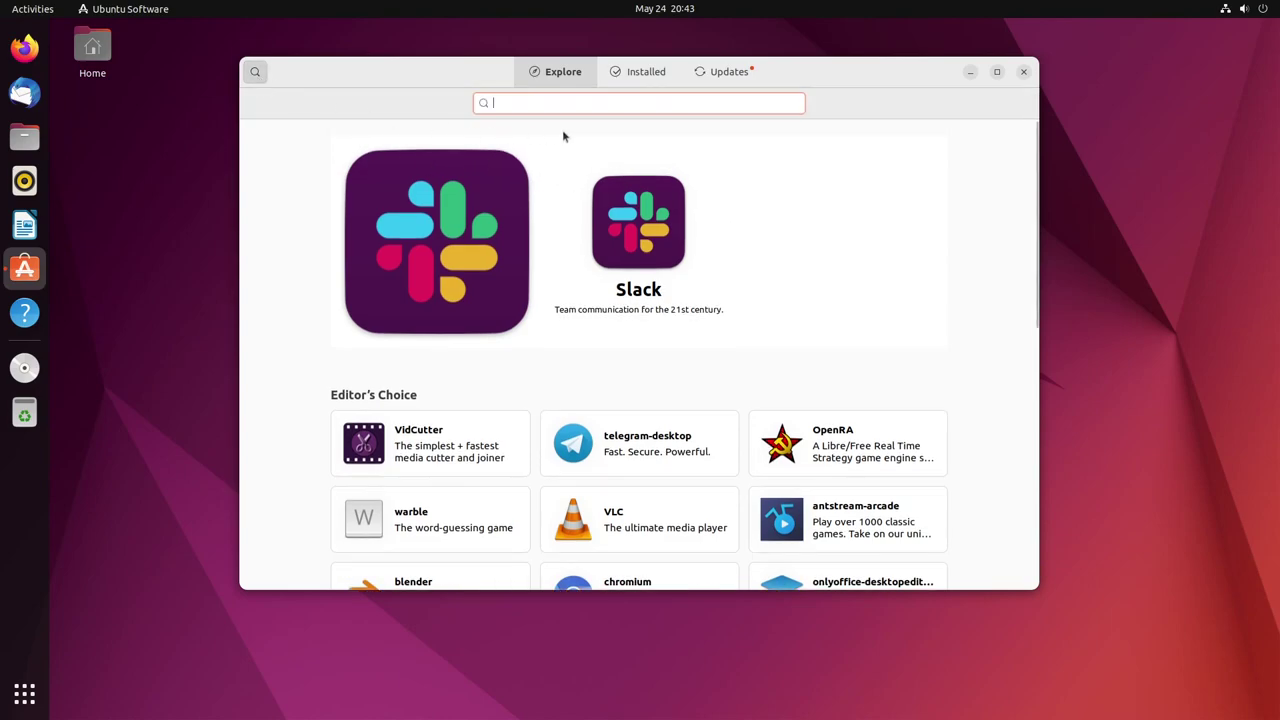
text(gnome tw)
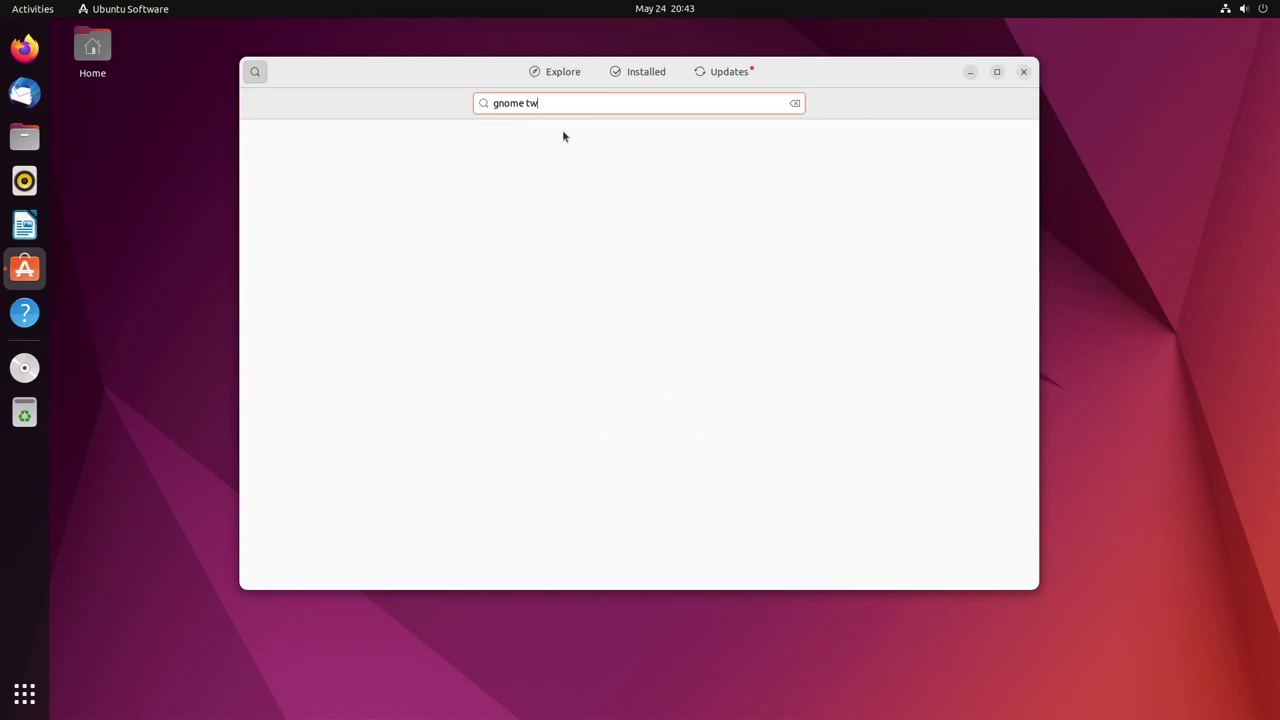
text(eaks)
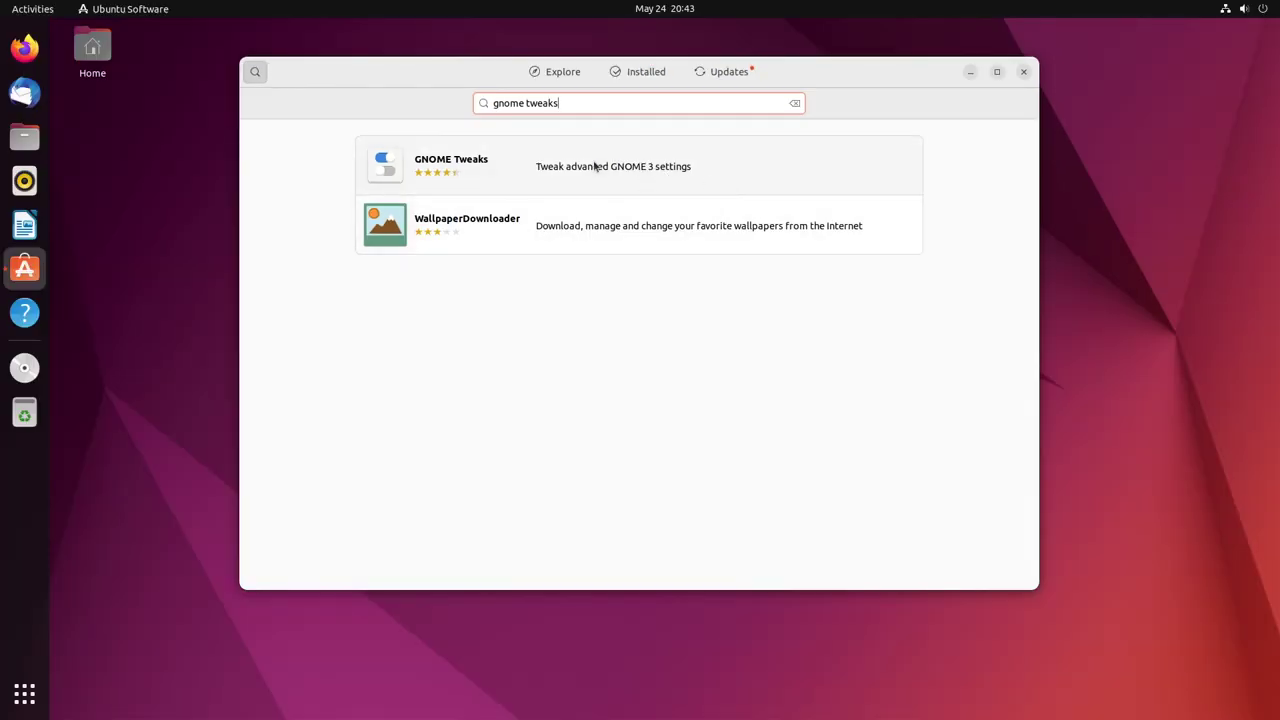
click(594, 166)
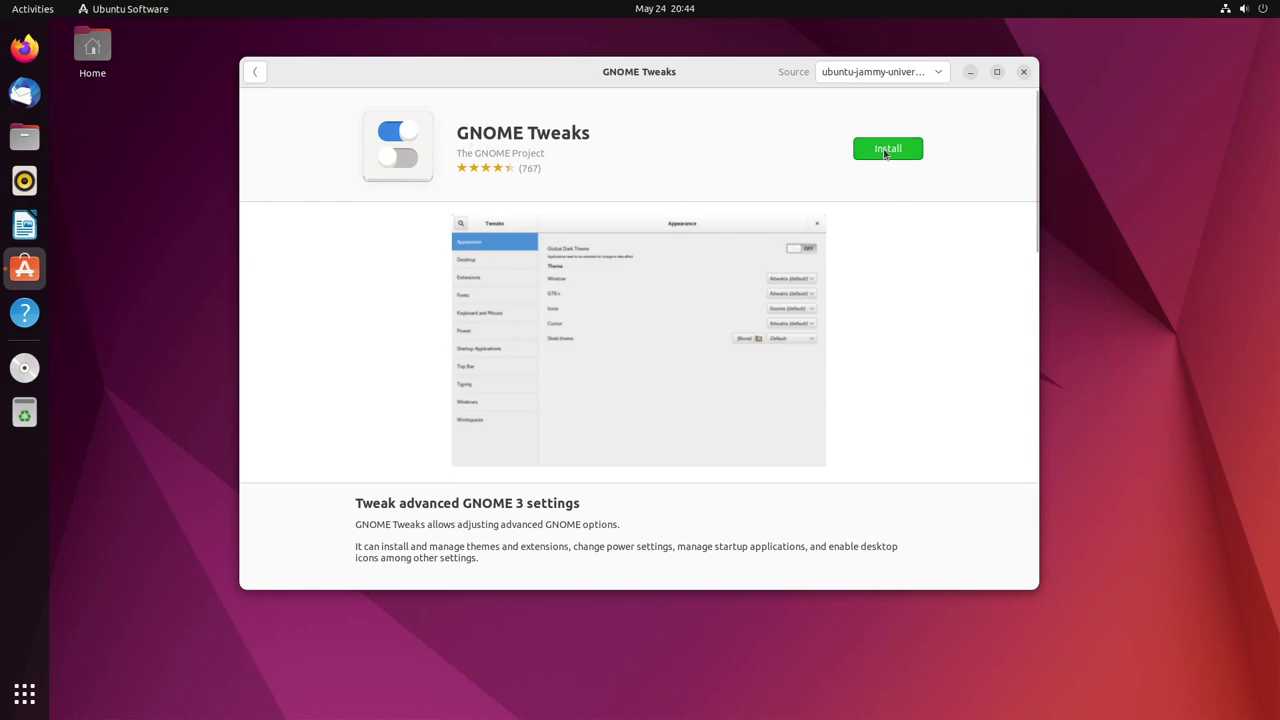
Install GNOME Tweaks, authenticating with the account password
click(885, 150)
text(********)
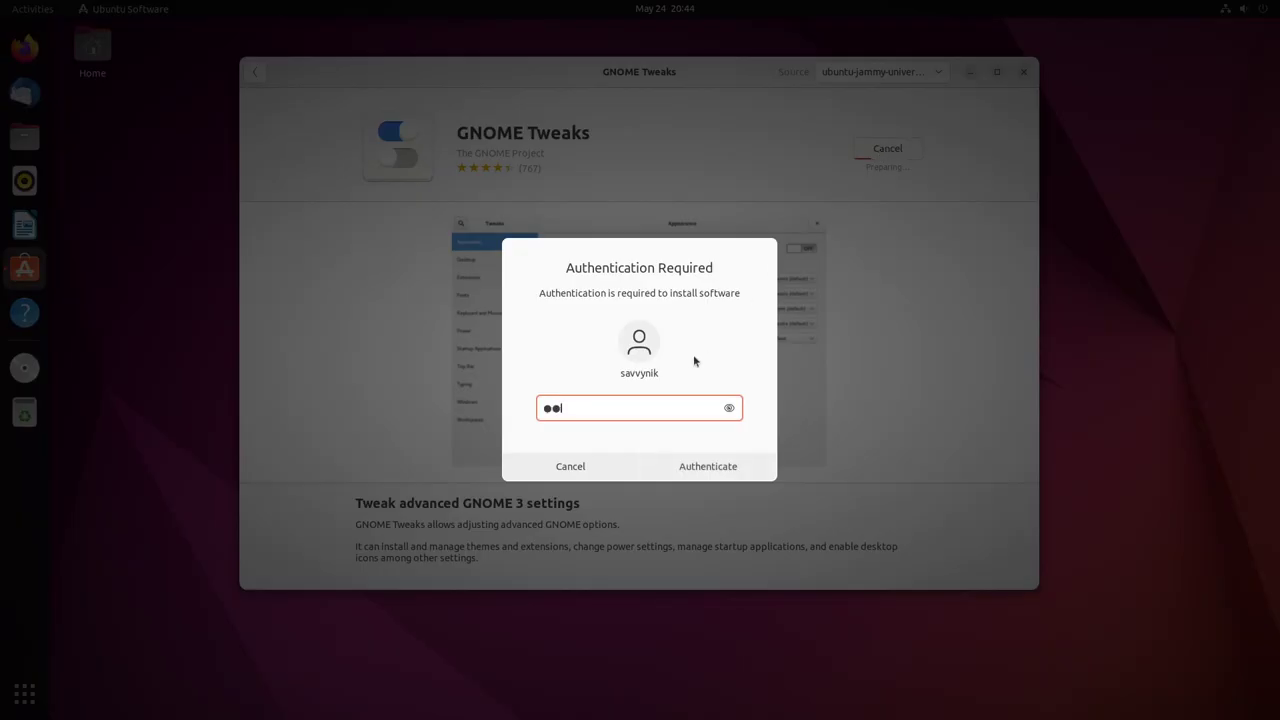
click(732, 469)
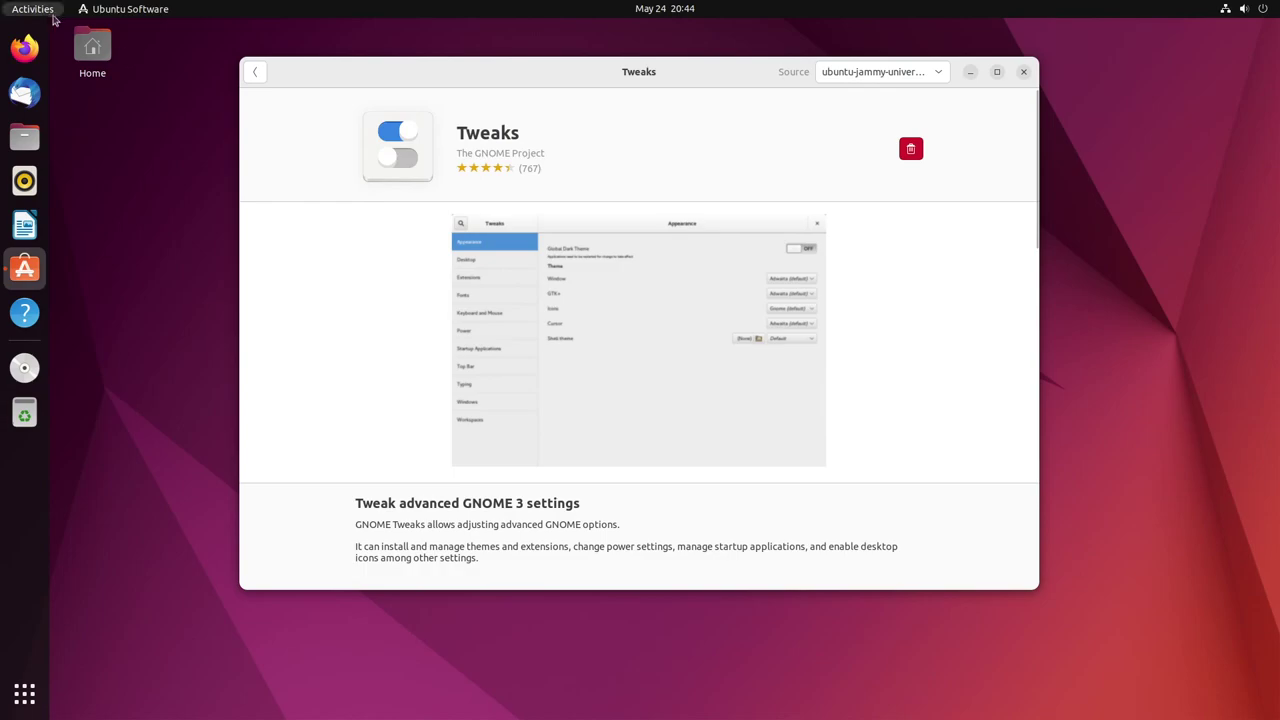
Launch the newly installed Tweaks app by searching 'tweaks' in Activities
click(40, 14)
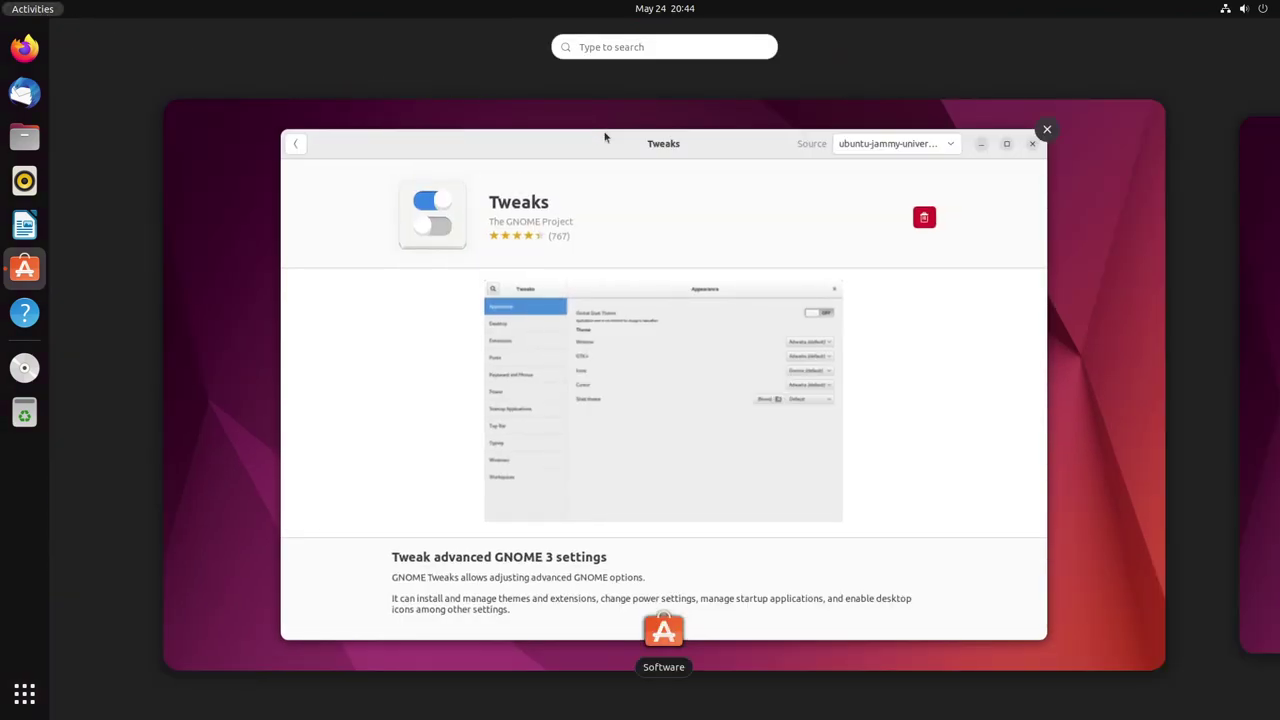
text(tweaks)
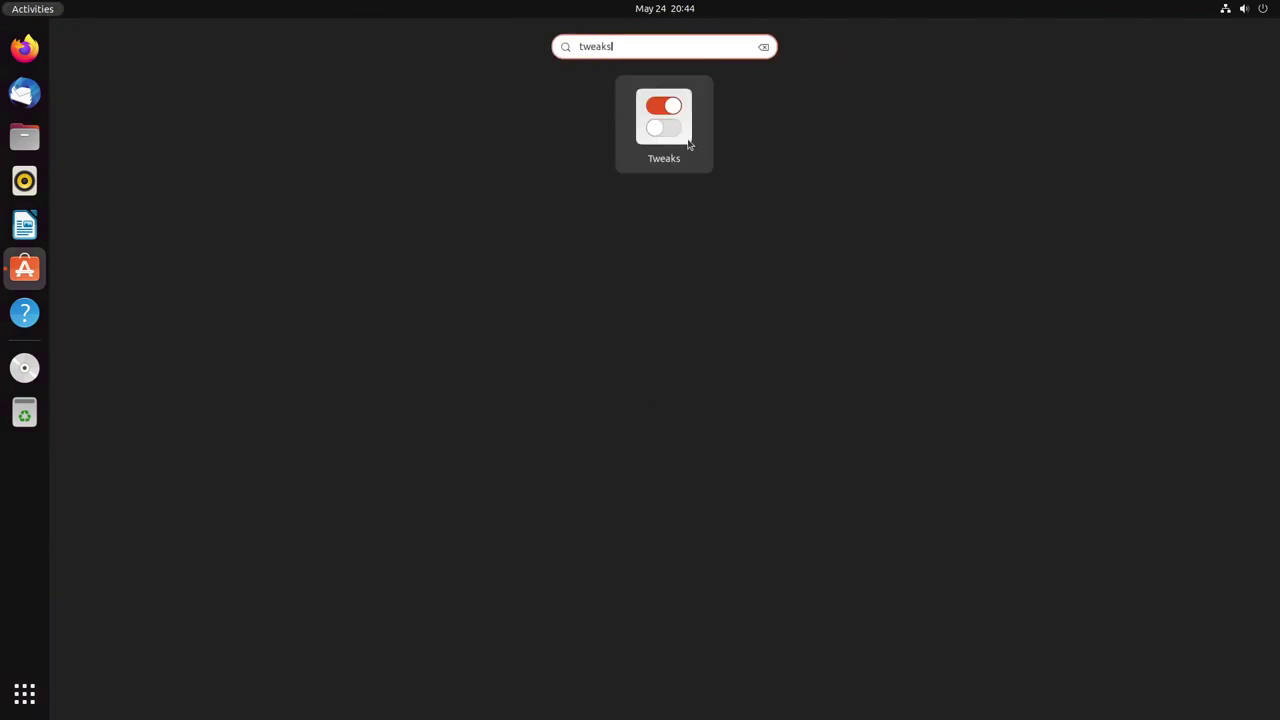
click(676, 121)
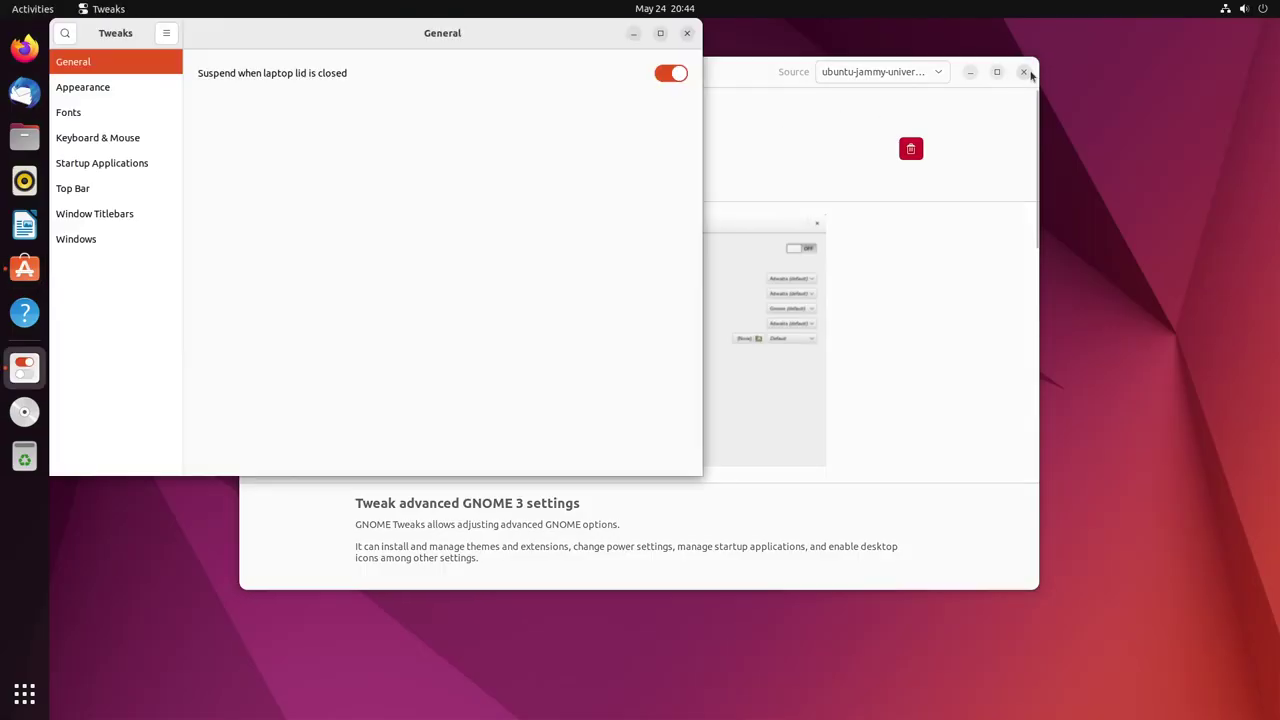
Close Ubuntu Software, centre the Tweaks window and show the Appearance settings
click(1025, 76)
click(1025, 76)
drag(520, 40, 809, 104)
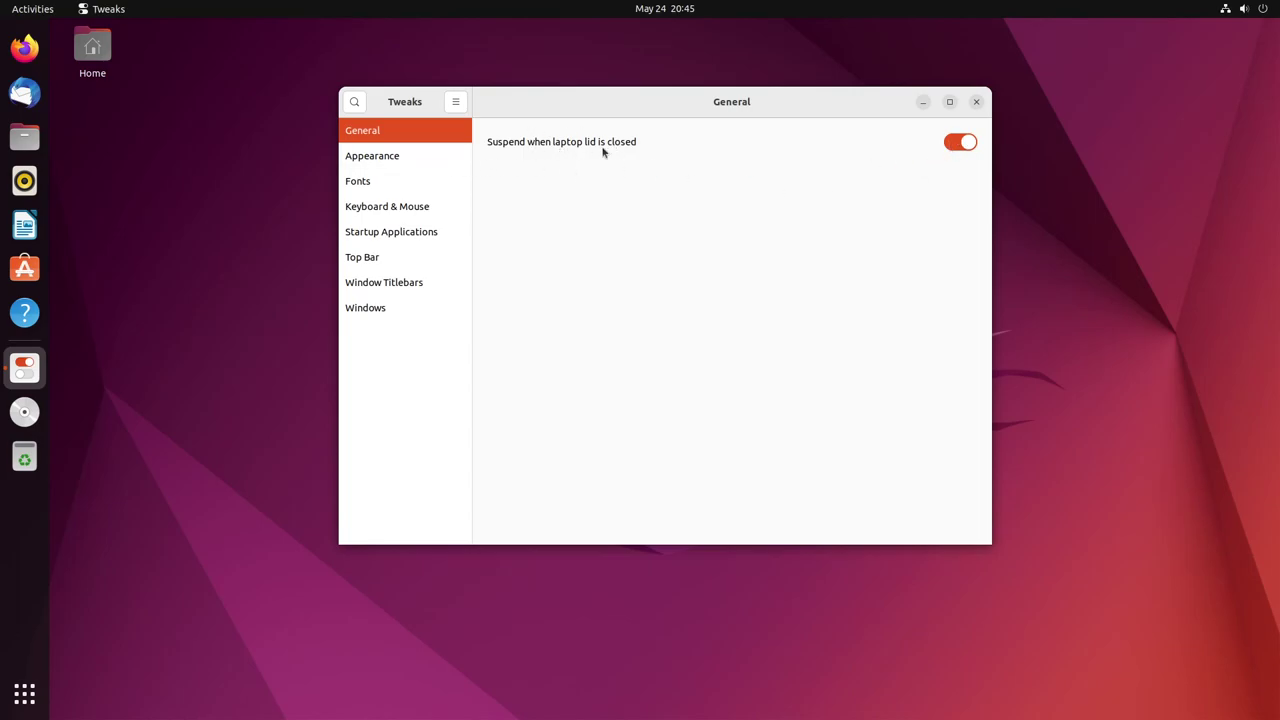
click(420, 158)
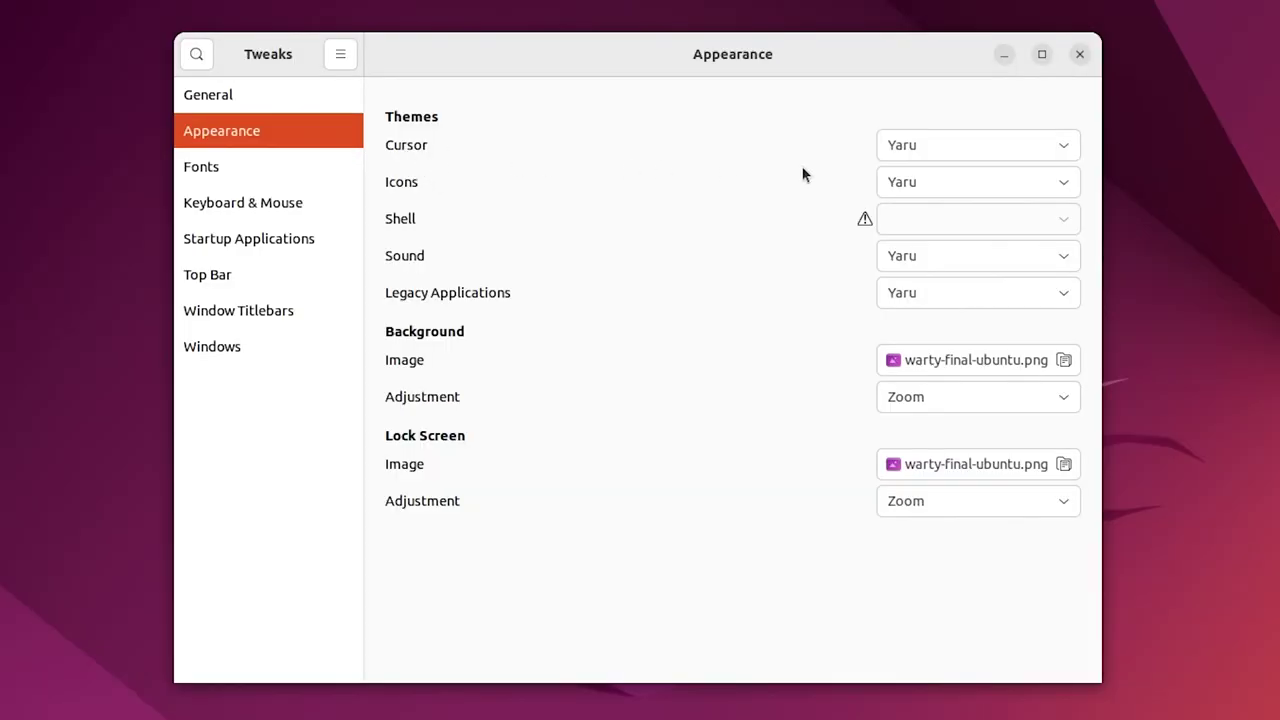
Try the DMZ-White and Handhelds cursor themes, settling on Redglass
click(858, 170)
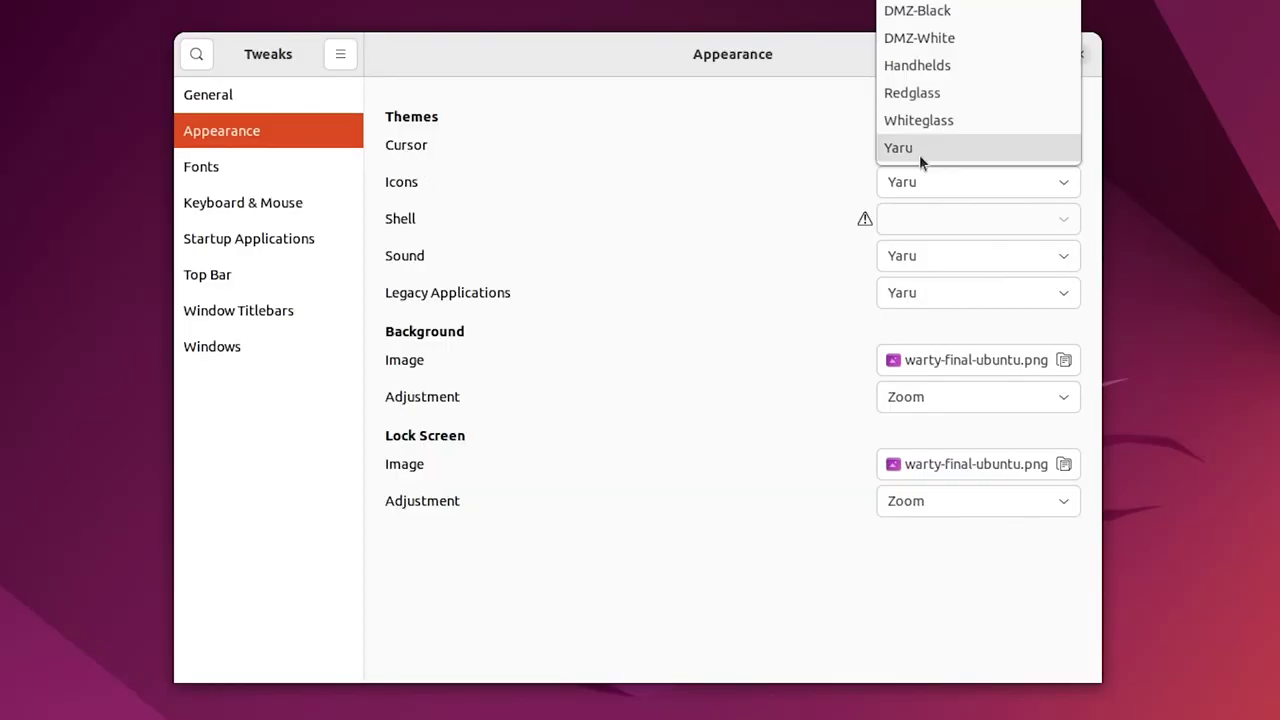
scroll(919, 154, up, 2)
click(930, 122)
click(937, 147)
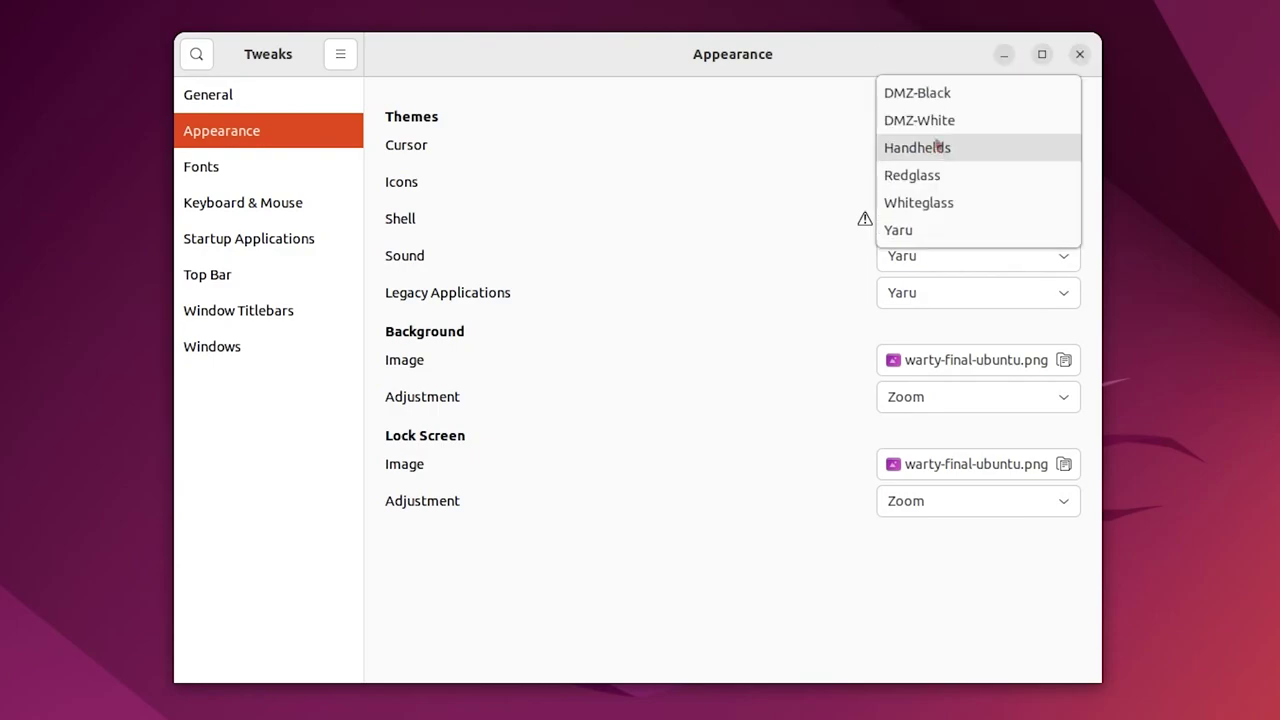
click(931, 120)
click(931, 145)
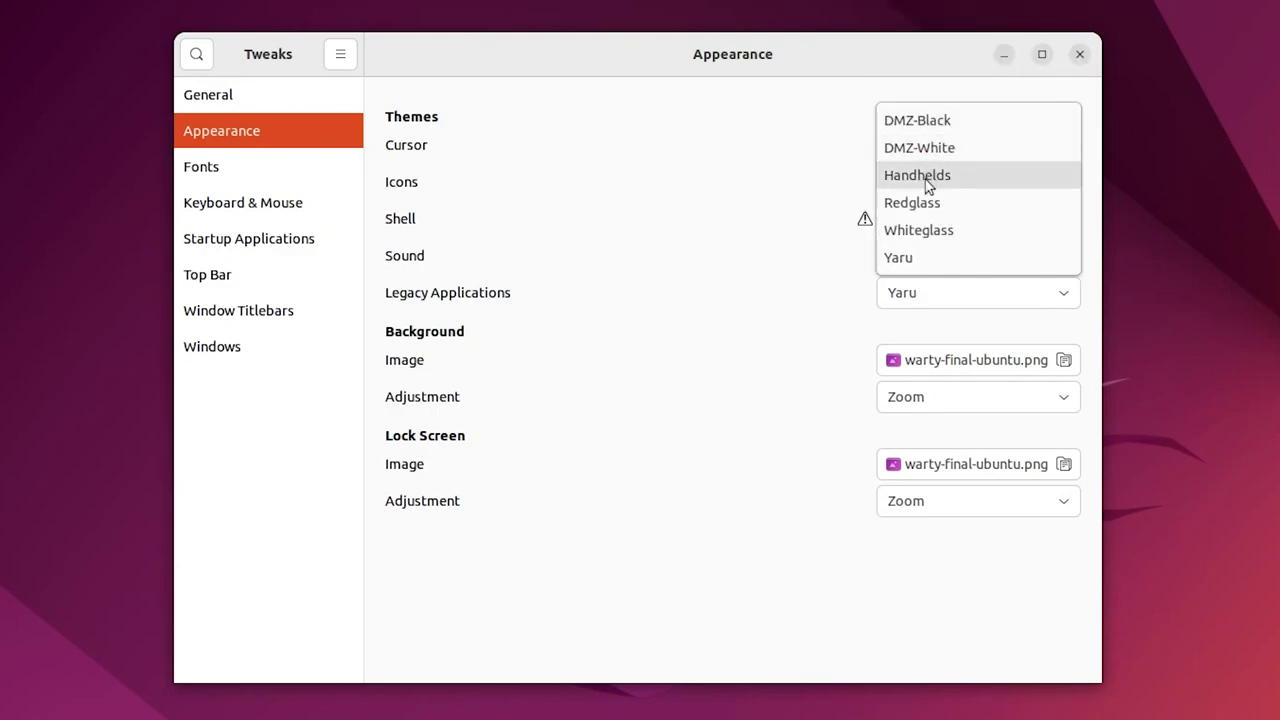
click(928, 186)
click(925, 145)
click(910, 148)
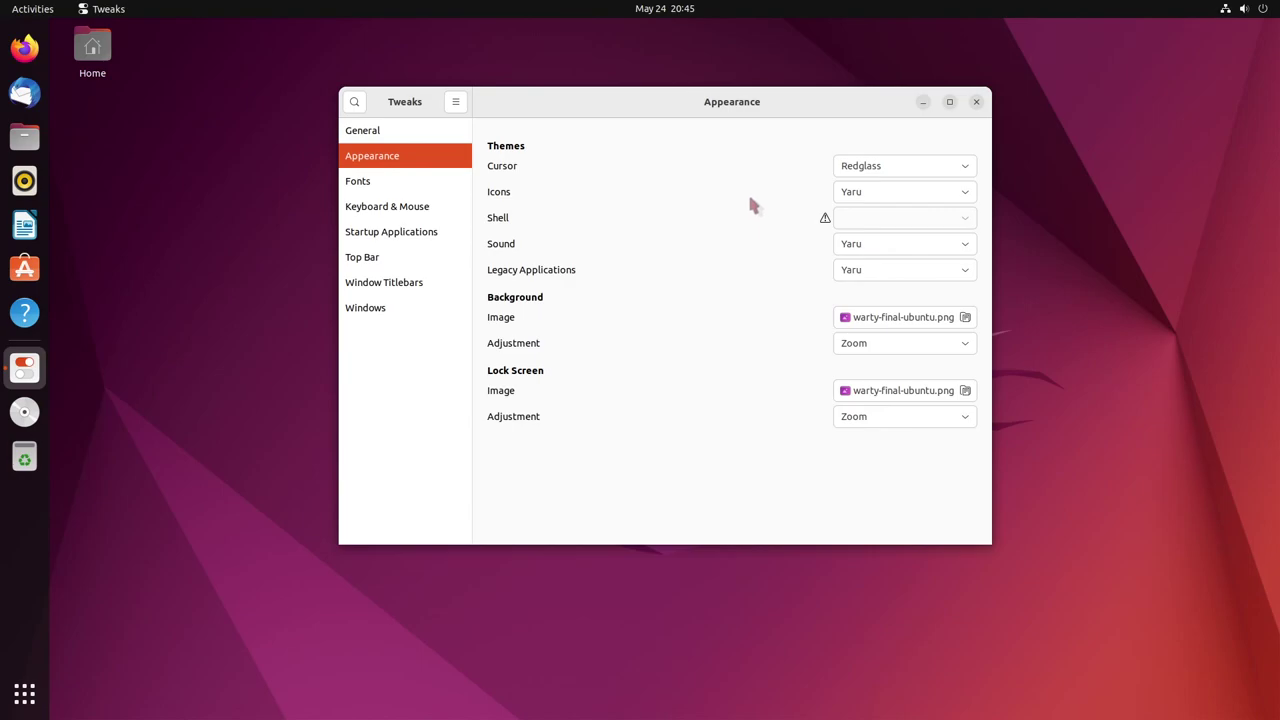
Try the Yaru-bark-dark and HighContrast icon themes, settling on Humanity-Dark
click(856, 195)
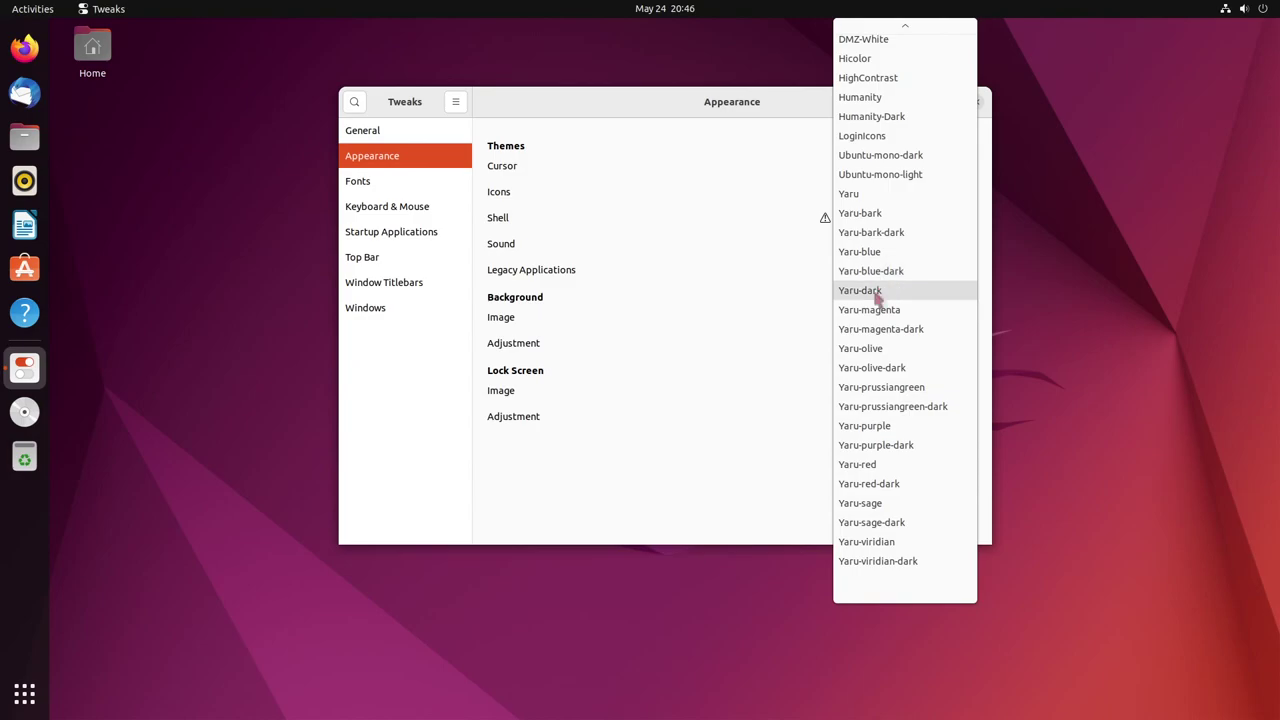
click(872, 233)
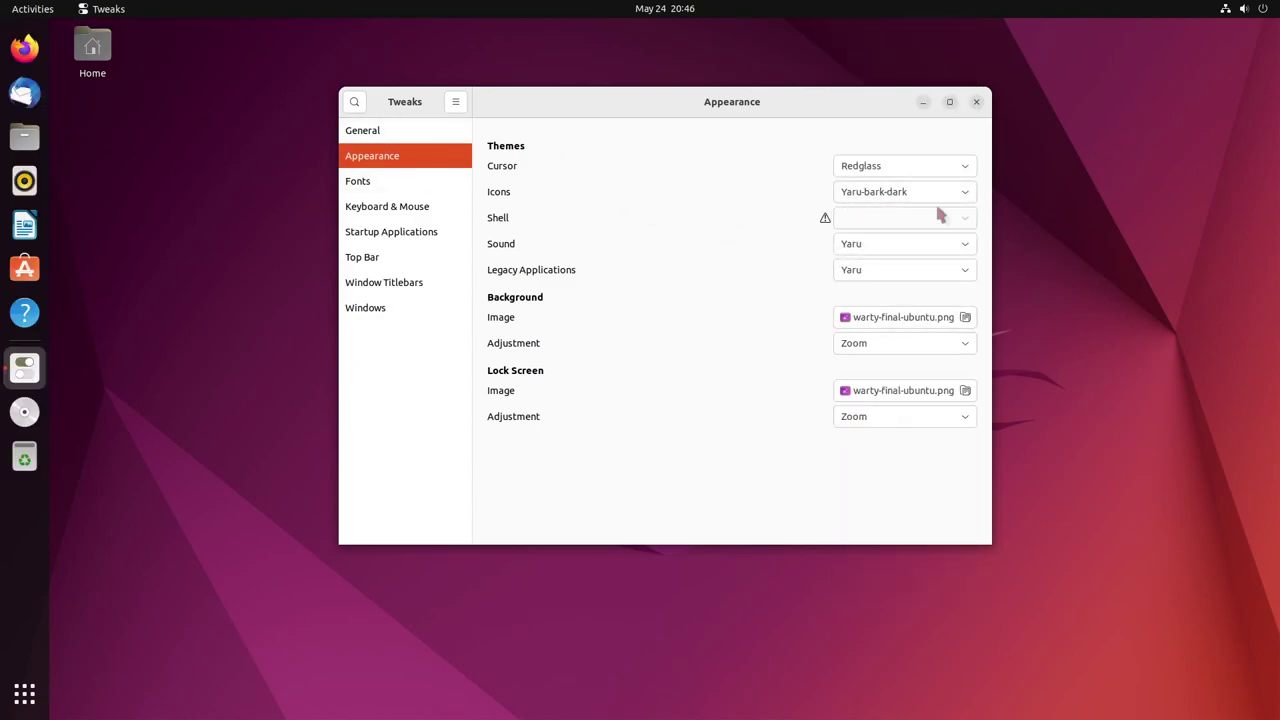
click(893, 192)
scroll(888, 171, up, 2)
click(883, 116)
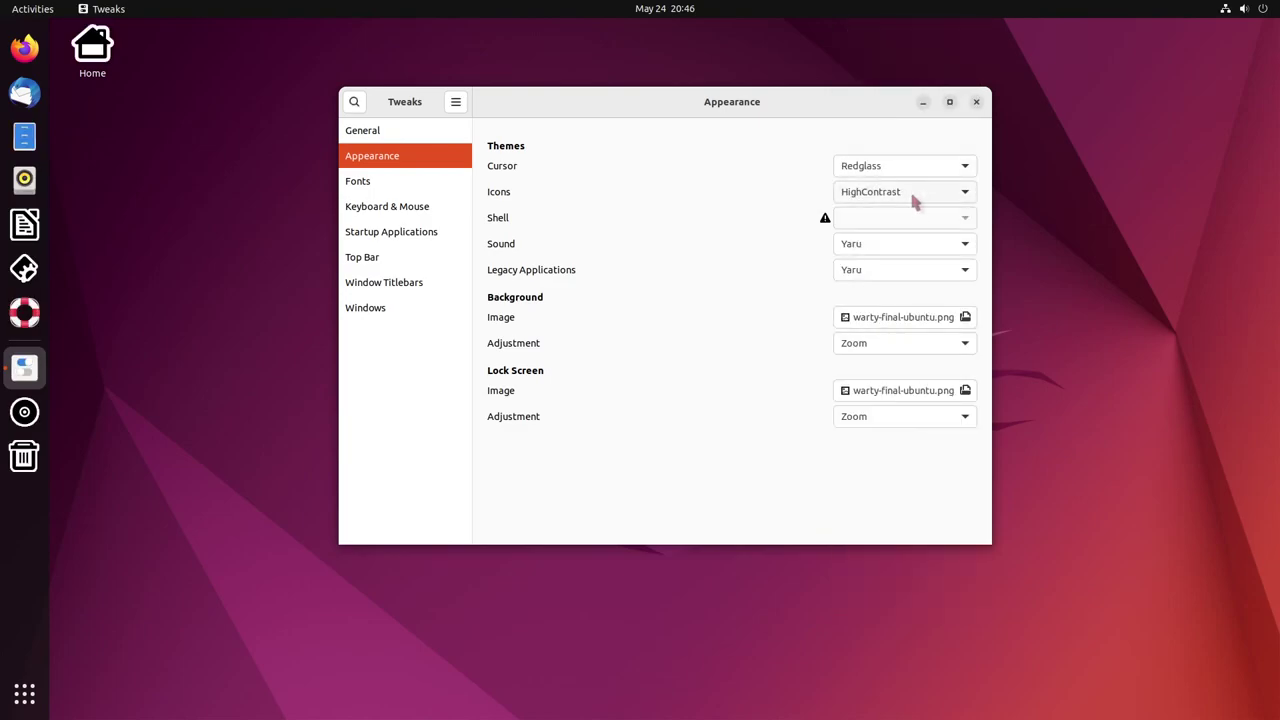
click(891, 199)
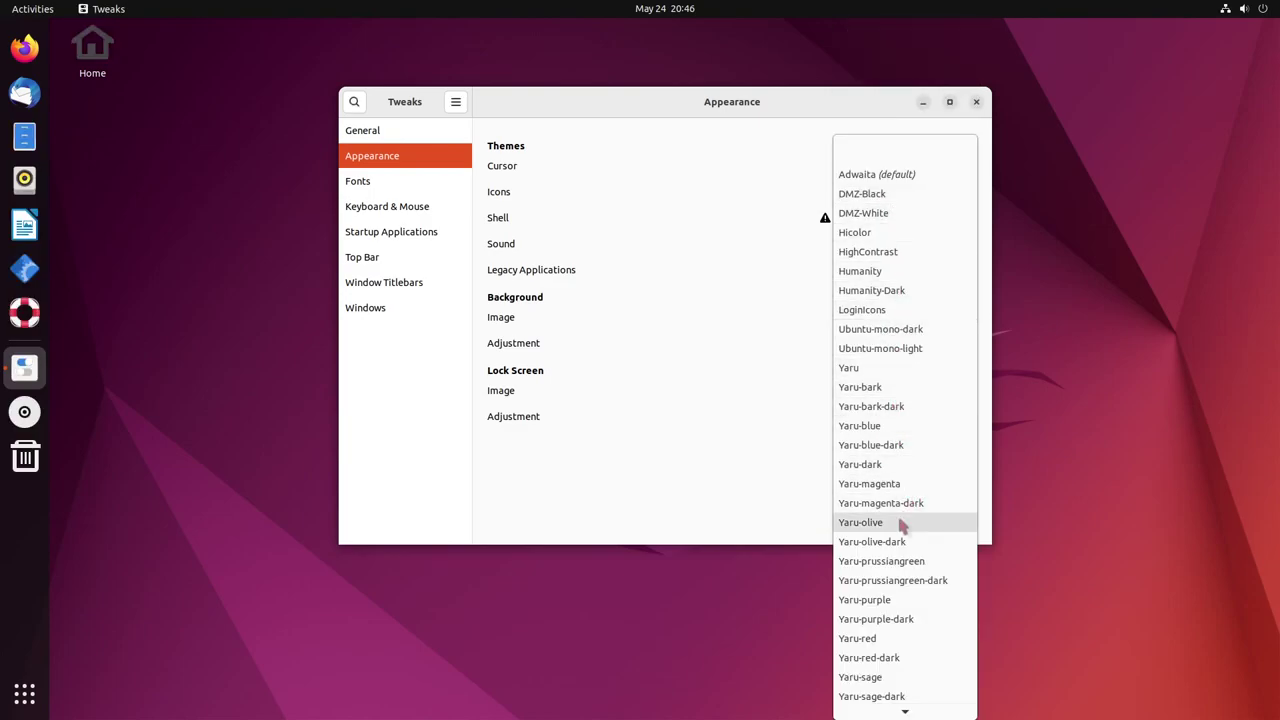
click(889, 206)
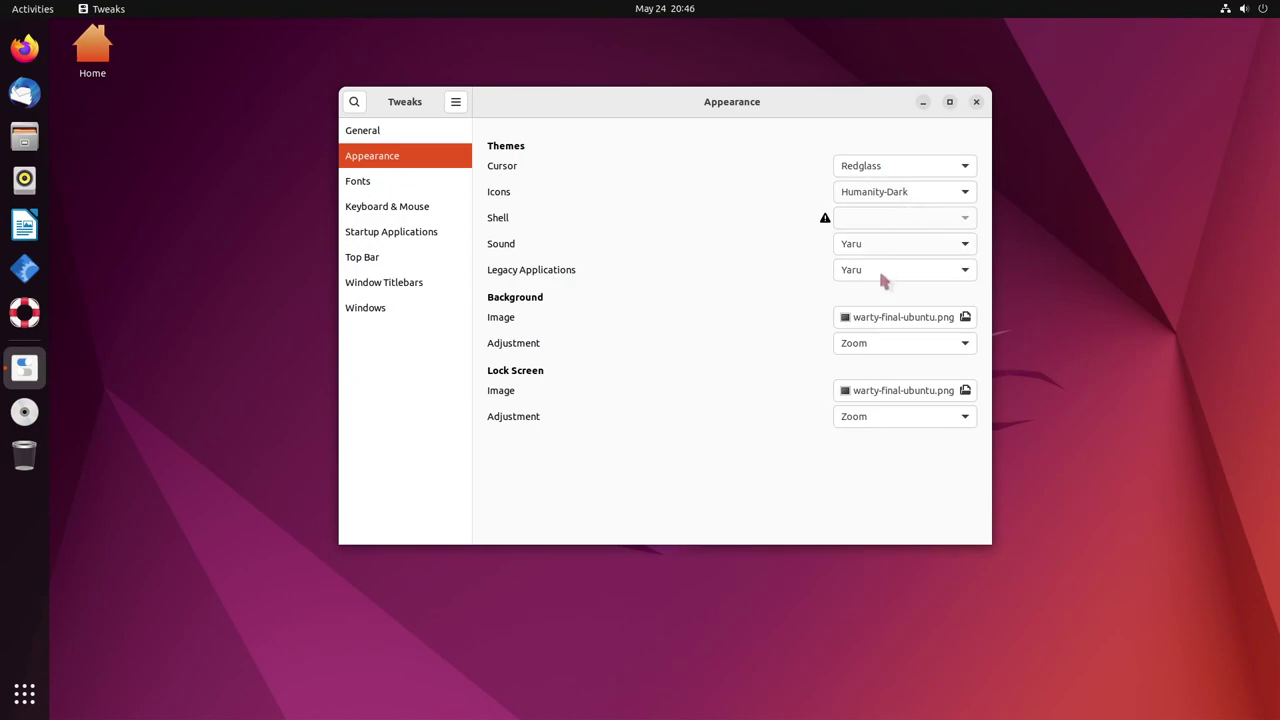
click(884, 243)
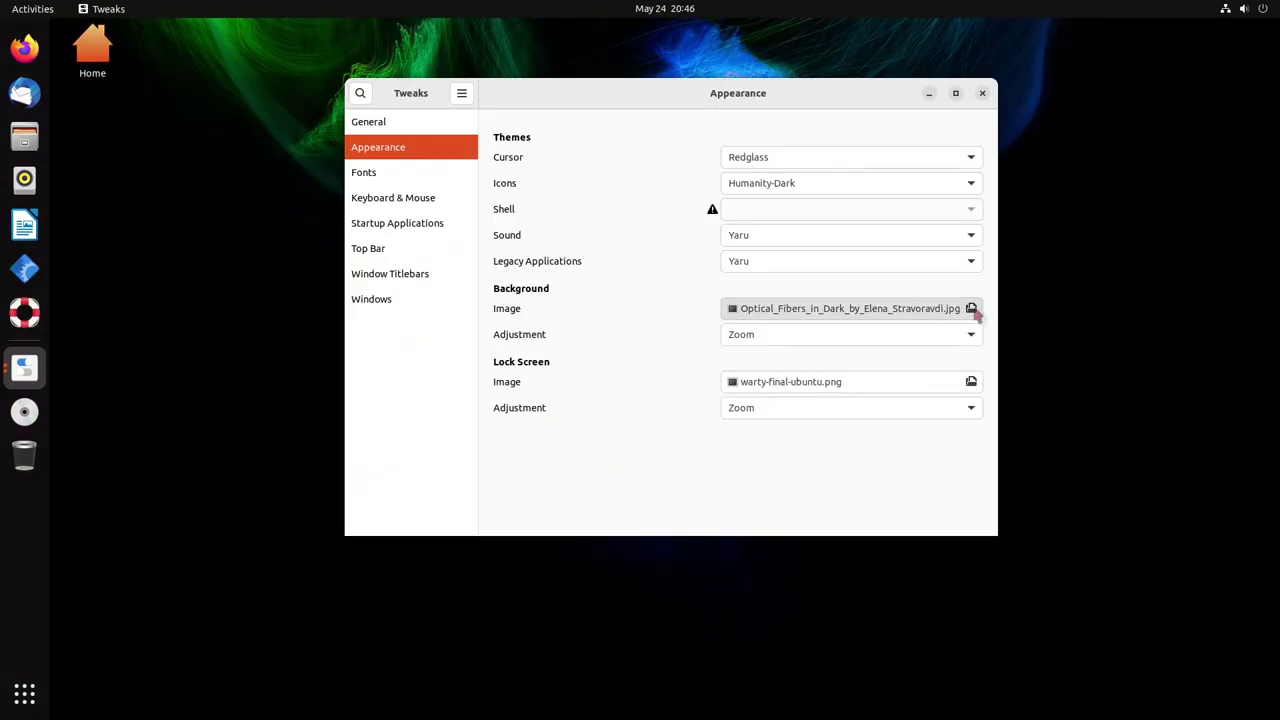
Use the Optical Fibers in Dark background, changing its adjustment from Spanned to Centered
click(968, 314)
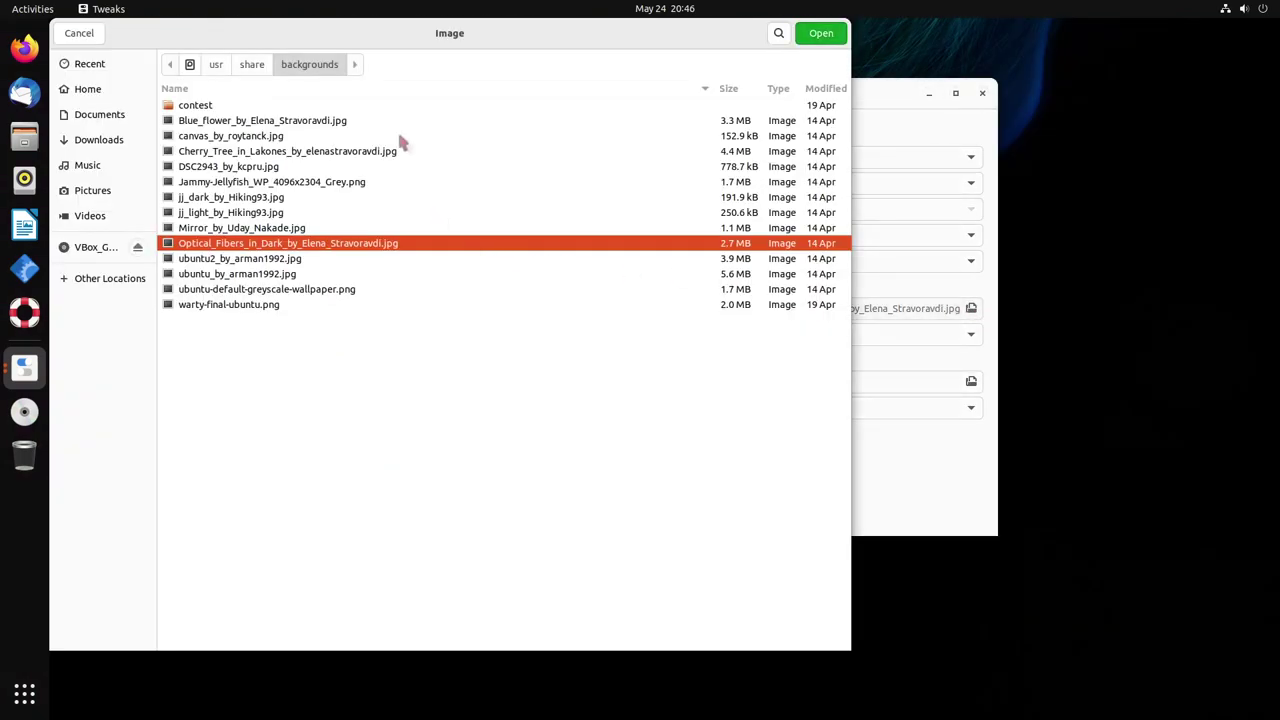
click(98, 33)
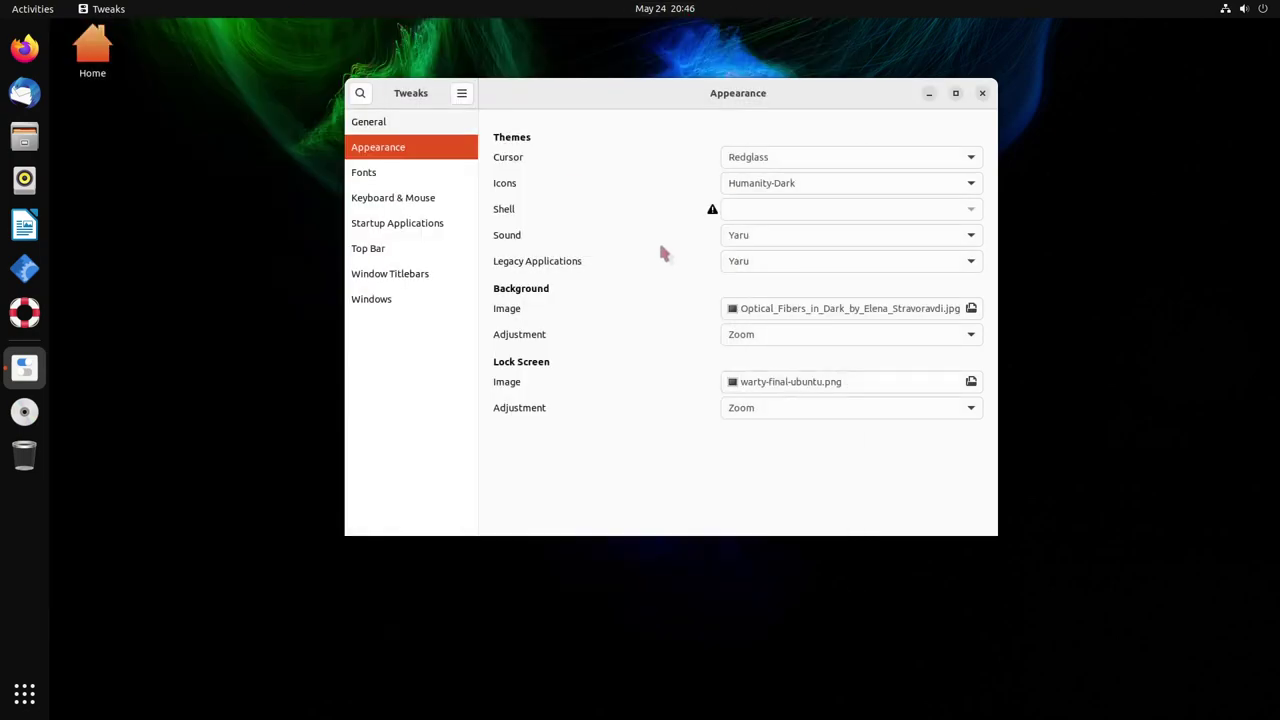
click(790, 345)
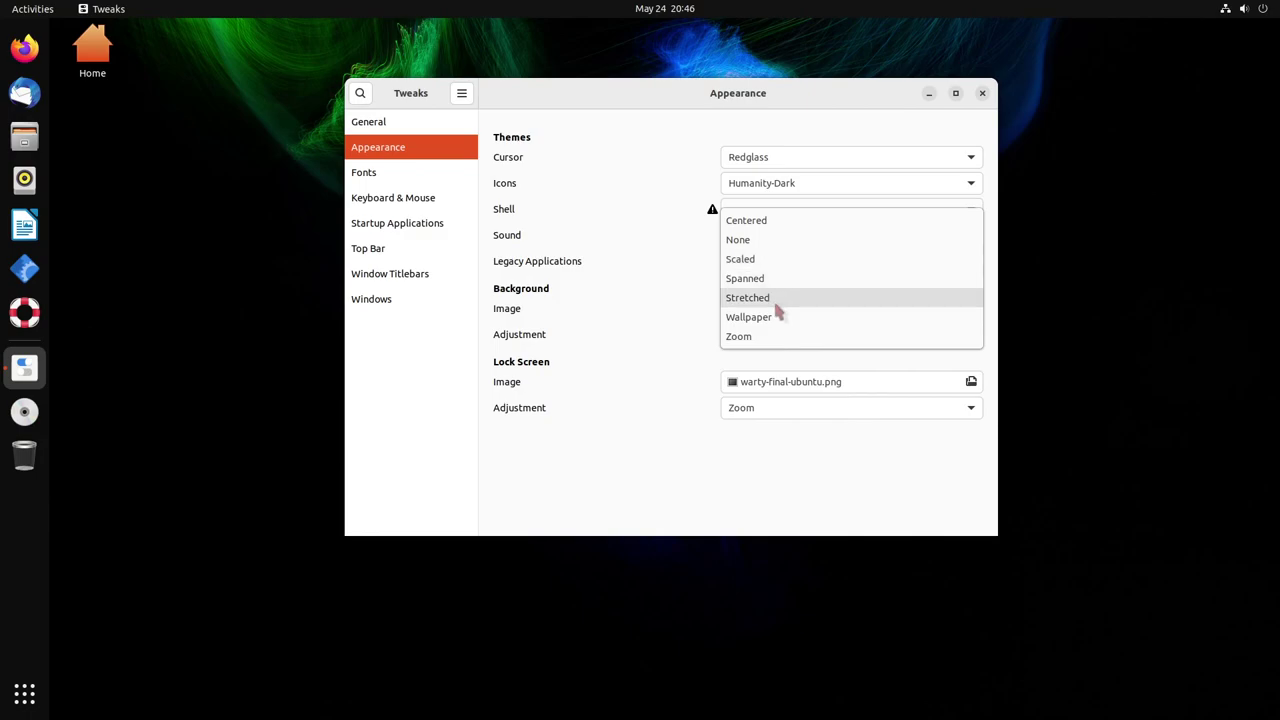
click(766, 278)
click(760, 336)
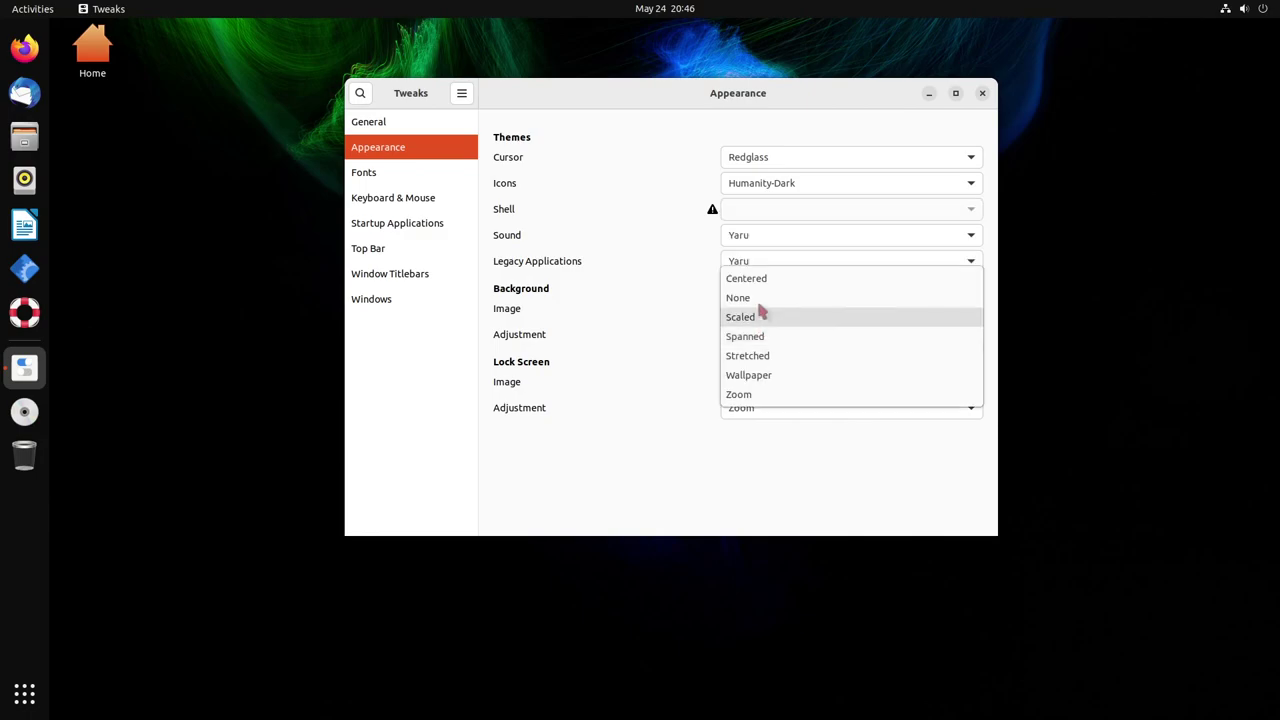
click(762, 316)
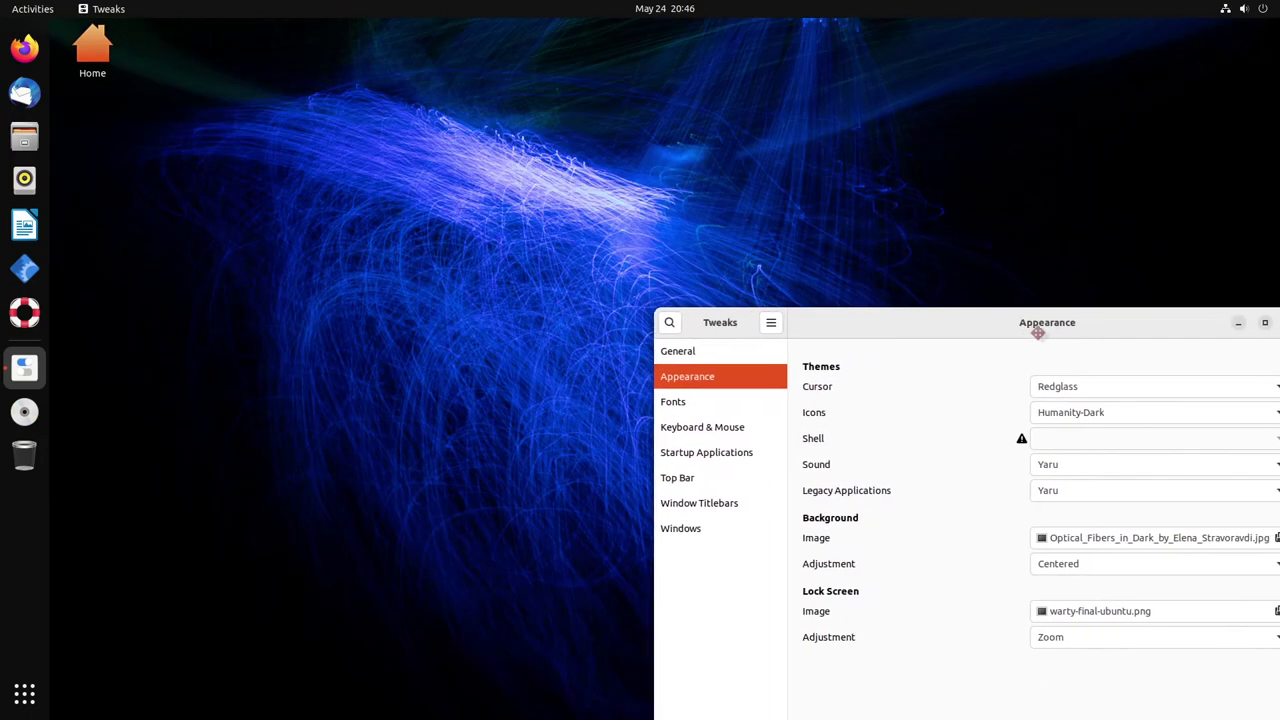
drag(1034, 326, 677, 116)
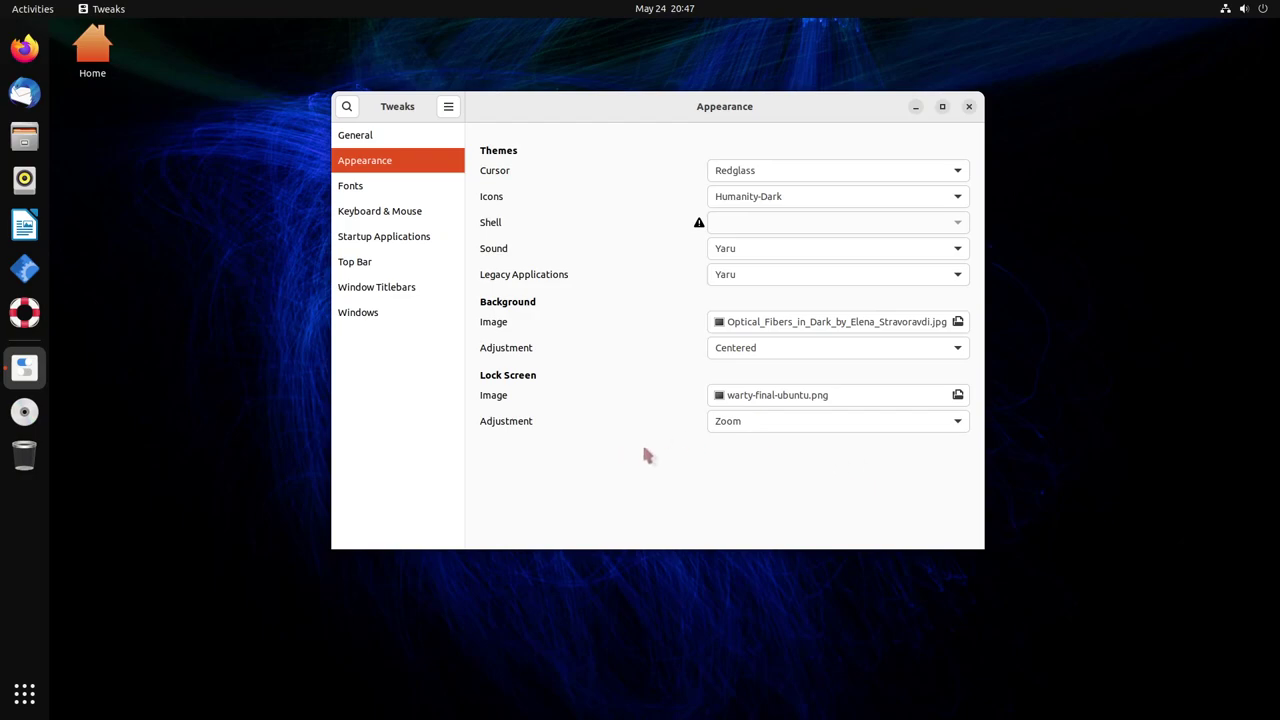
In Fonts, preview Ubuntu Bold, then apply Droid Sans Fallback as the interface text font
click(376, 191)
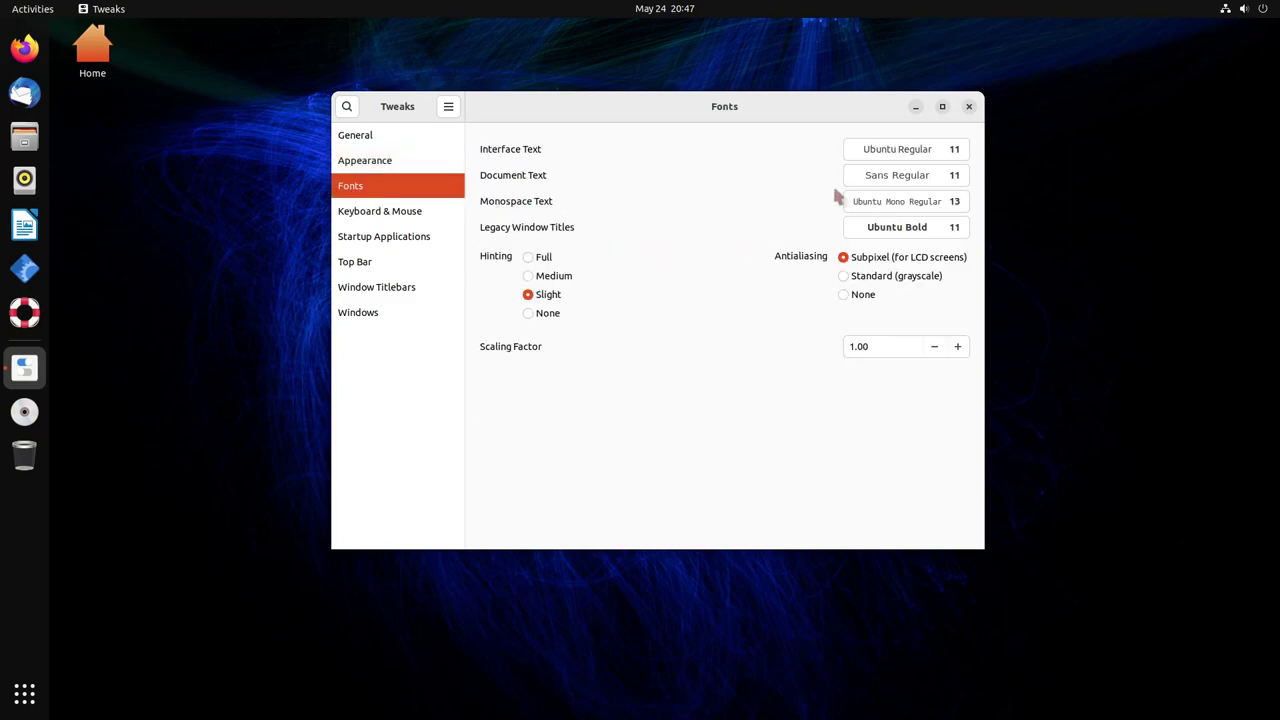
click(902, 149)
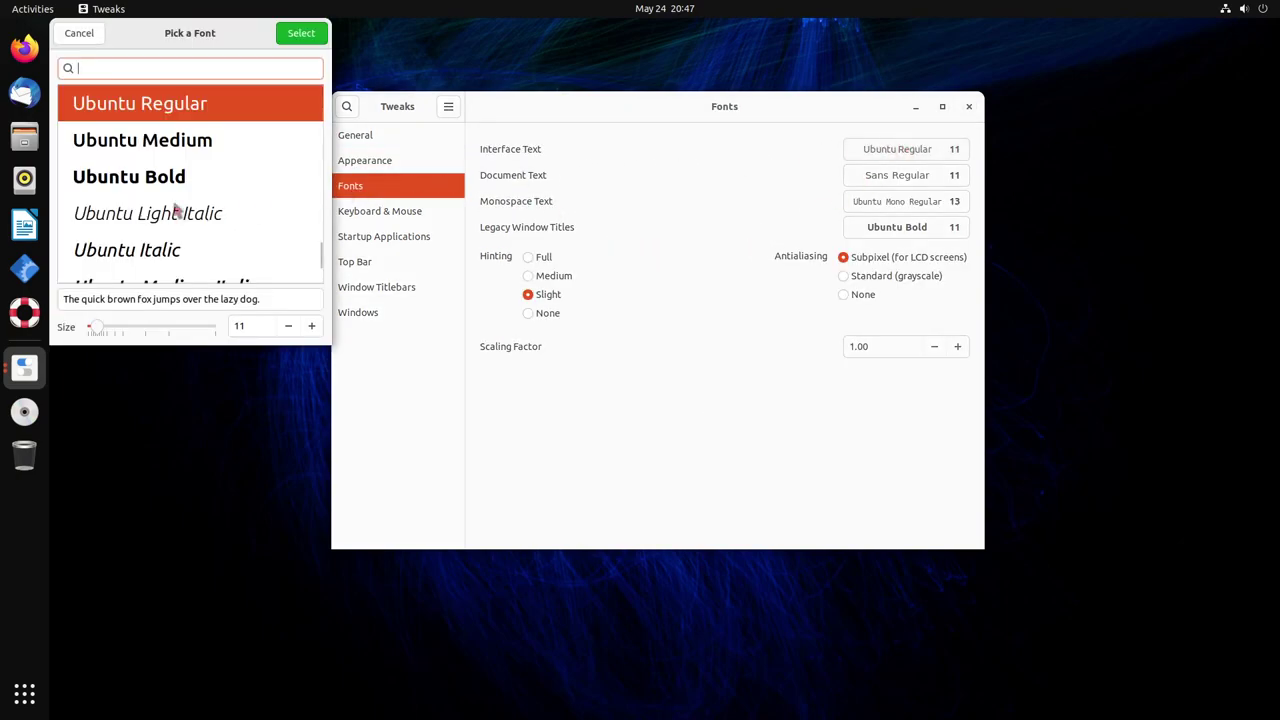
click(215, 145)
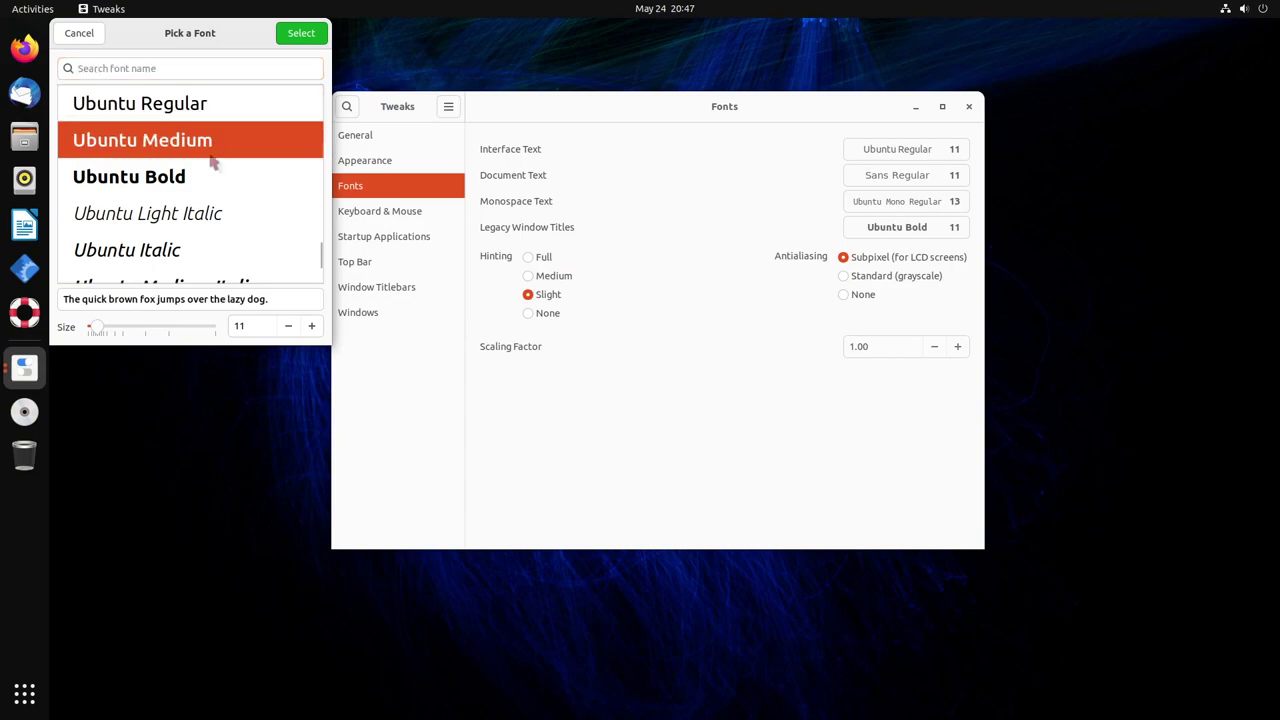
click(213, 183)
scroll(197, 217, down, 1)
scroll(197, 217, down, 4)
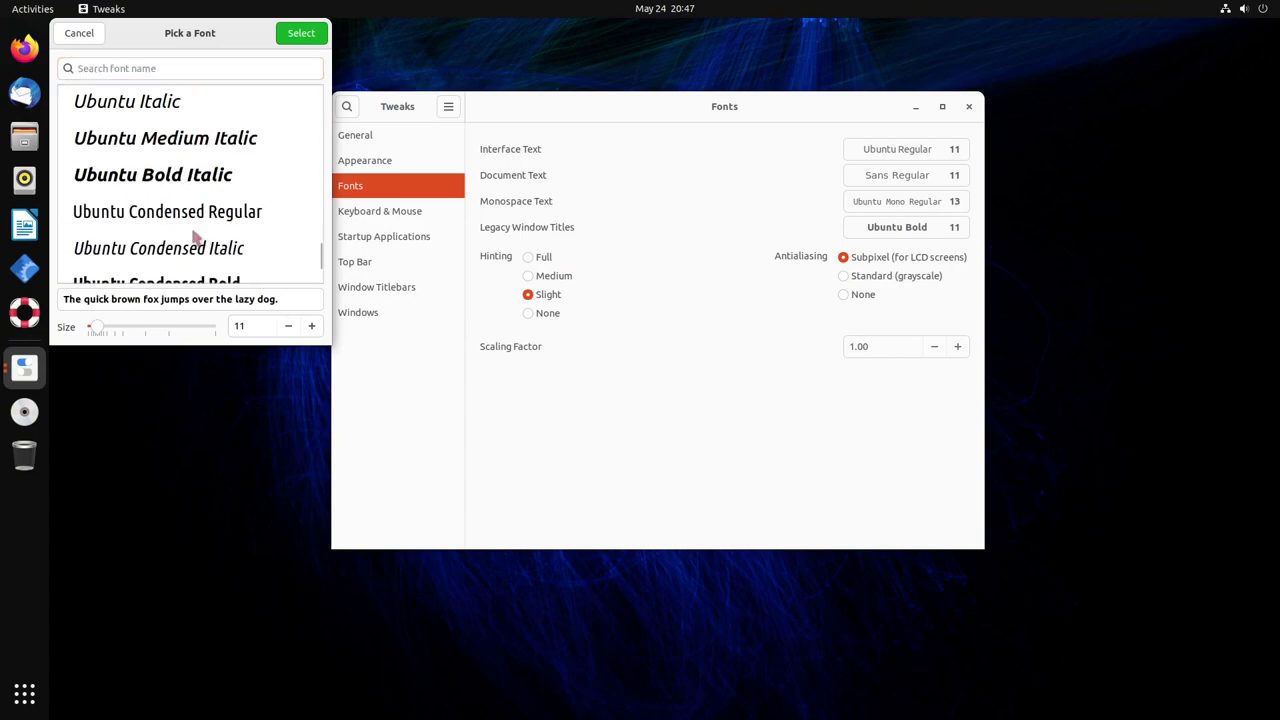
drag(320, 256, 288, 122)
click(228, 124)
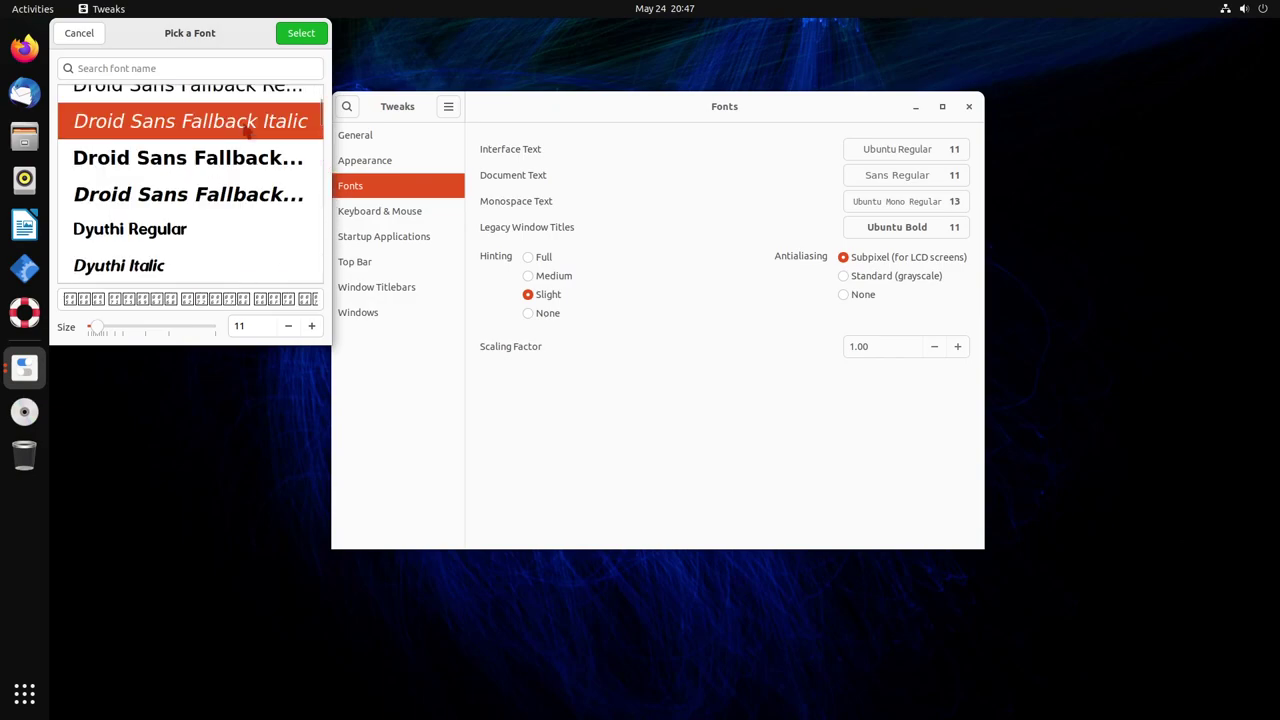
scroll(240, 145, up, 1)
click(302, 36)
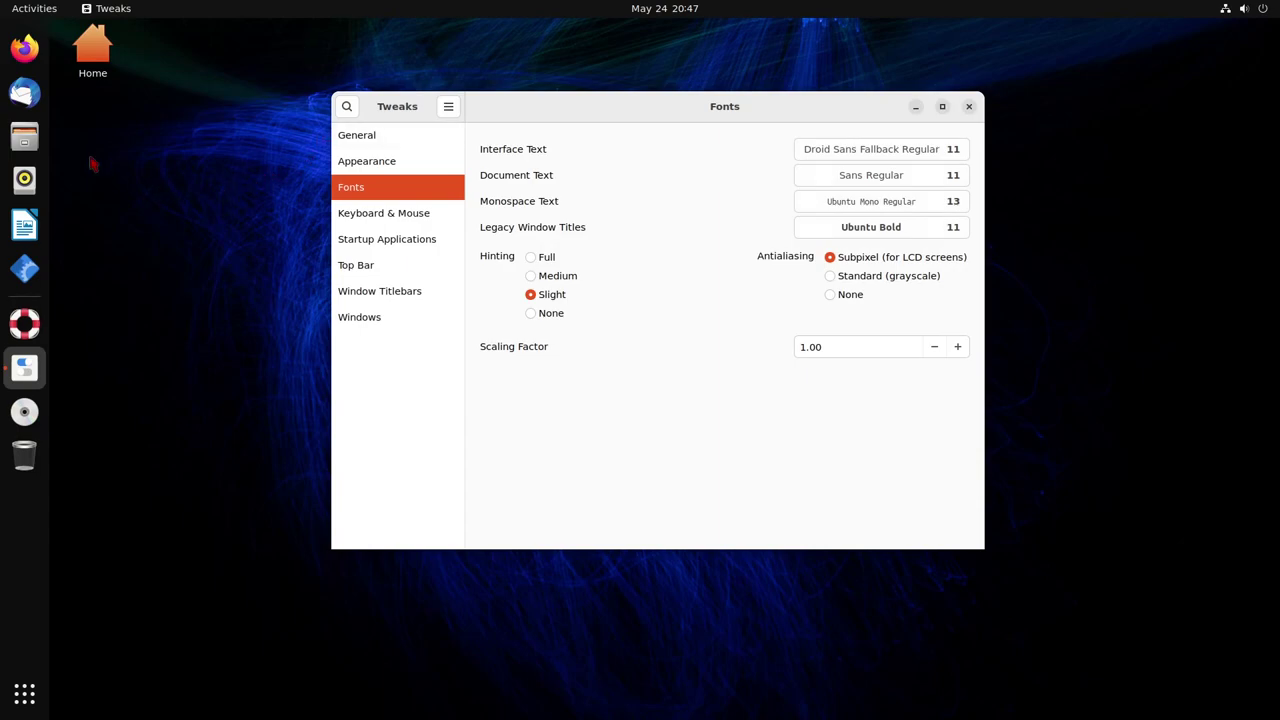
click(30, 10)
click(58, 13)
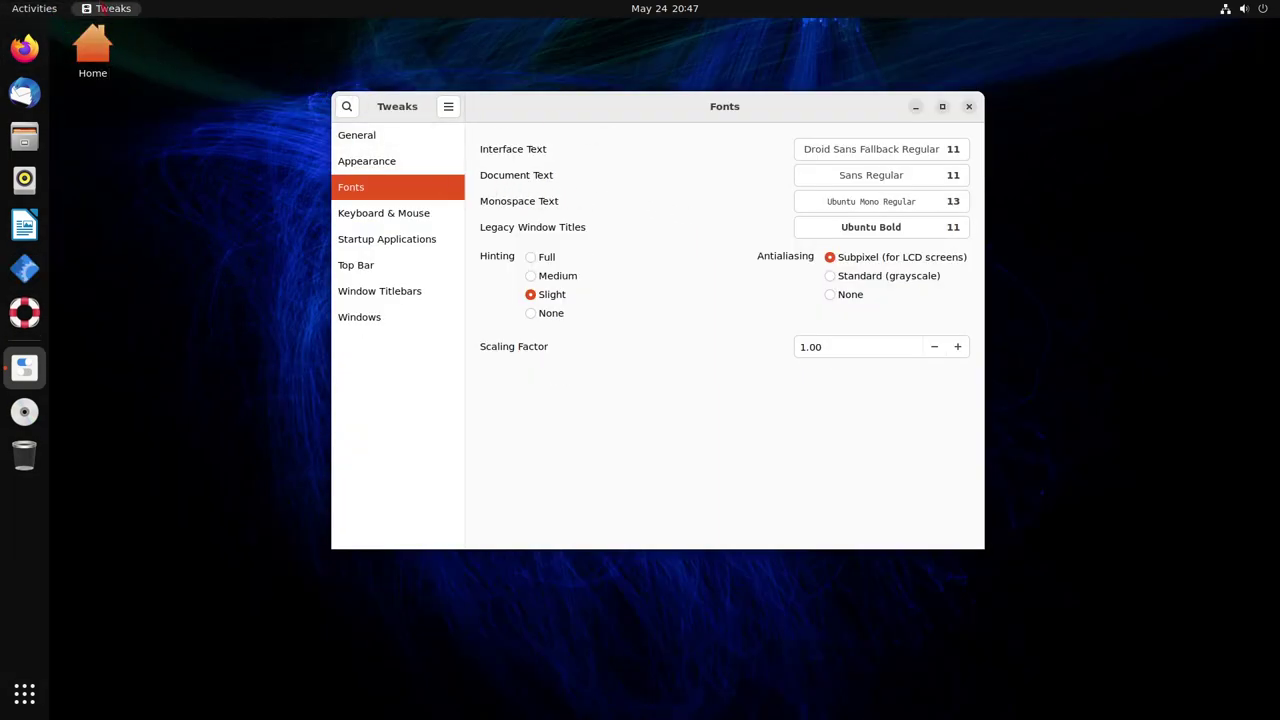
Try Dhurjati Bold Italic, then apply DejaVu Serif Bold as the interface font
click(865, 152)
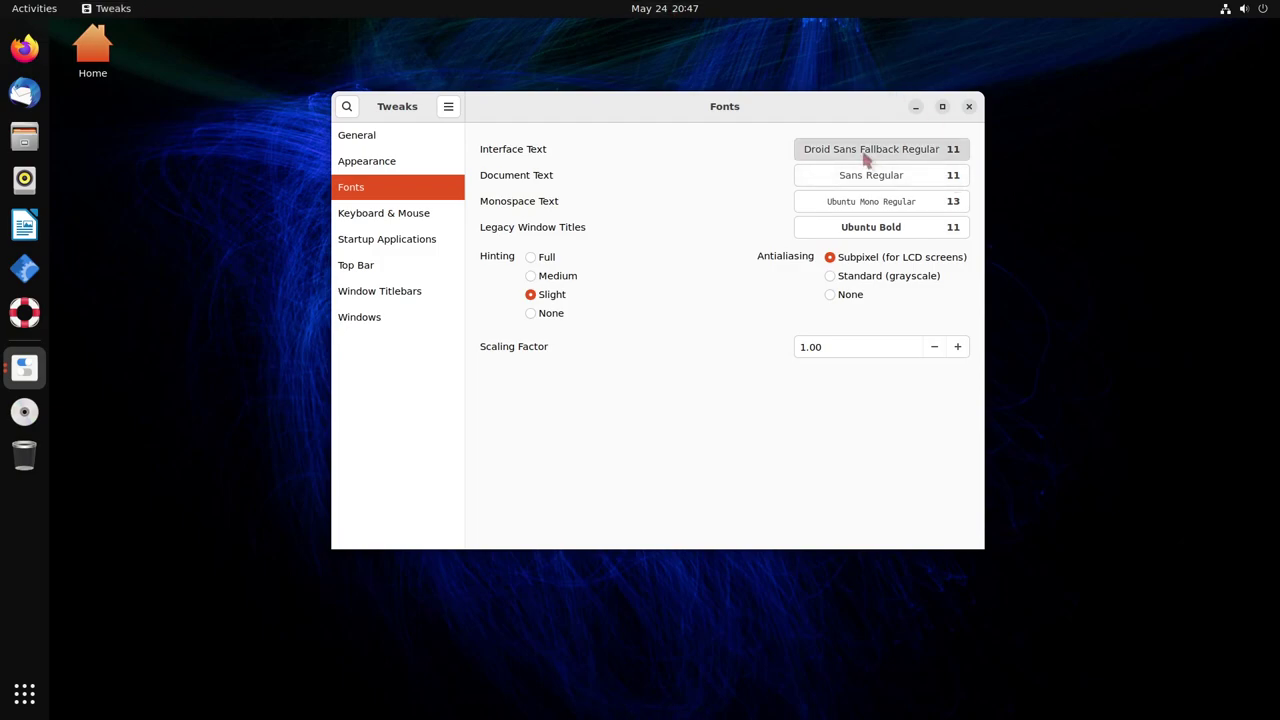
click(137, 148)
scroll(137, 150, up, 3)
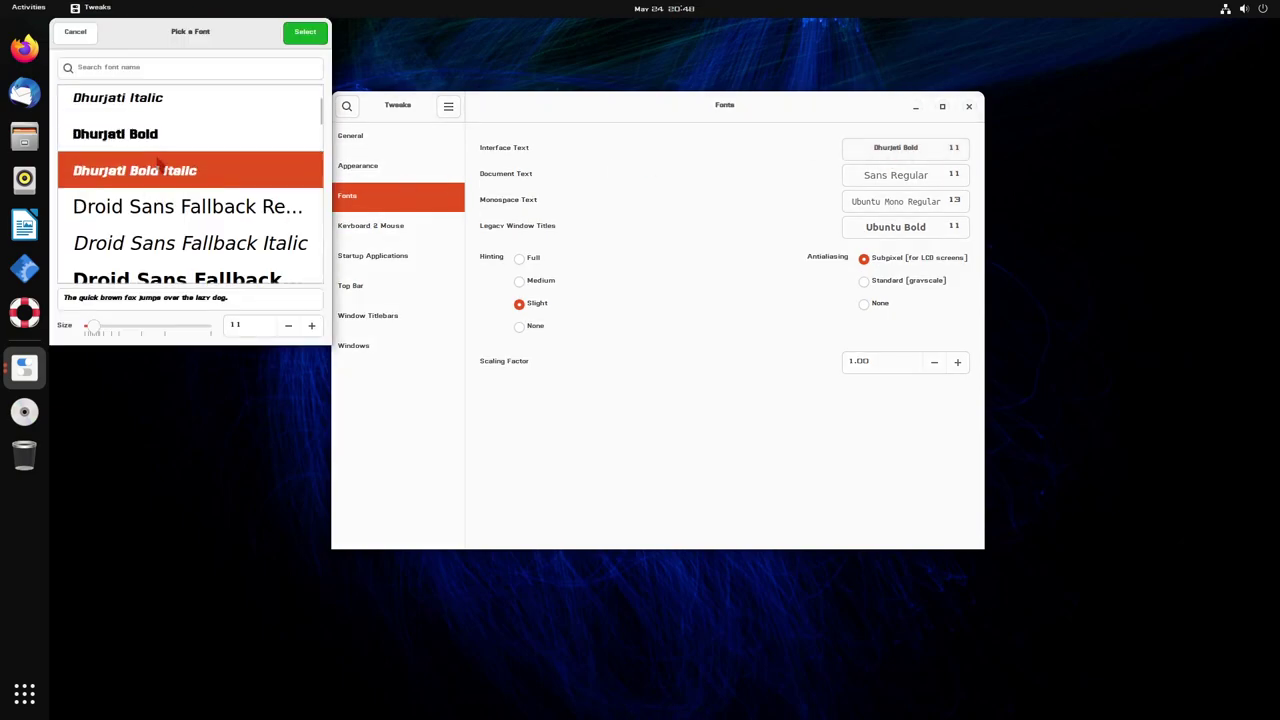
click(140, 114)
click(305, 31)
Apply Noto Sans CJK JP Bold as the interface font, leaving Document Text at Sans Regular
key(Return)
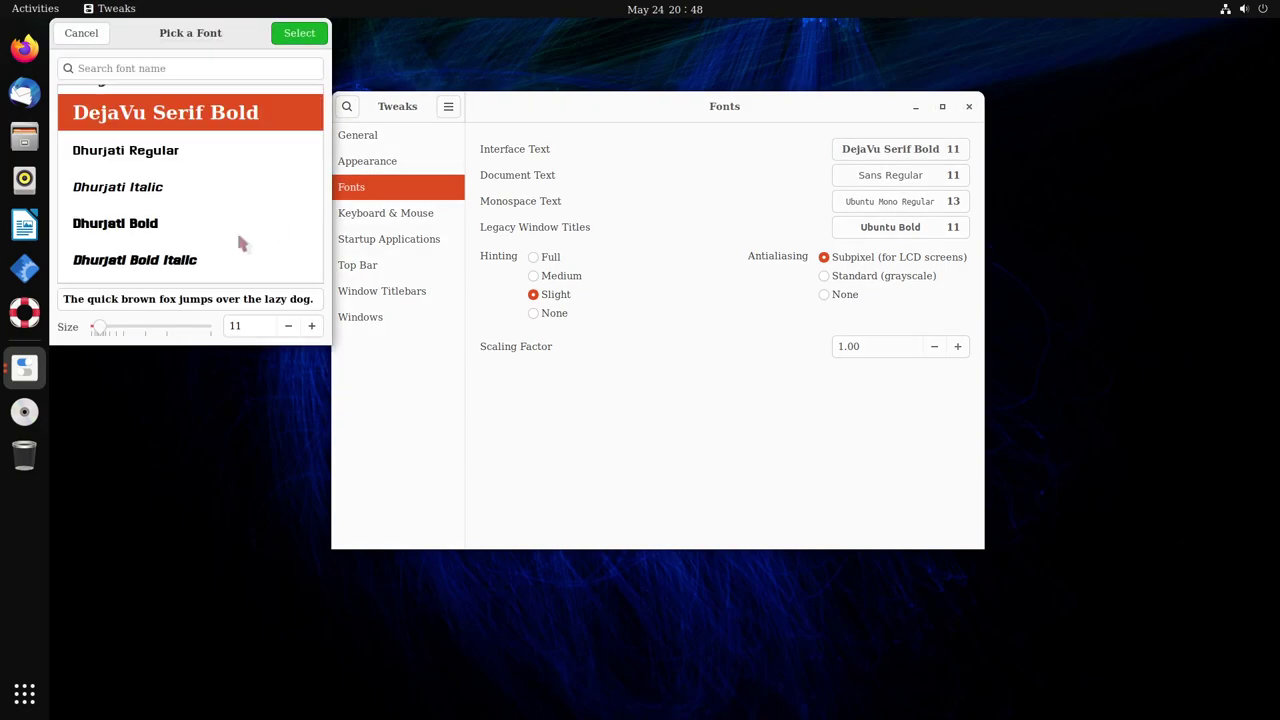
scroll(240, 240, up, 1)
scroll(190, 172, down, 10)
click(190, 170)
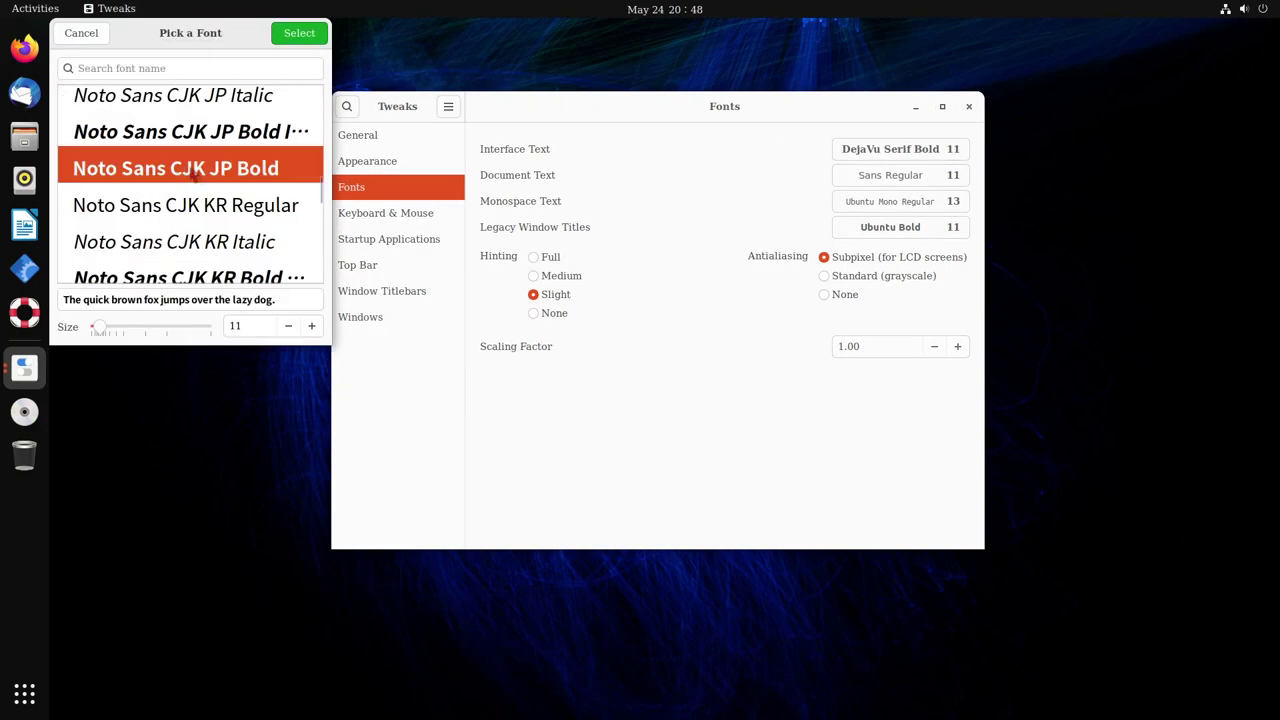
key(Return)
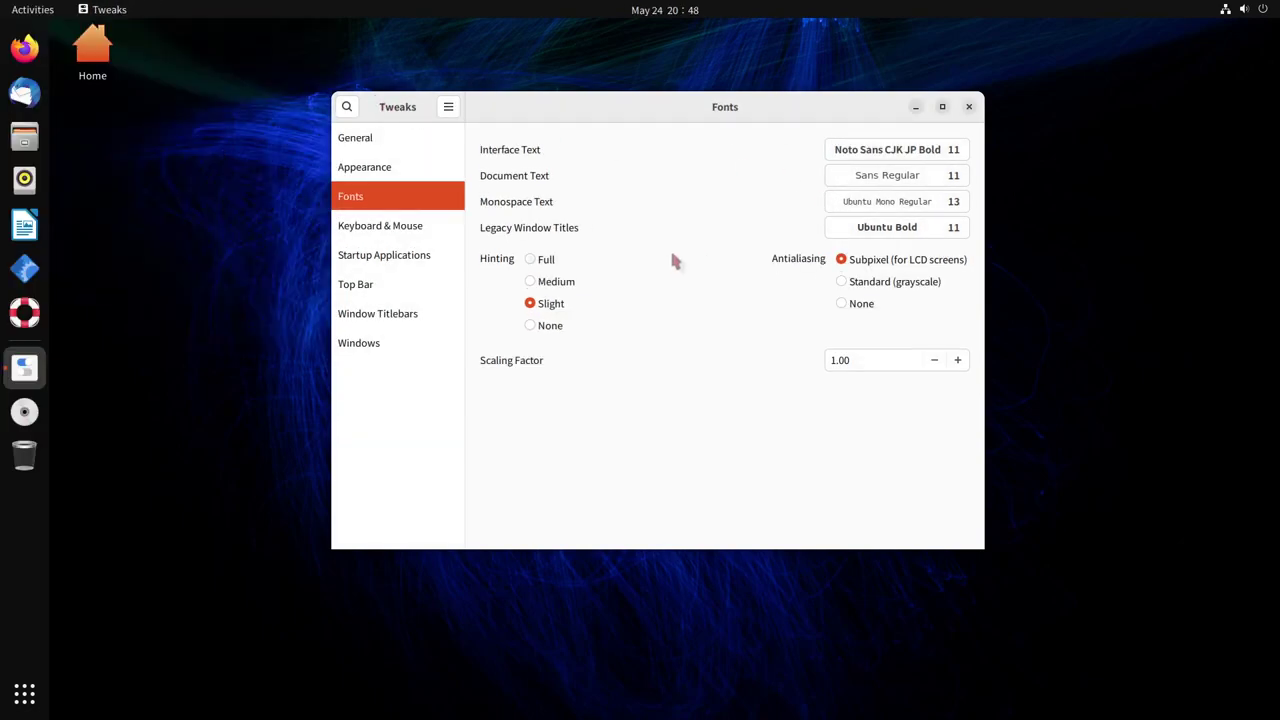
click(912, 177)
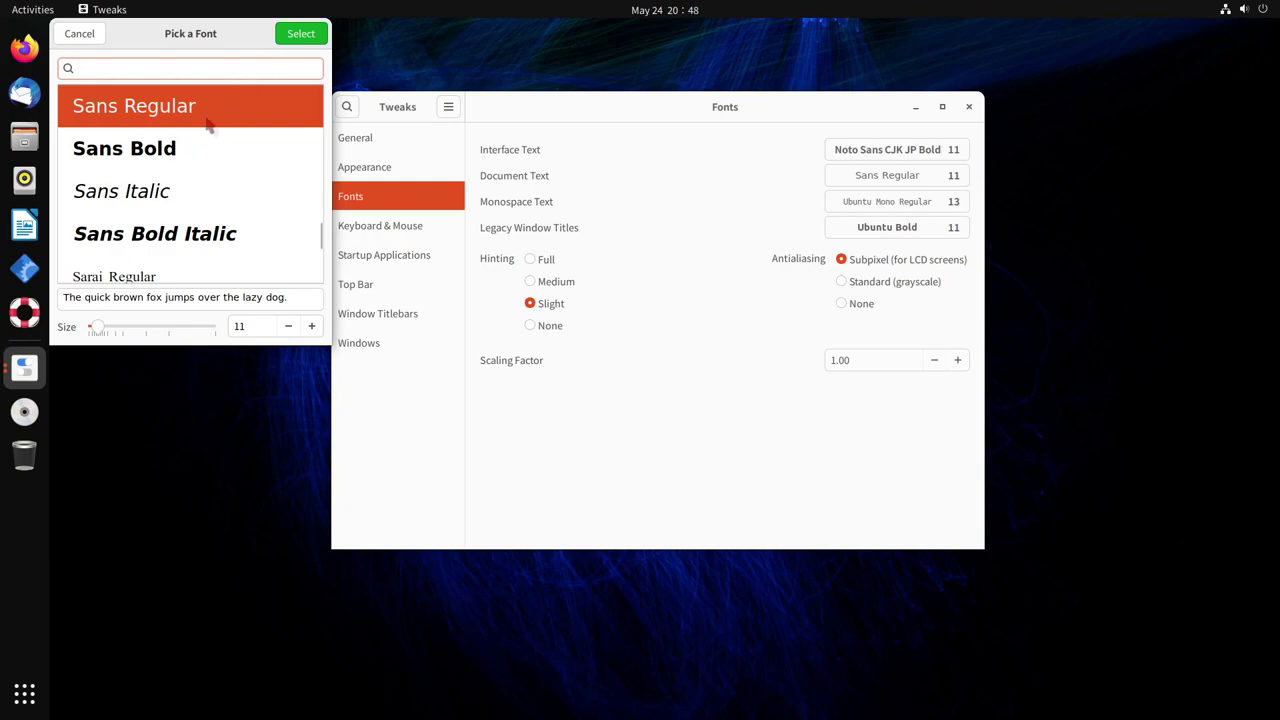
click(80, 34)
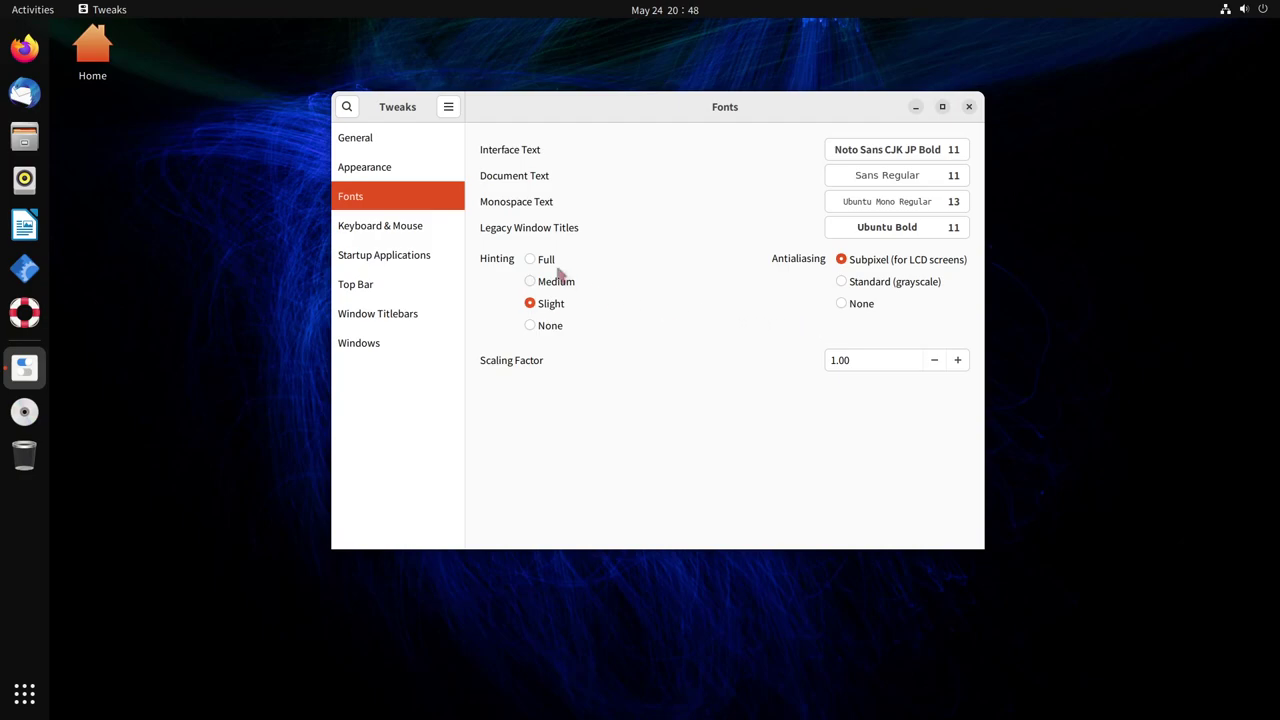
Browse the Keyboard & Mouse page and its Additional Layout Options without changing anything
click(418, 229)
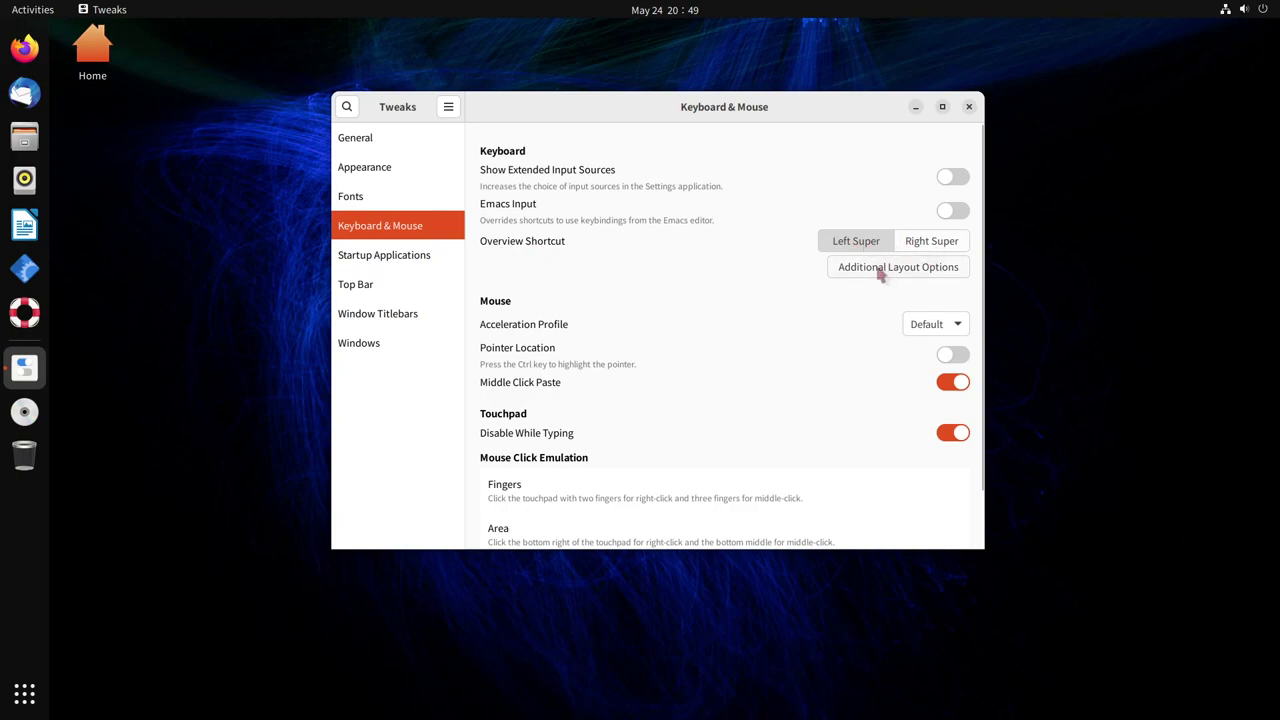
click(876, 278)
scroll(666, 258, down, 2)
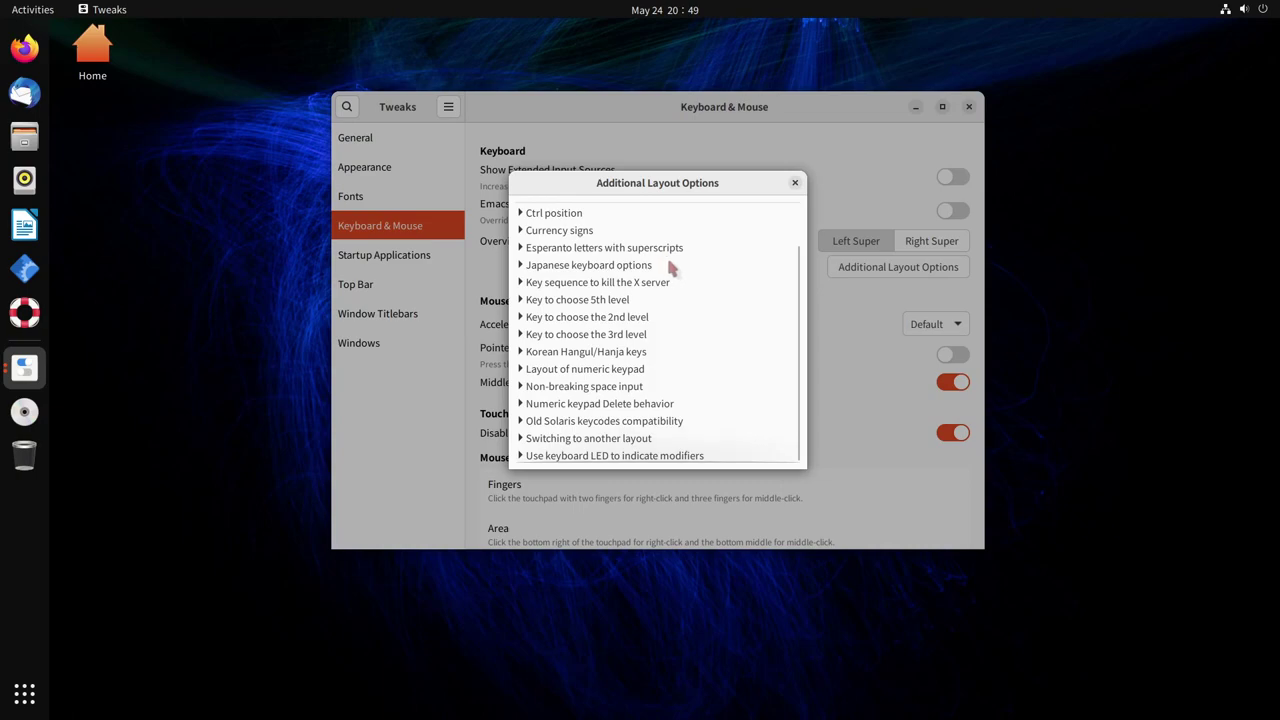
scroll(688, 295, up, 2)
click(795, 183)
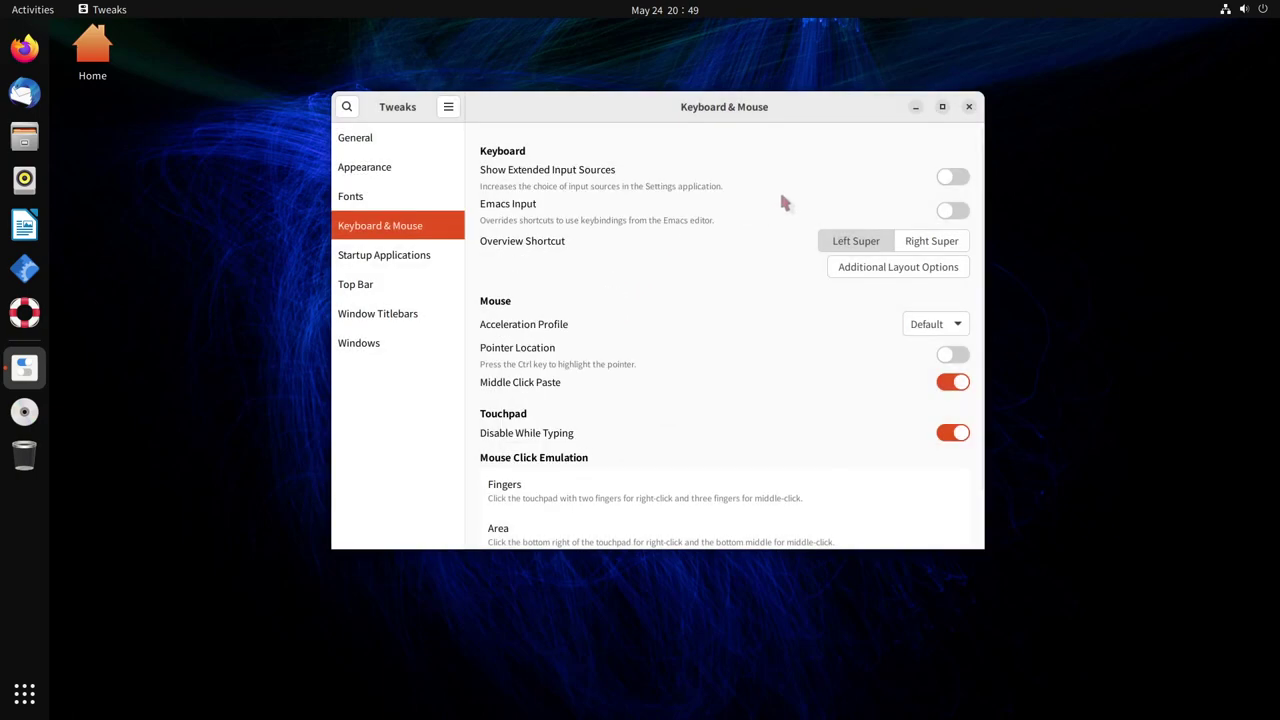
scroll(700, 250, down, 1)
scroll(637, 297, down, 1)
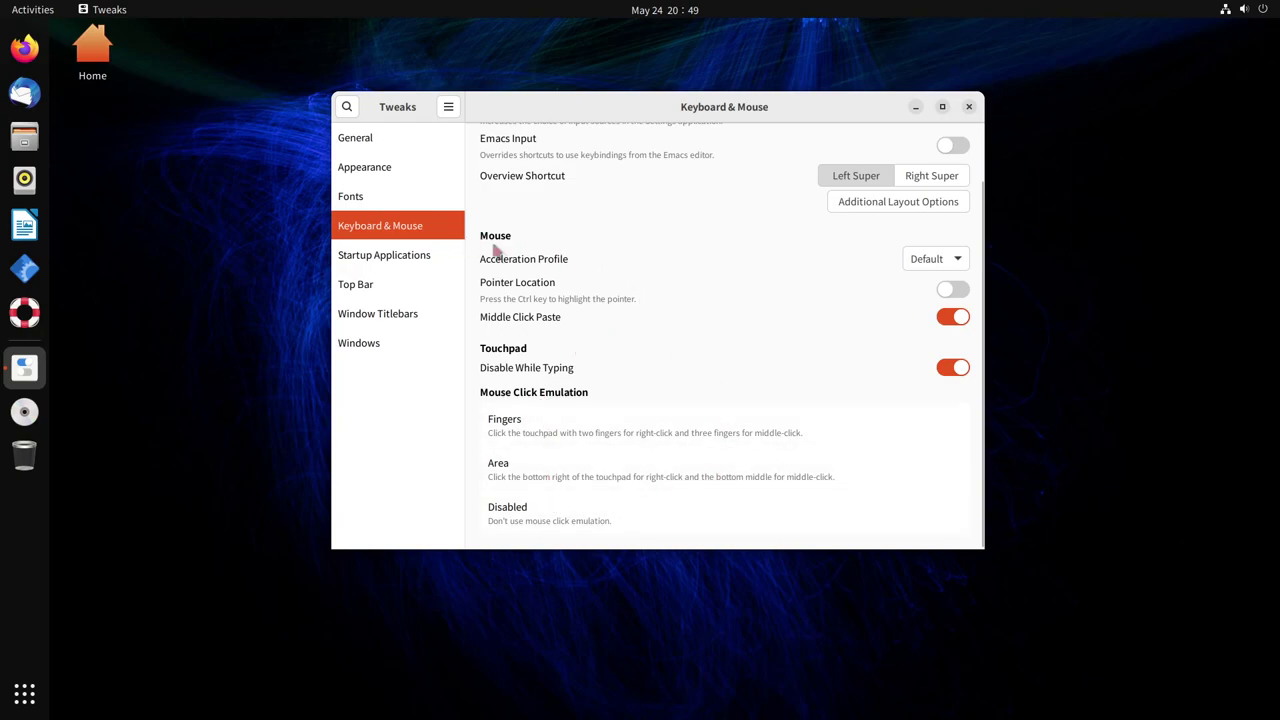
Add AisleRiot Solitaire as a startup application, then show the Top Bar clock settings
click(405, 258)
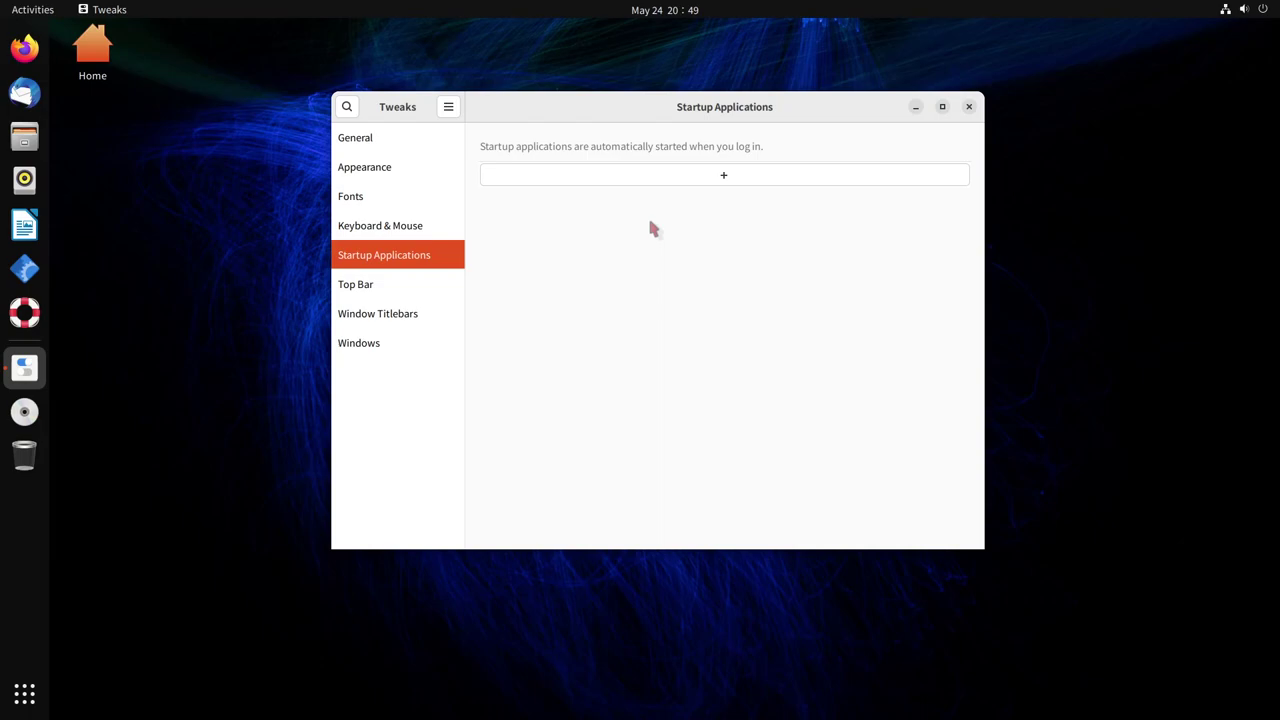
click(689, 180)
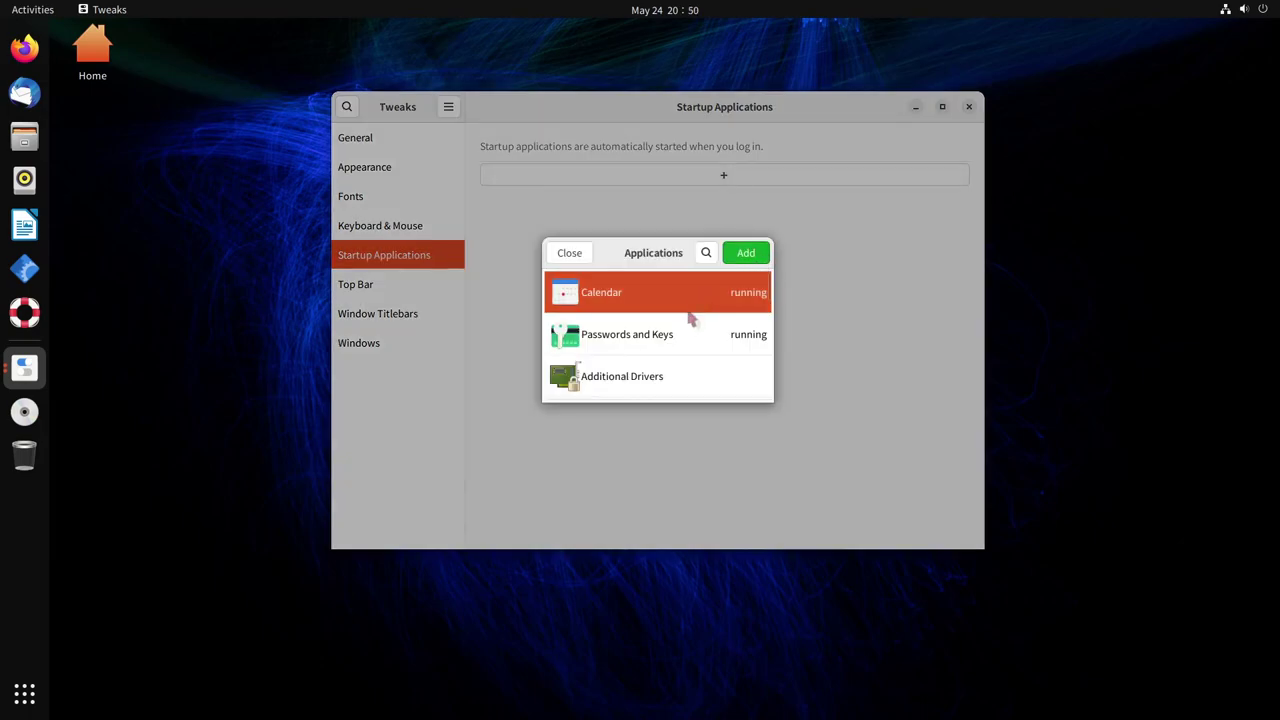
scroll(690, 318, down, 3)
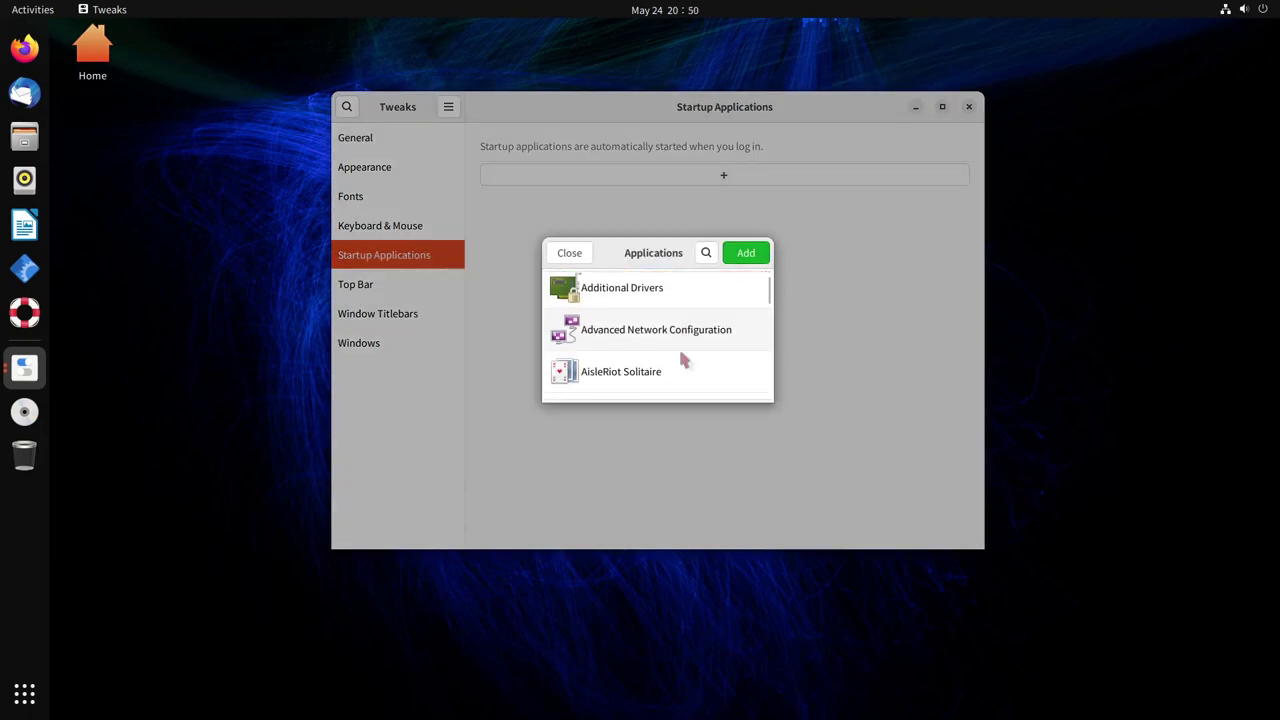
scroll(682, 355, down, 2)
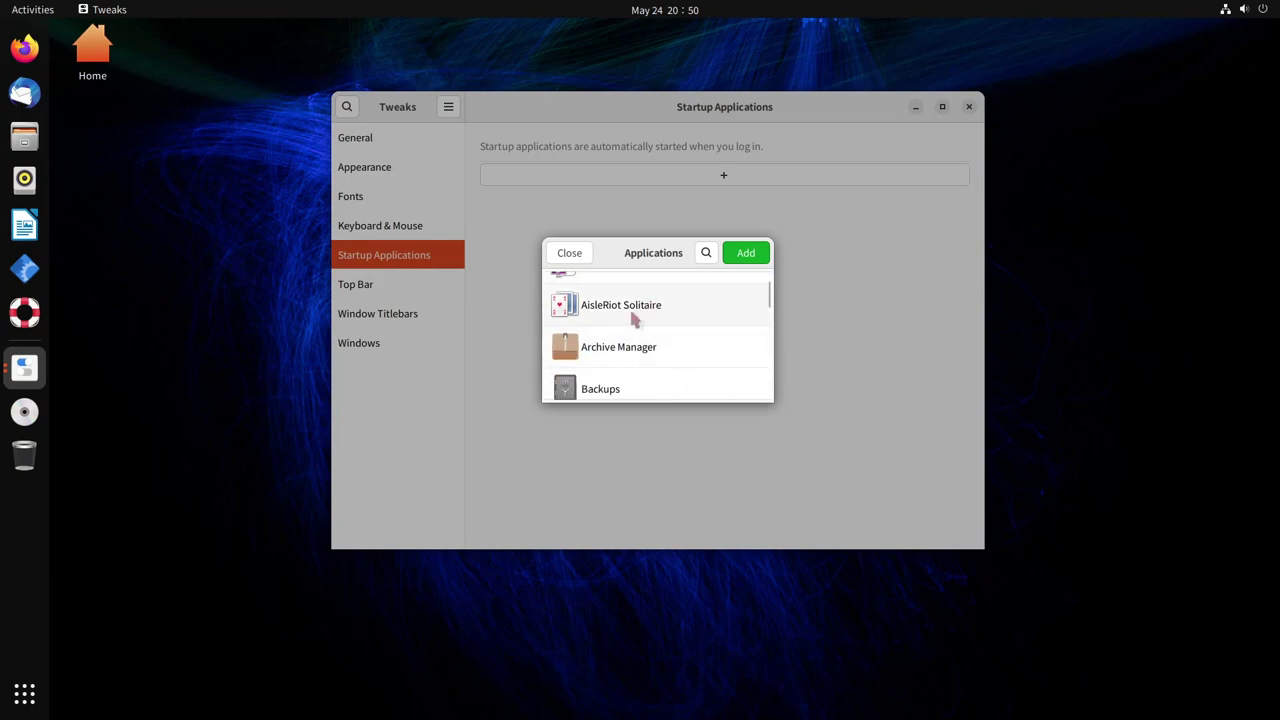
click(652, 318)
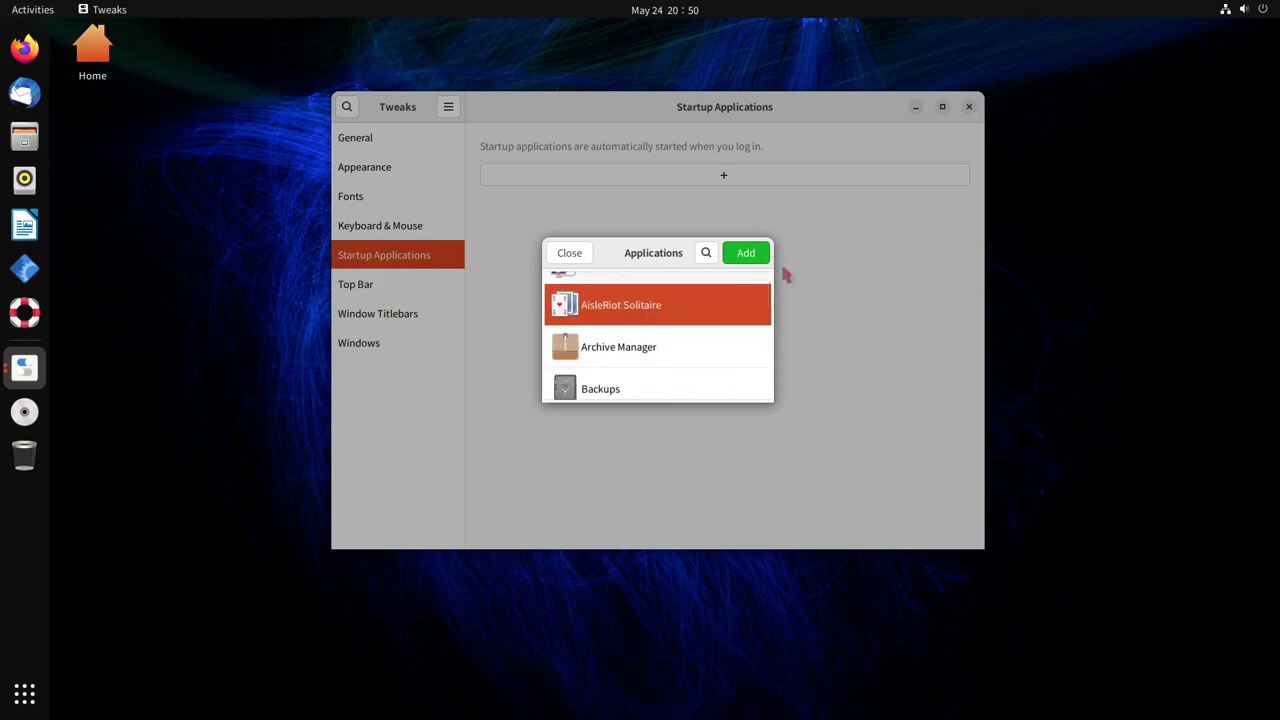
click(765, 260)
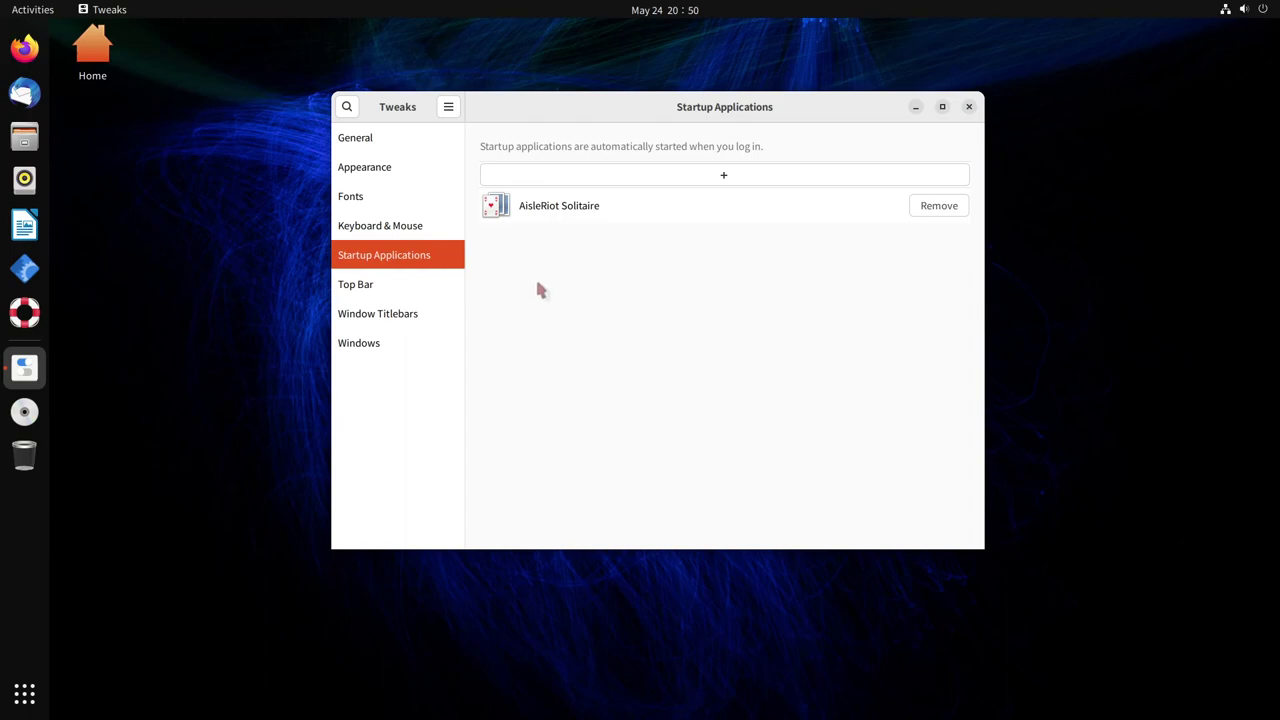
click(408, 292)
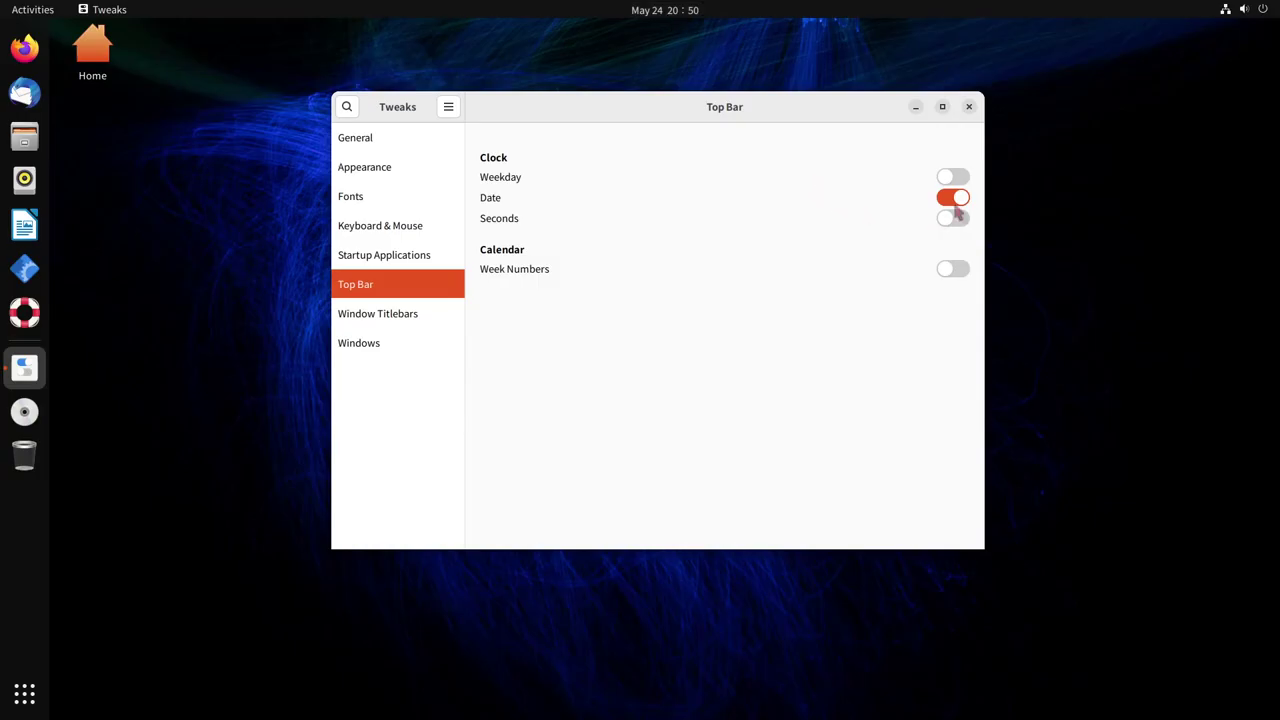
Test the Date, Weekday and Seconds clock toggles, leaving them off, then enable Week Numbers
click(955, 198)
click(953, 179)
click(956, 198)
click(955, 221)
click(953, 218)
click(958, 181)
click(952, 269)
Check week numbers in the top-bar calendar, then switch to the Window Titlebars settings
click(662, 12)
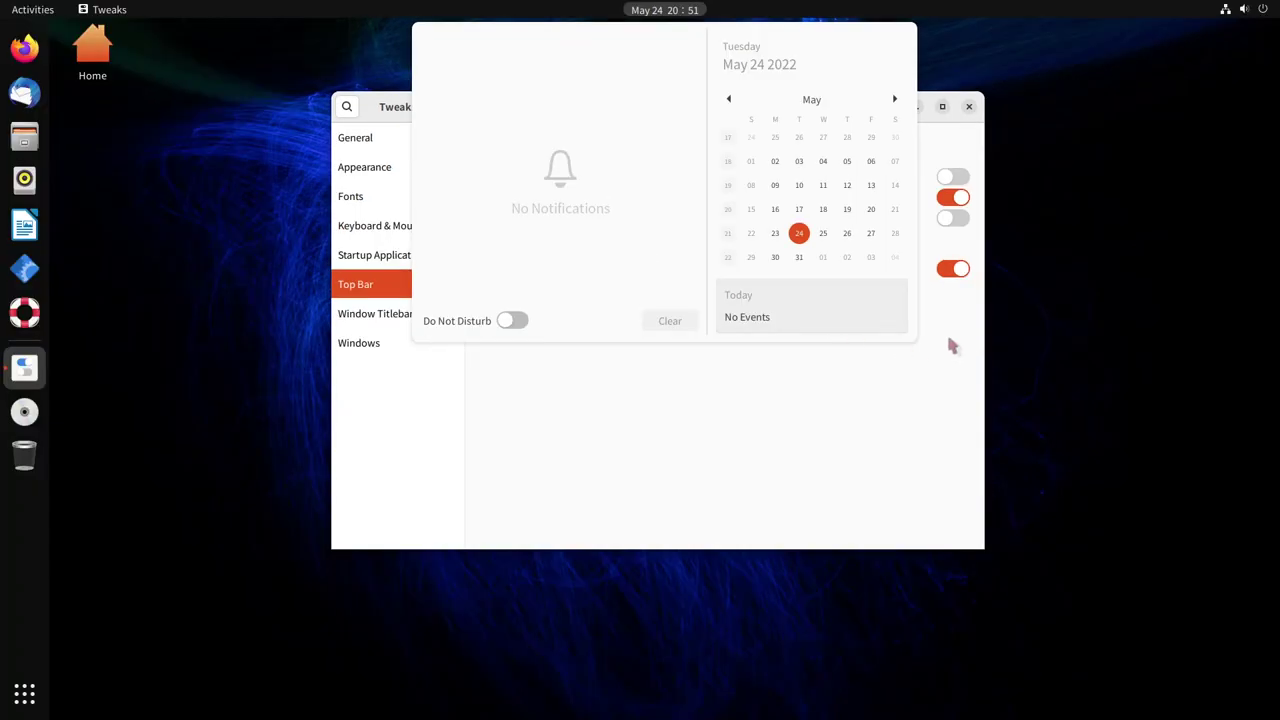
click(939, 350)
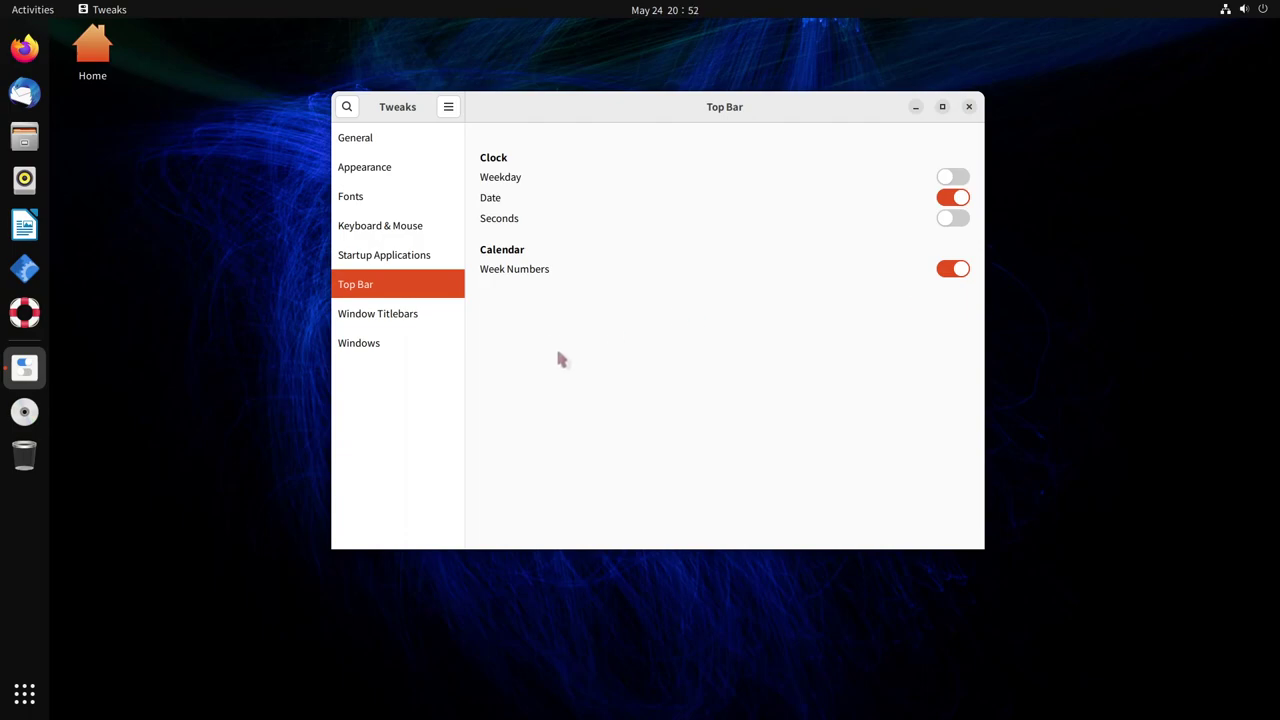
click(416, 320)
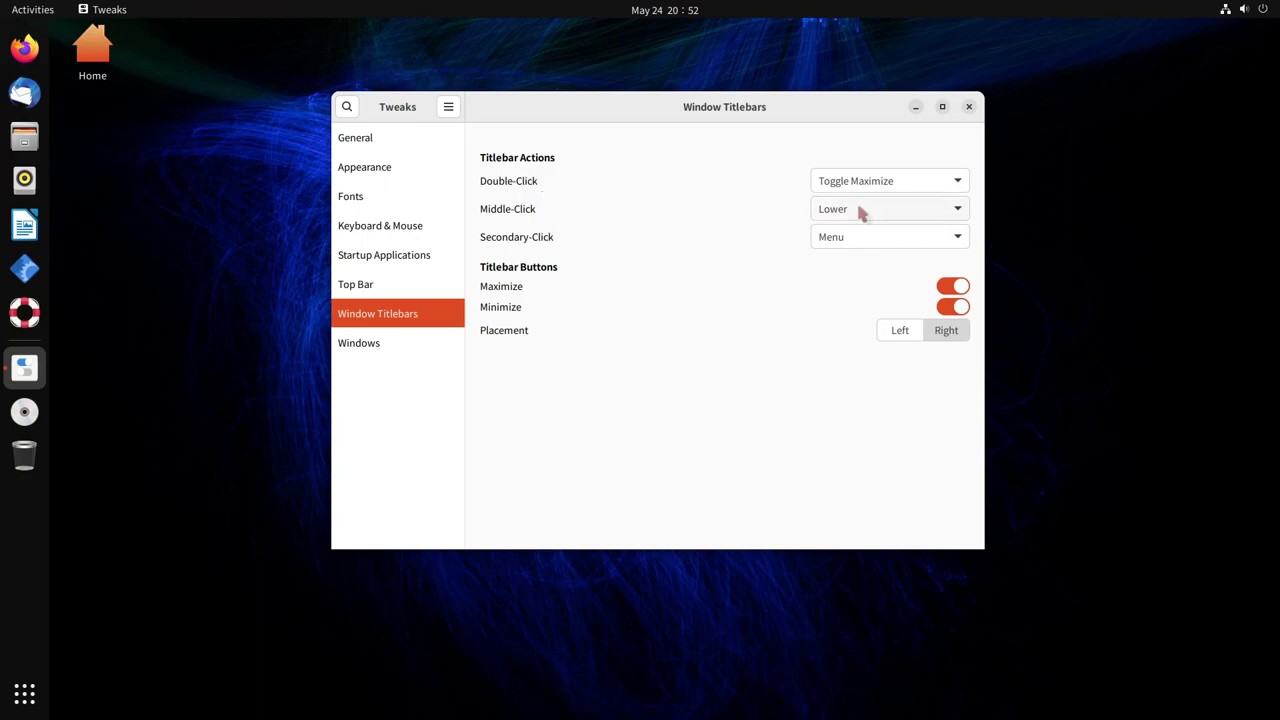
Set titlebar double-click to minimize and test it on a Files window
click(944, 190)
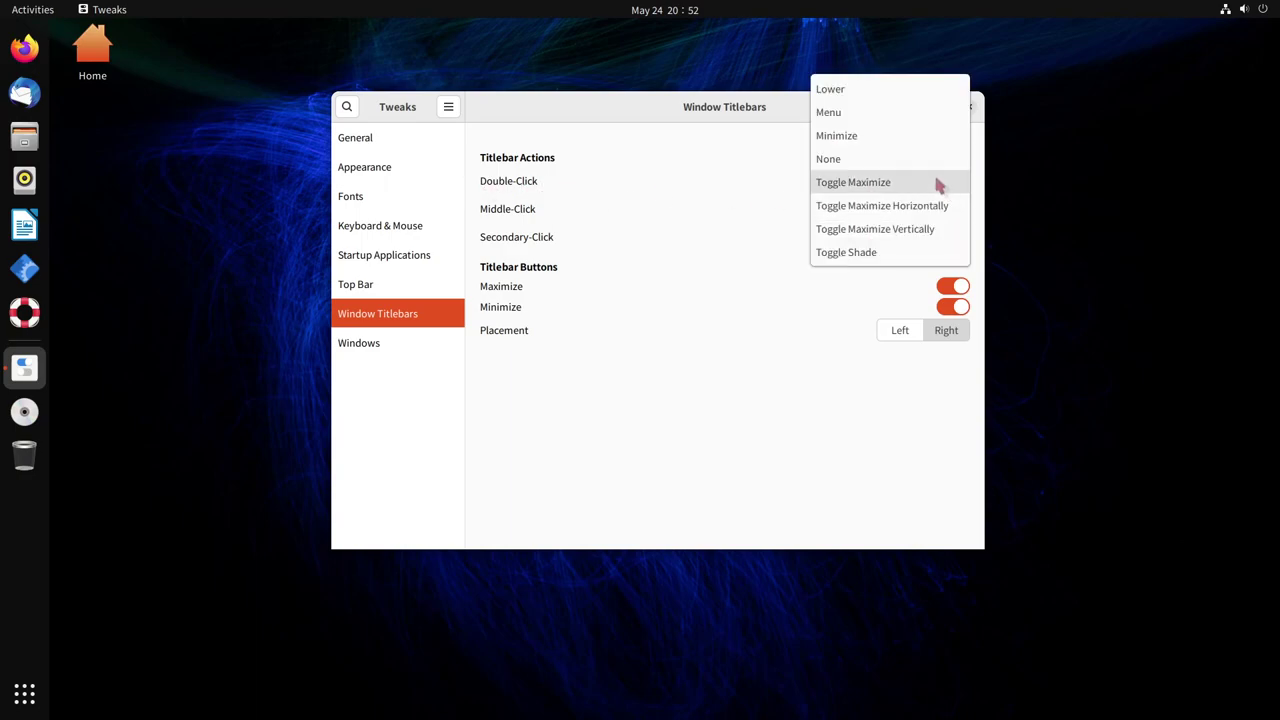
click(908, 136)
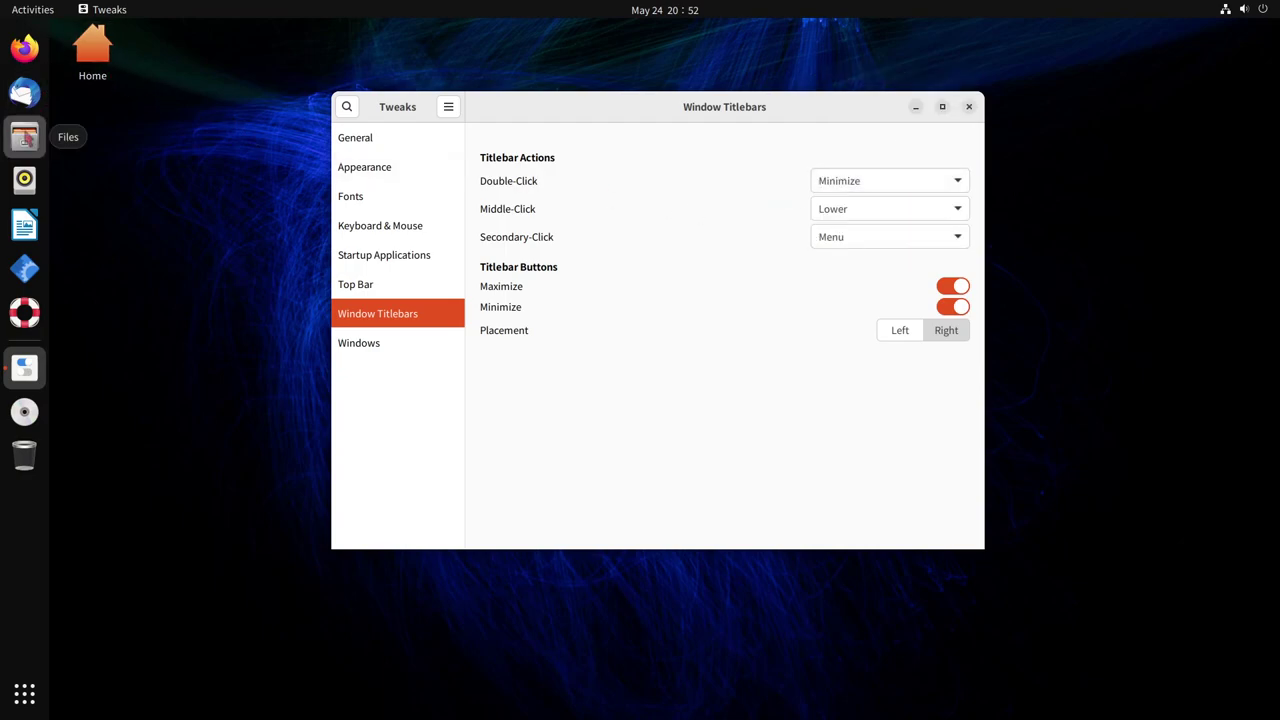
click(24, 136)
double_click(457, 34)
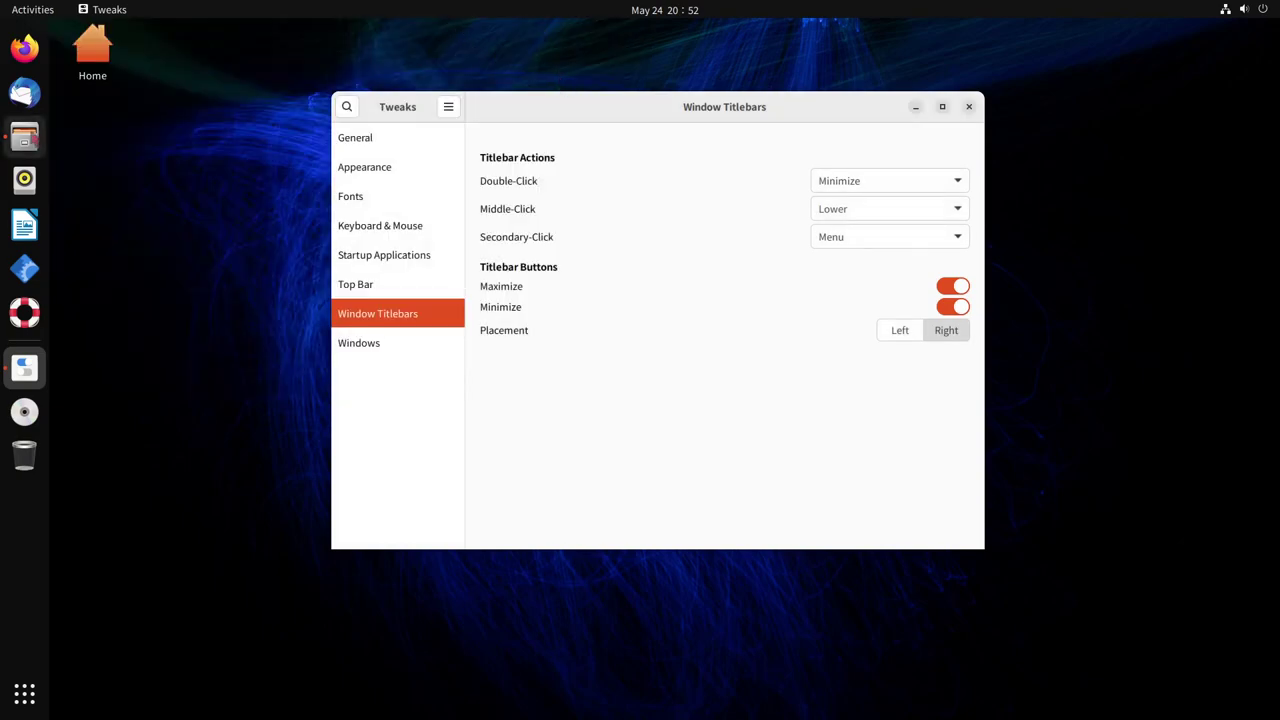
click(24, 136)
double_click(463, 37)
Change the double-click action, ending on Menu, and test double- and middle-click on Files
click(900, 186)
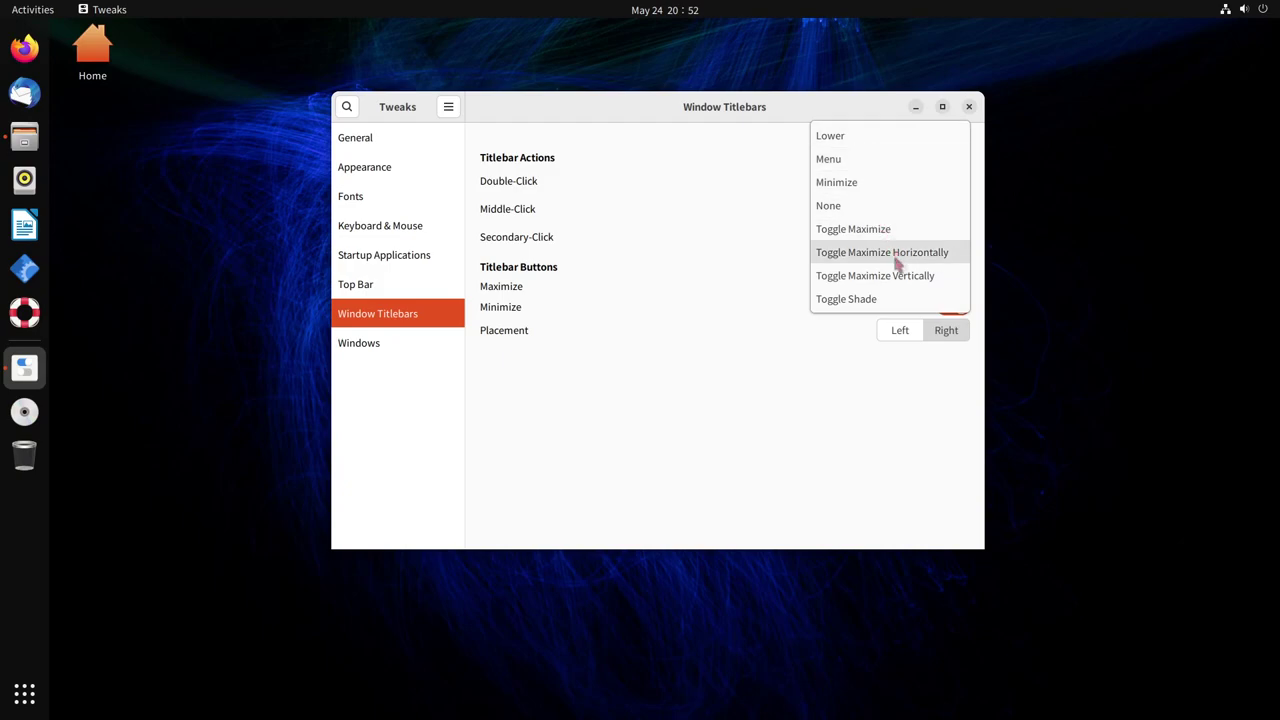
click(866, 278)
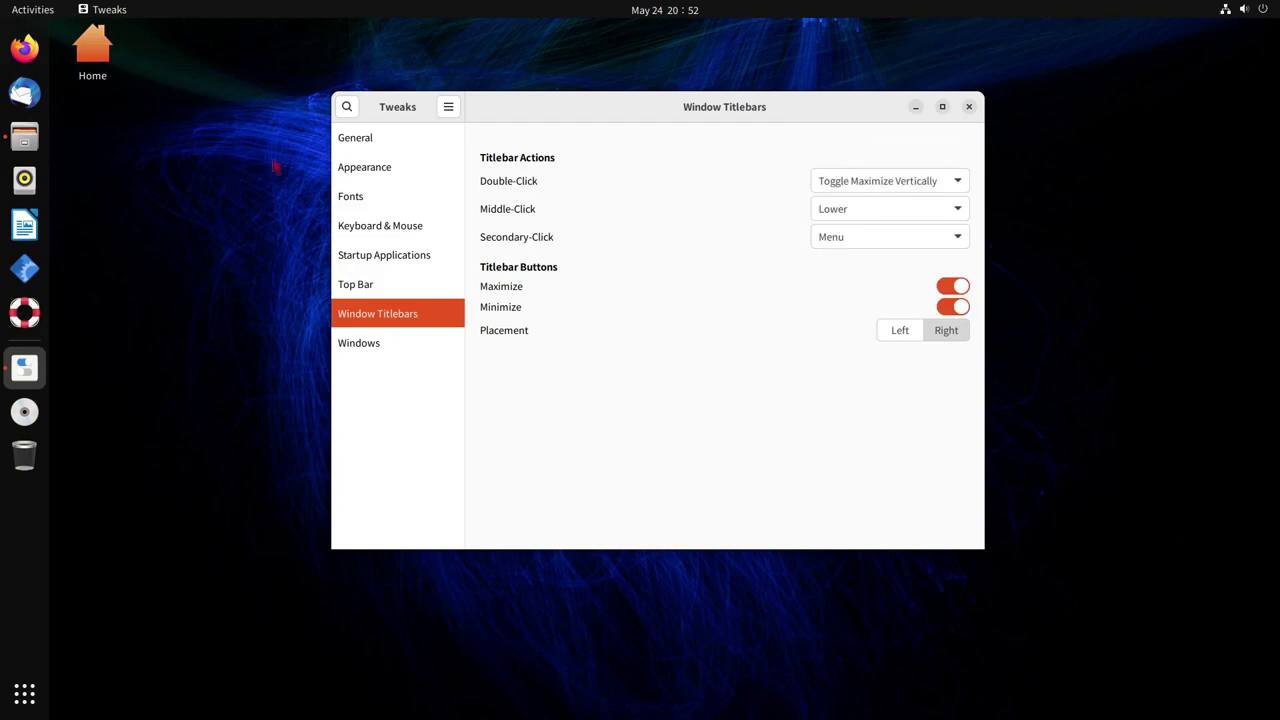
click(24, 136)
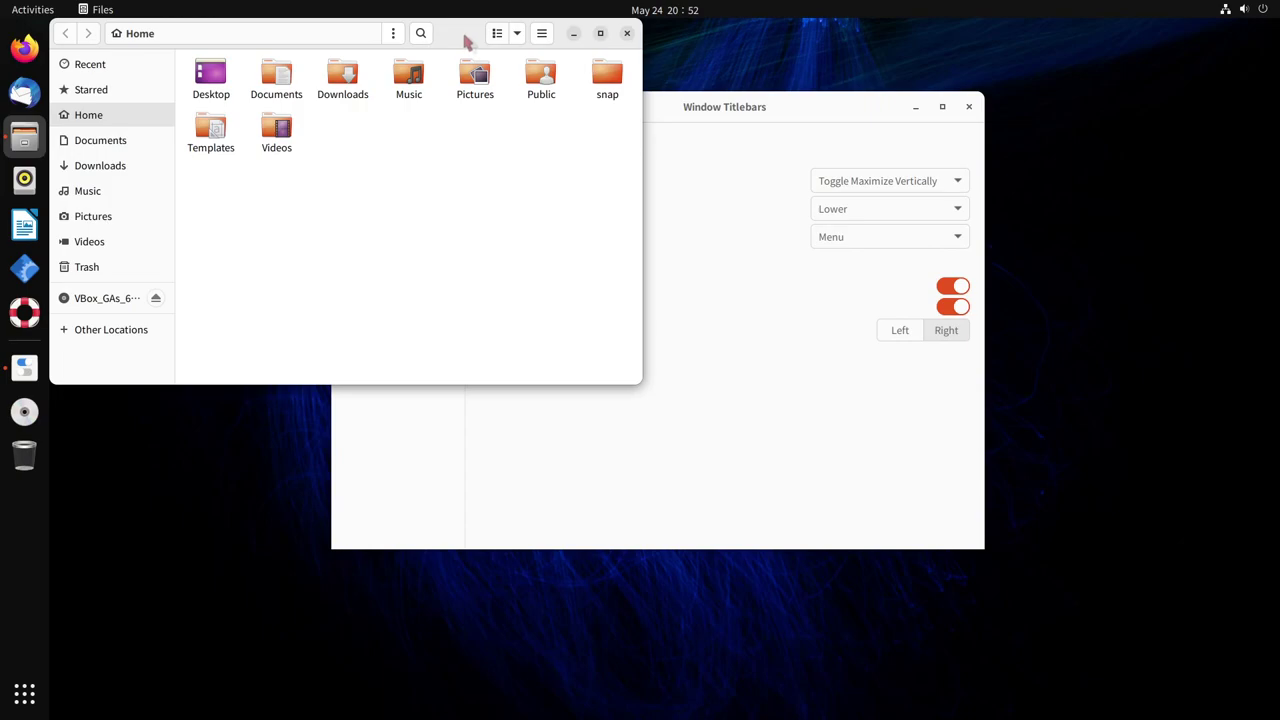
double_click(468, 40)
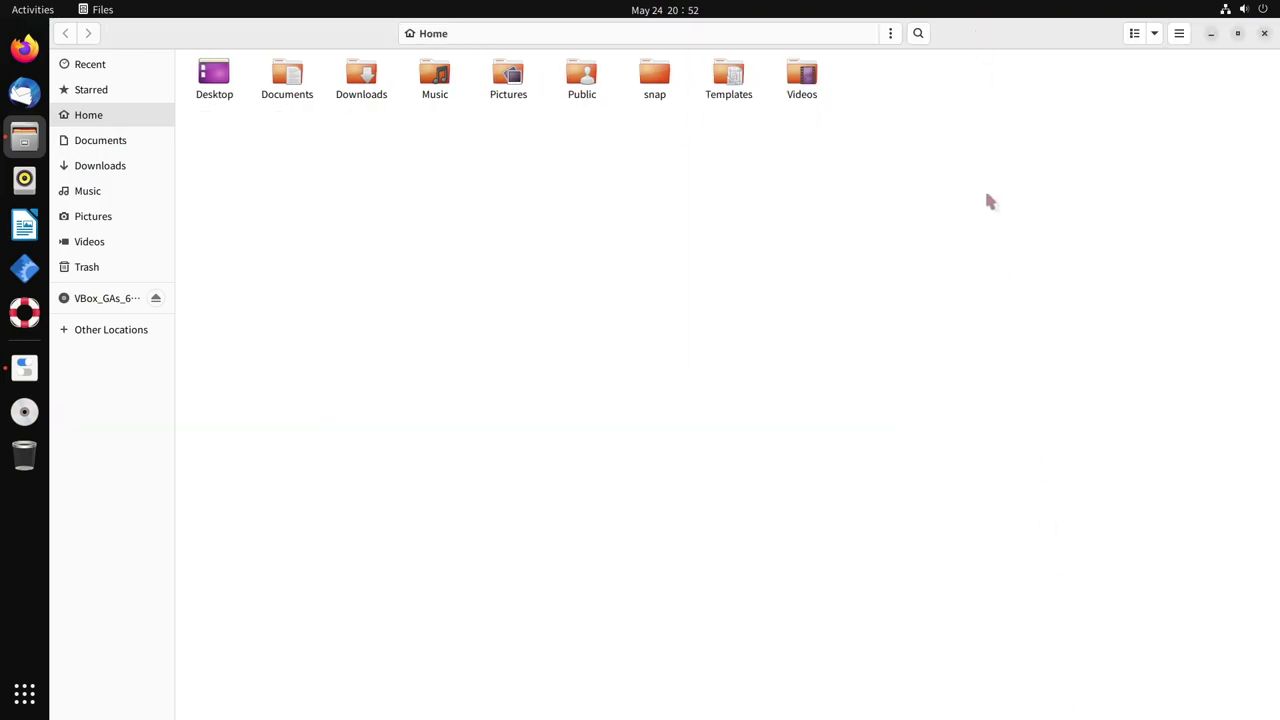
double_click(957, 44)
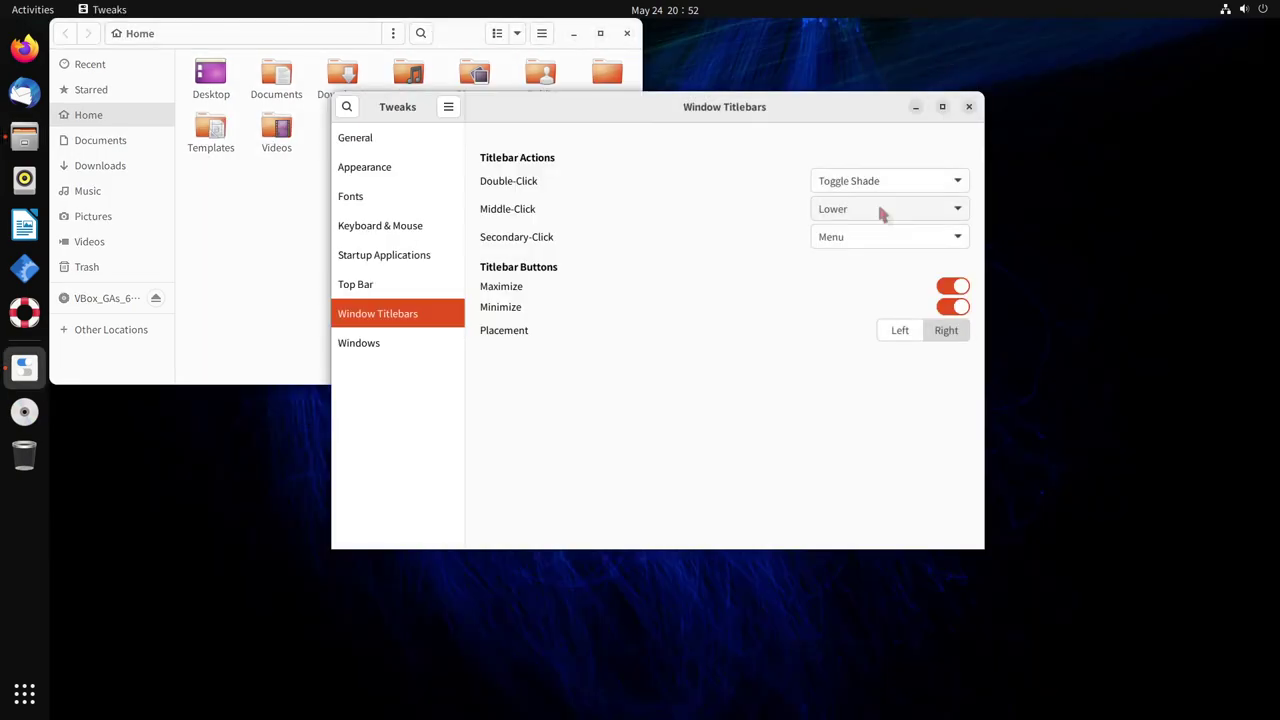
click(448, 37)
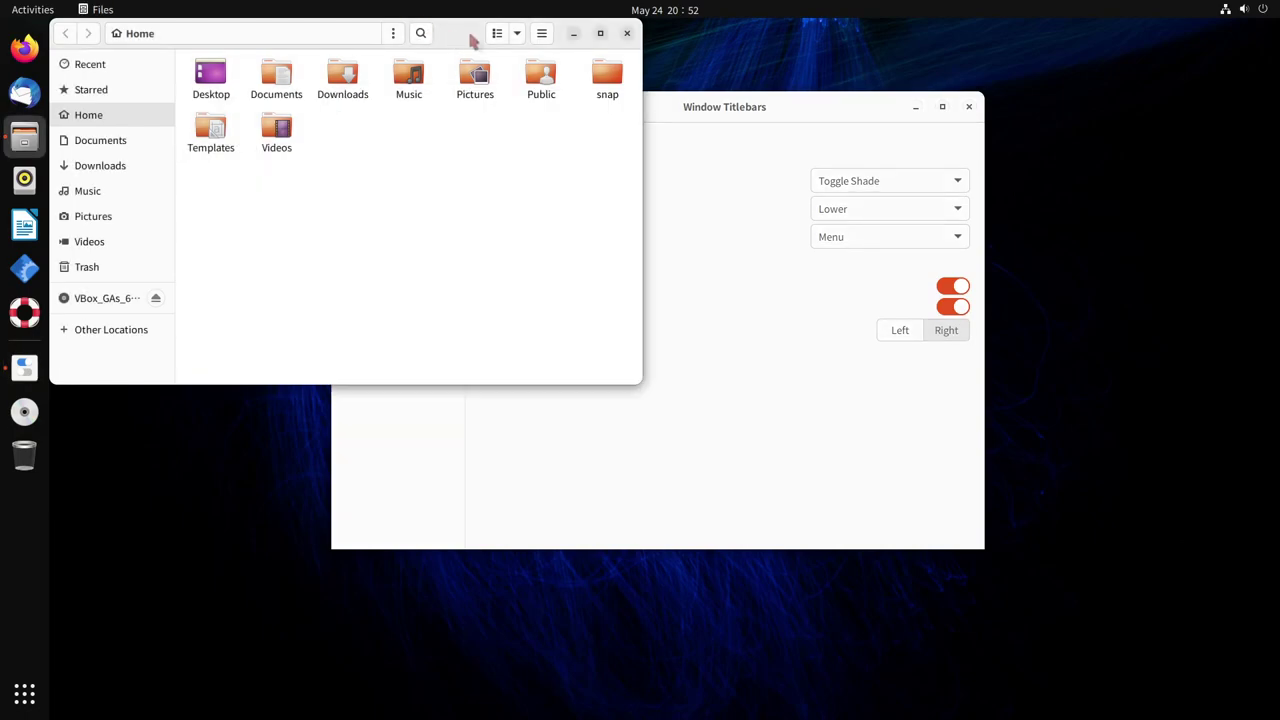
middle_click(471, 40)
double_click(468, 48)
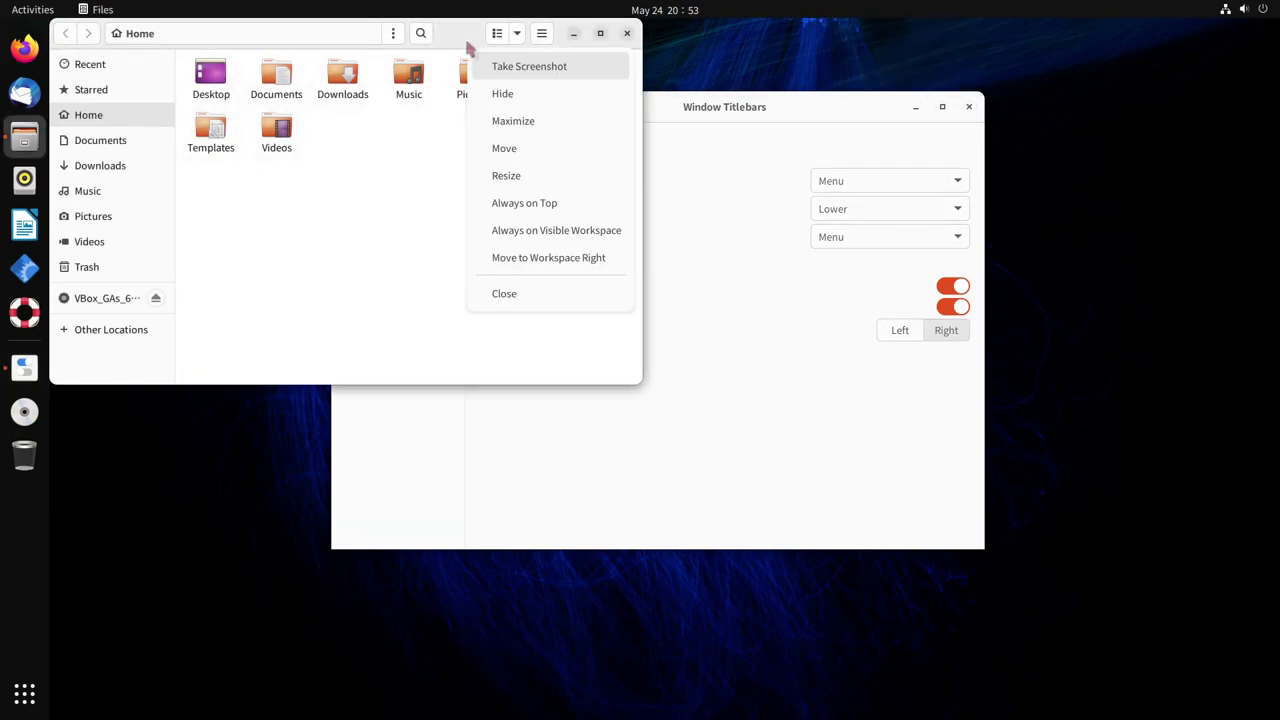
Test the right-click window menu on the Files titlebar and hide the Files window
click(538, 35)
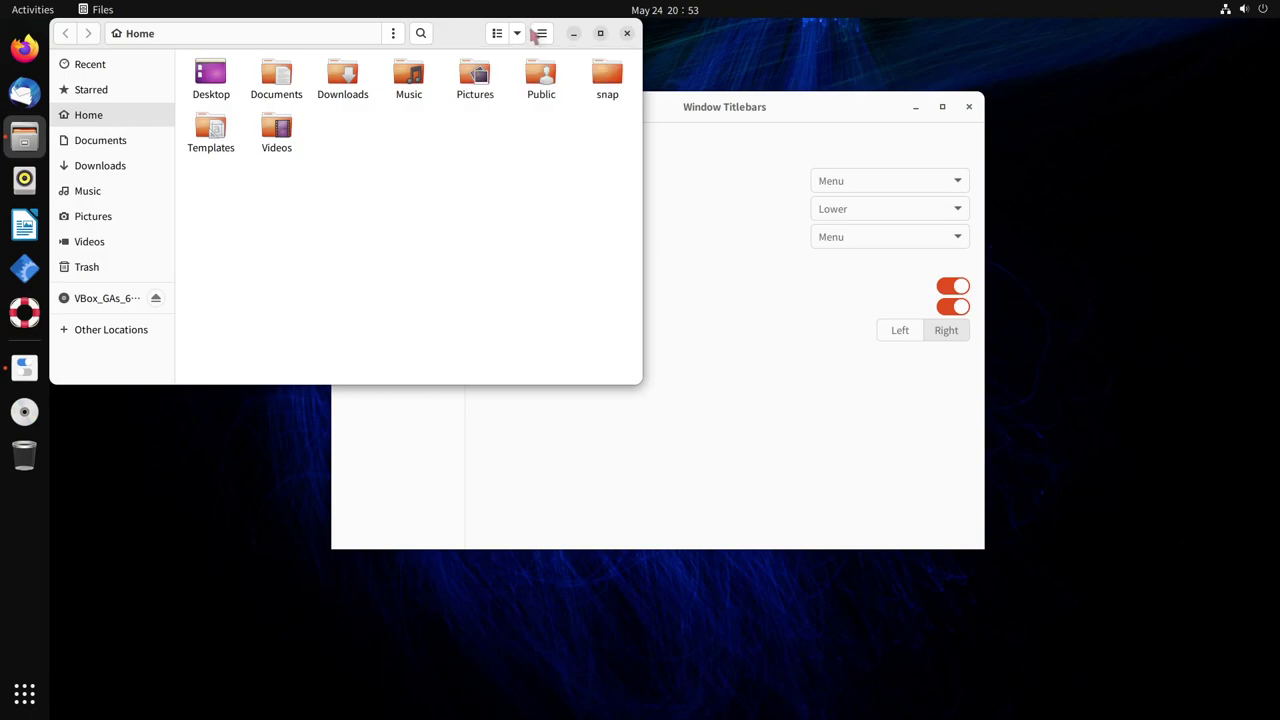
click(541, 34)
click(525, 40)
right_click(455, 42)
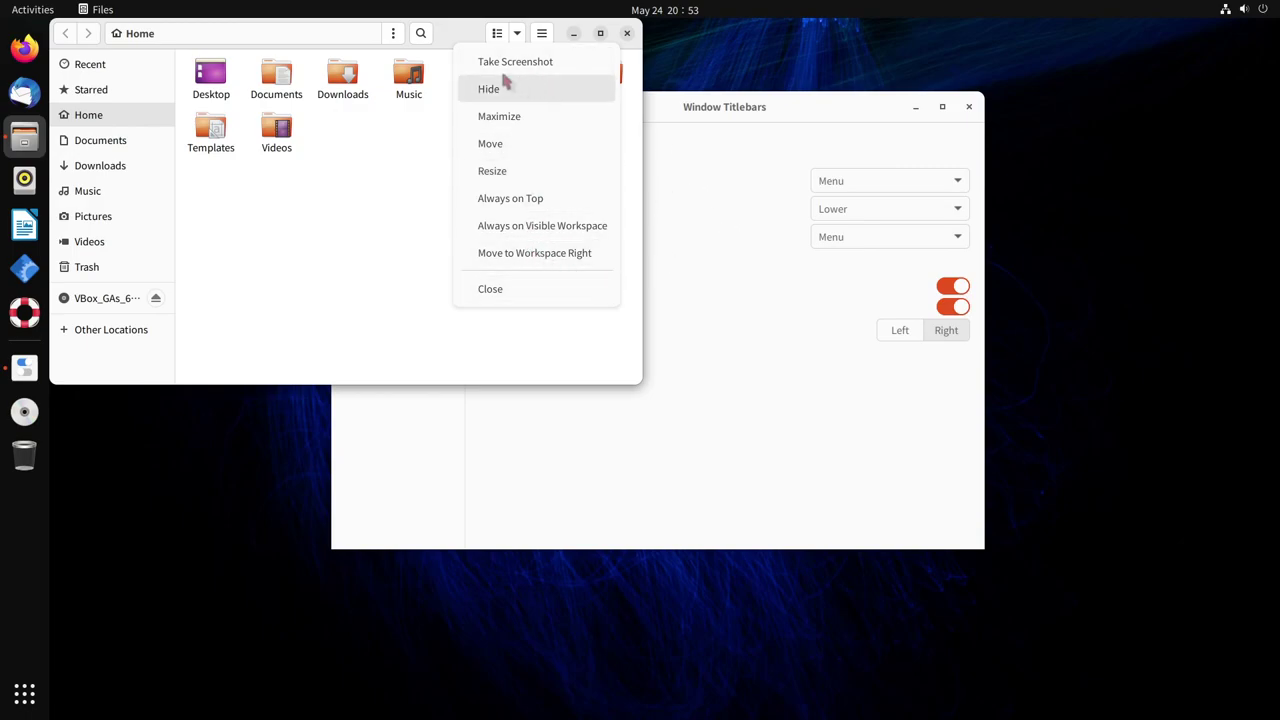
click(745, 202)
key(super+h)
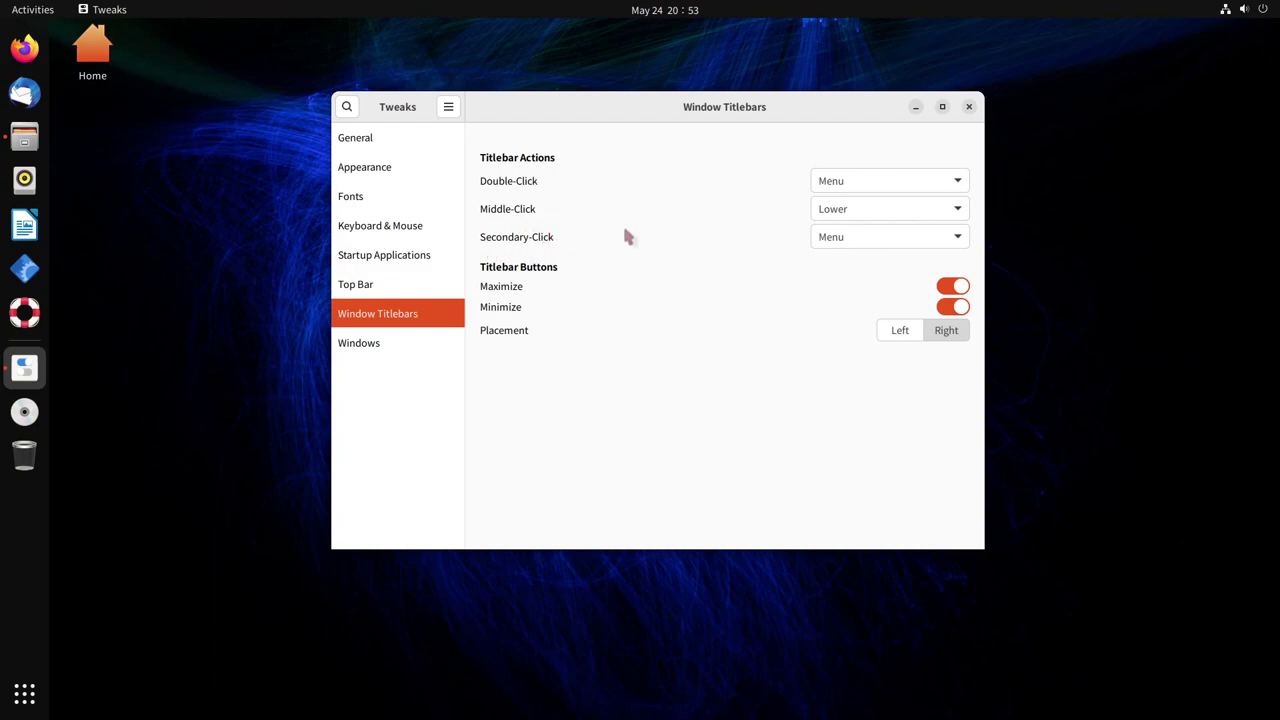
Try the titlebar buttons on the Left several times, leave them on Right, and go to the Windows page
right_click(603, 114)
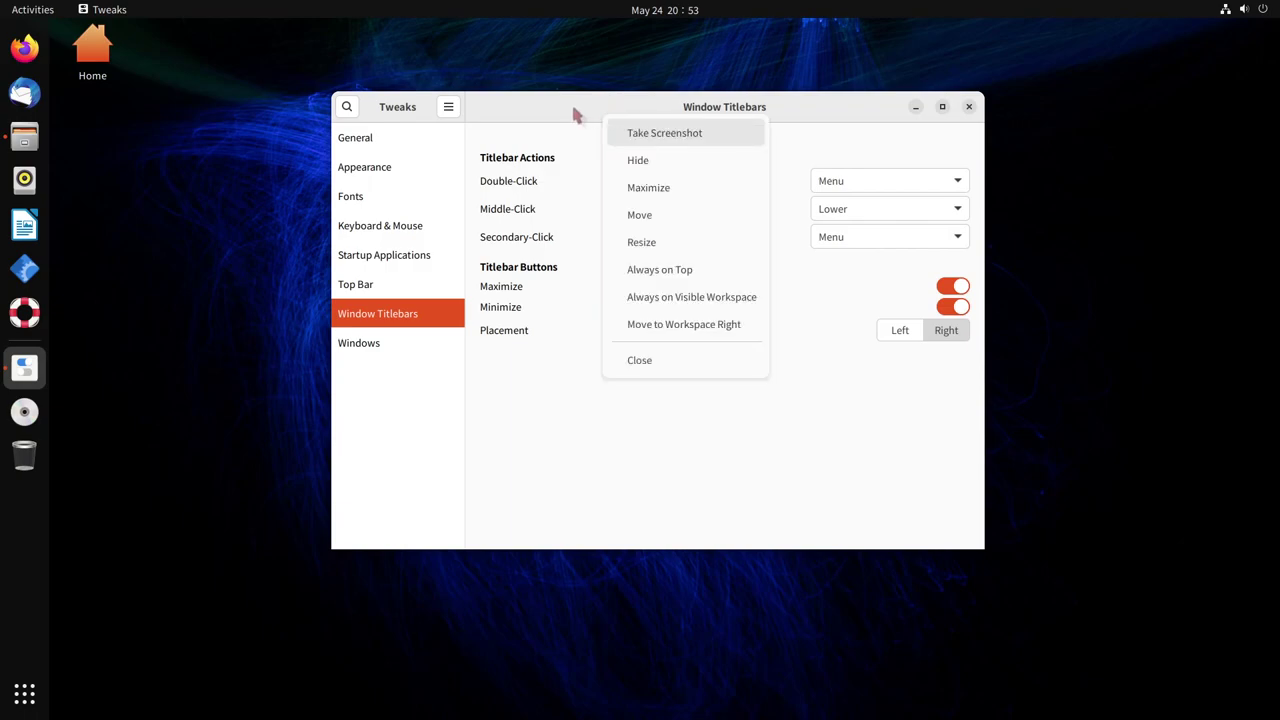
click(577, 116)
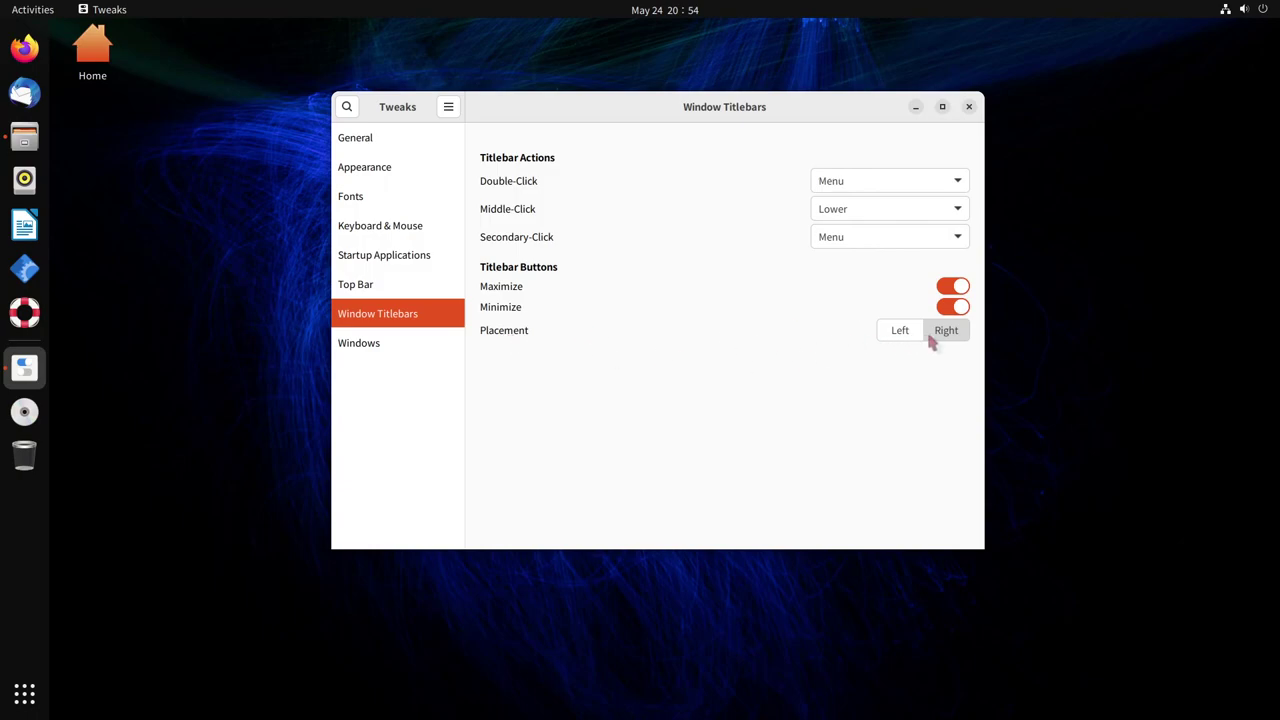
click(890, 334)
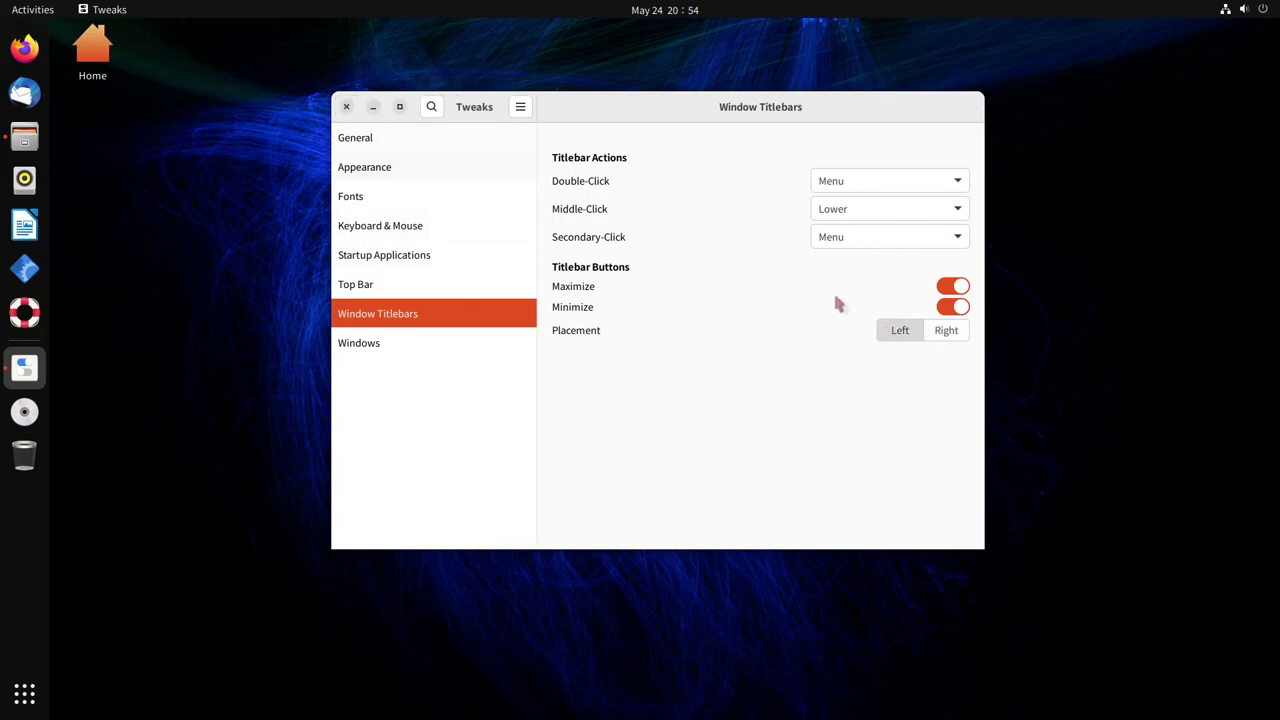
click(934, 336)
click(903, 336)
click(943, 331)
click(894, 331)
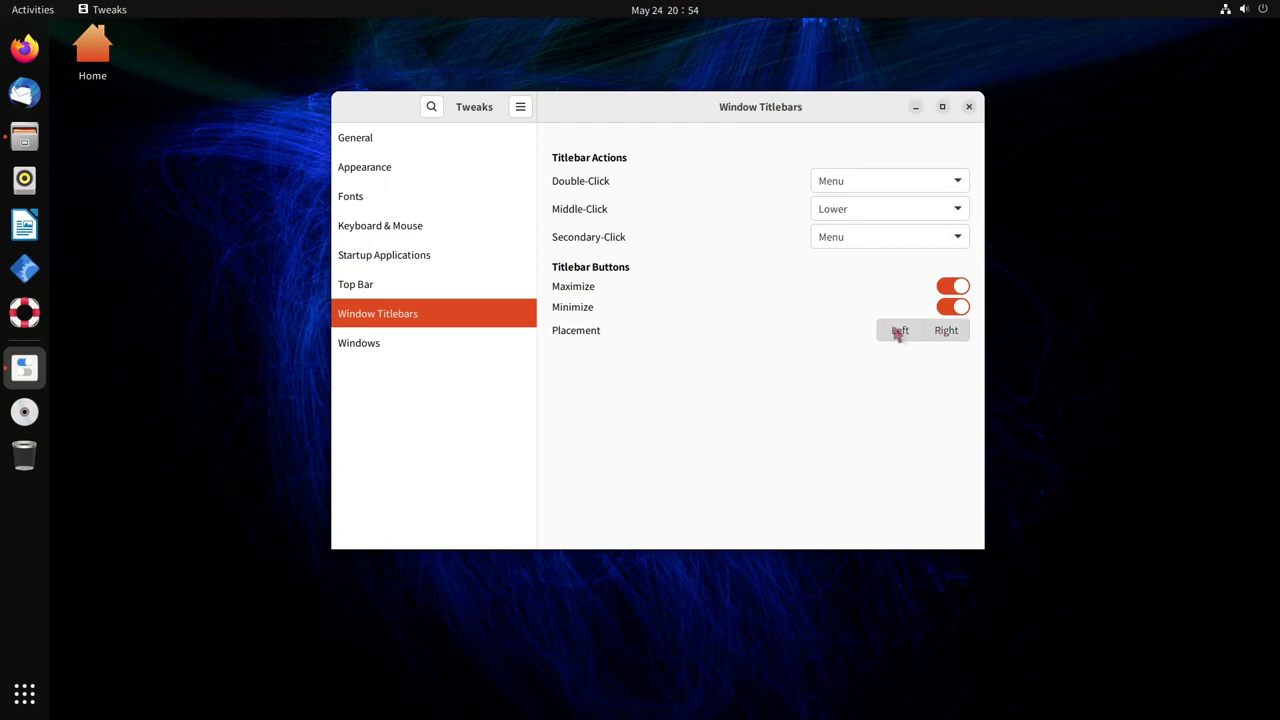
click(943, 331)
click(900, 337)
click(943, 334)
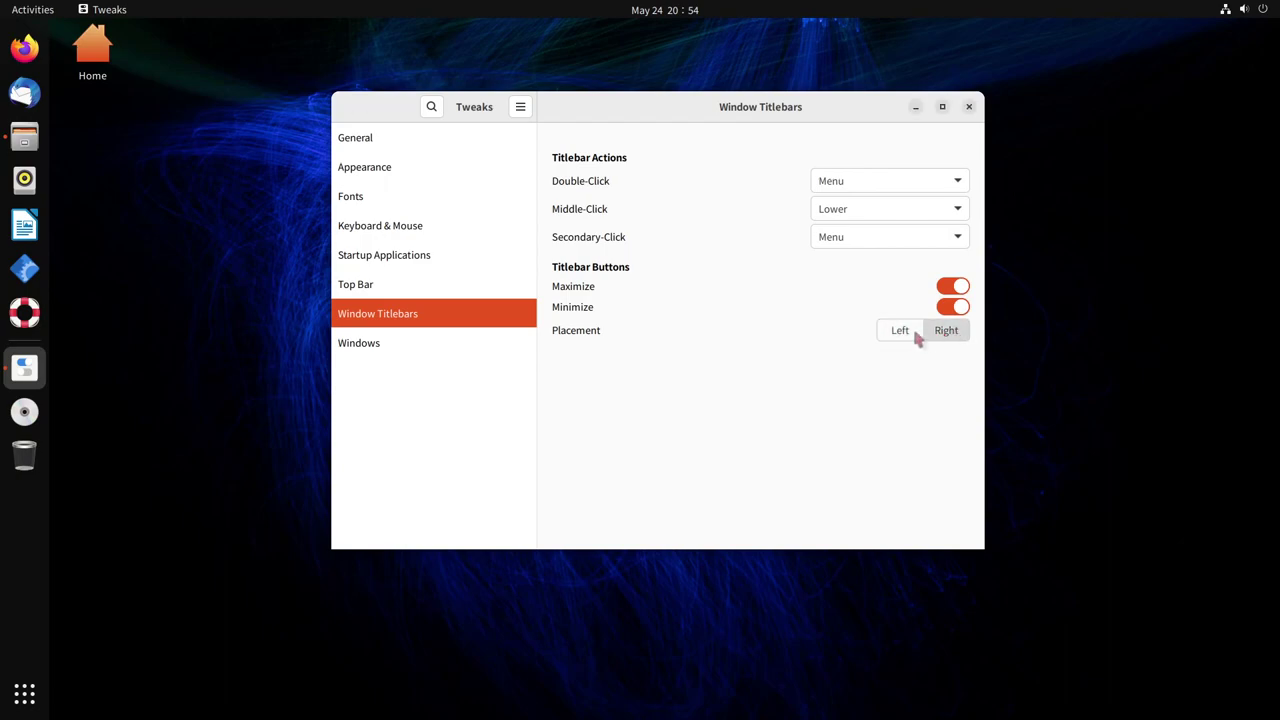
click(907, 336)
click(946, 335)
key(Down)
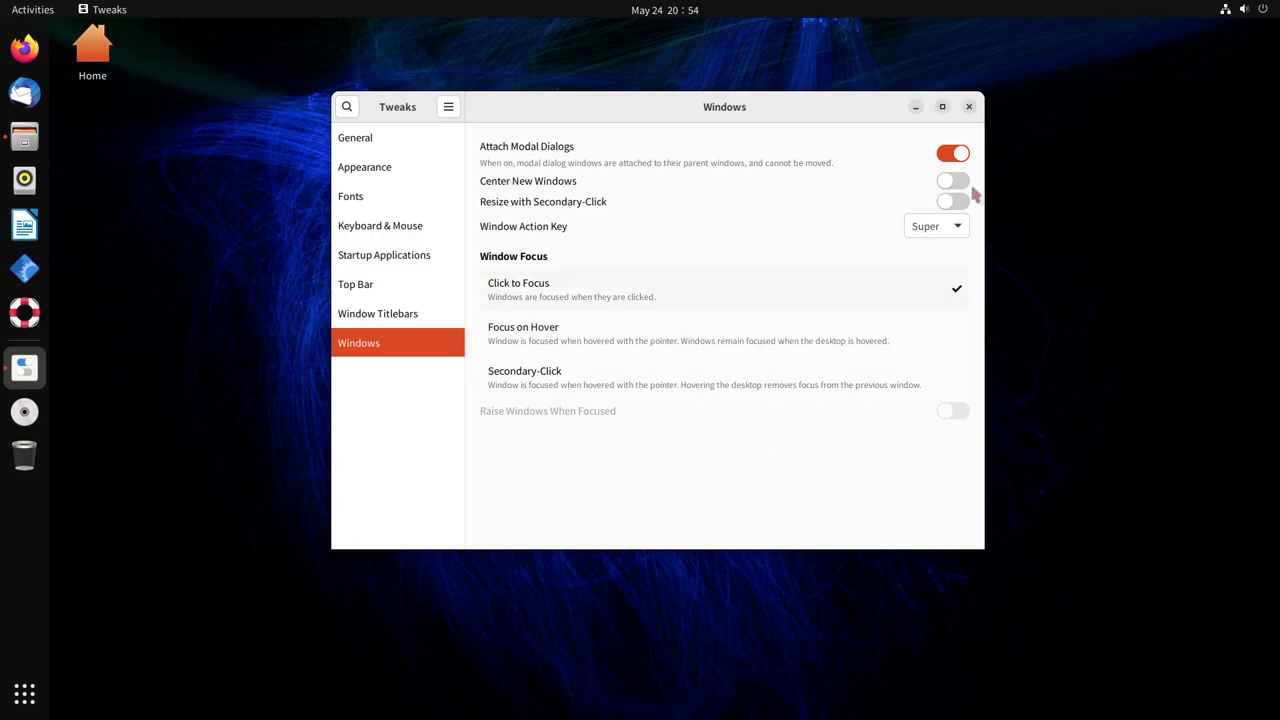
Turn on Center New Windows, keep Super as the window action key, and launch Thunderbird
click(953, 181)
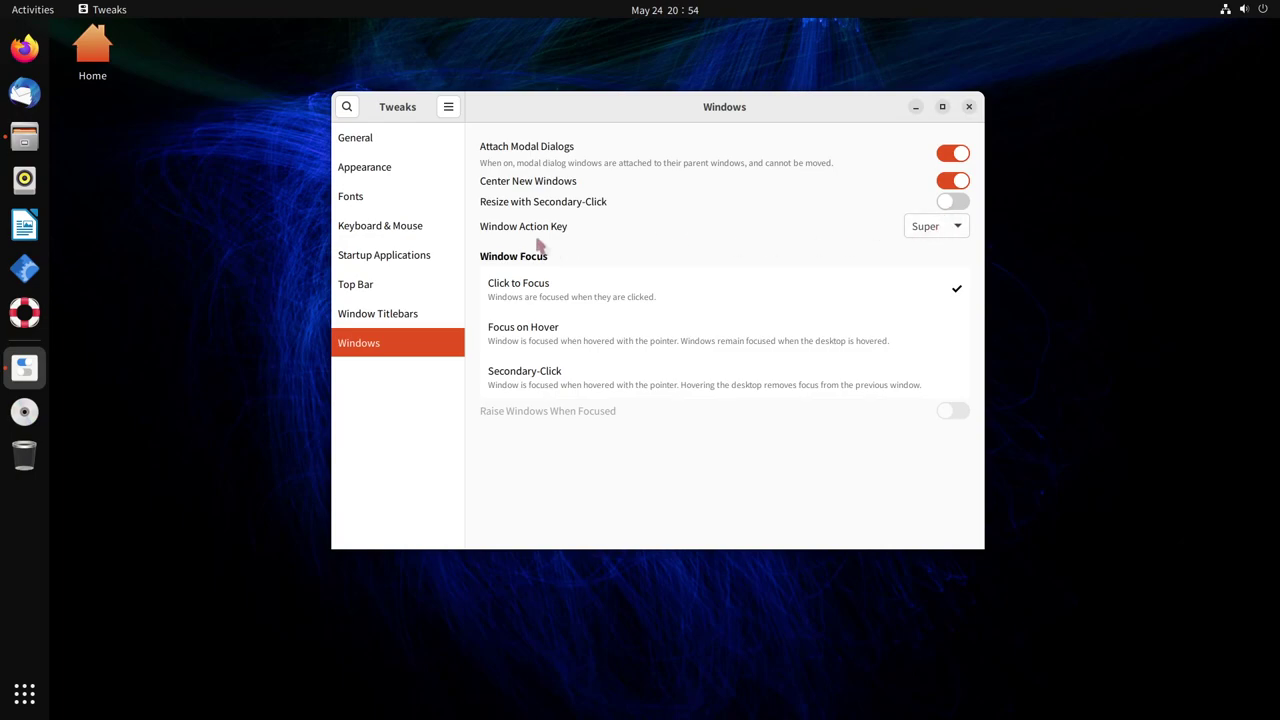
click(953, 238)
click(592, 267)
click(24, 92)
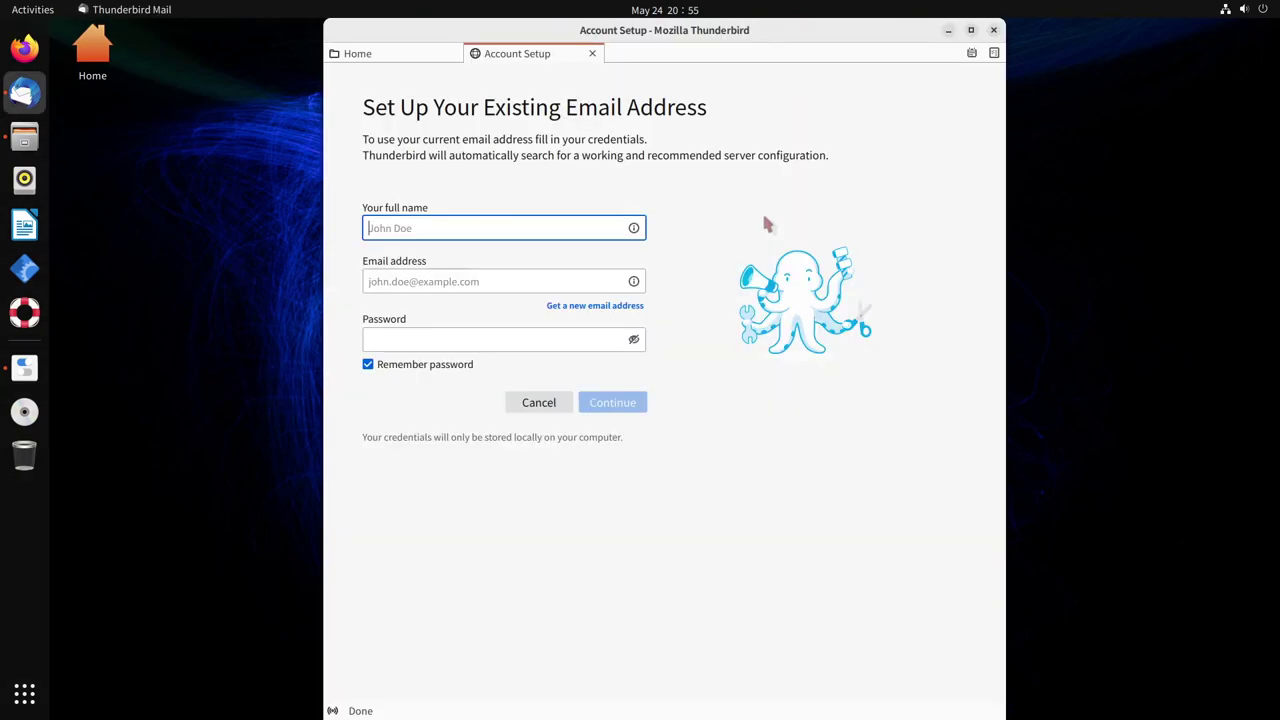
Close the Thunderbird account setup window and the Tweaks window
click(994, 32)
click(975, 109)
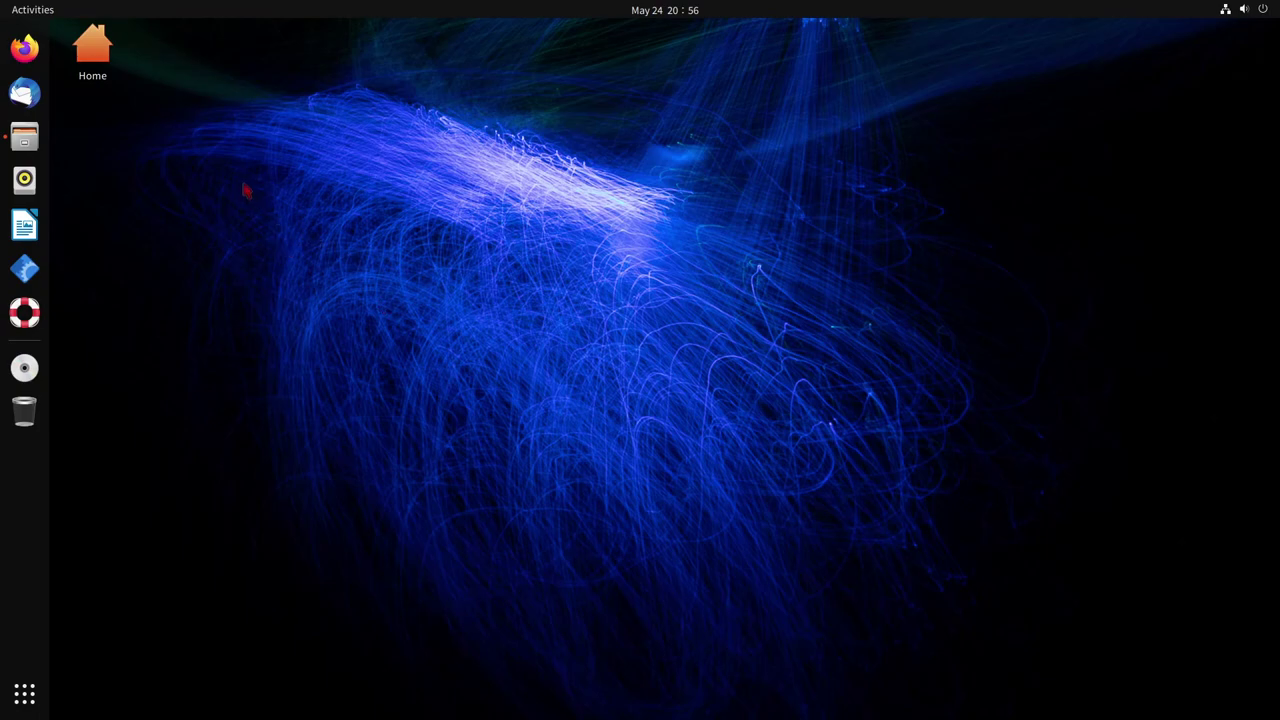
Search Ubuntu Software for 'extensions' and select the Extension Manager result
click(24, 268)
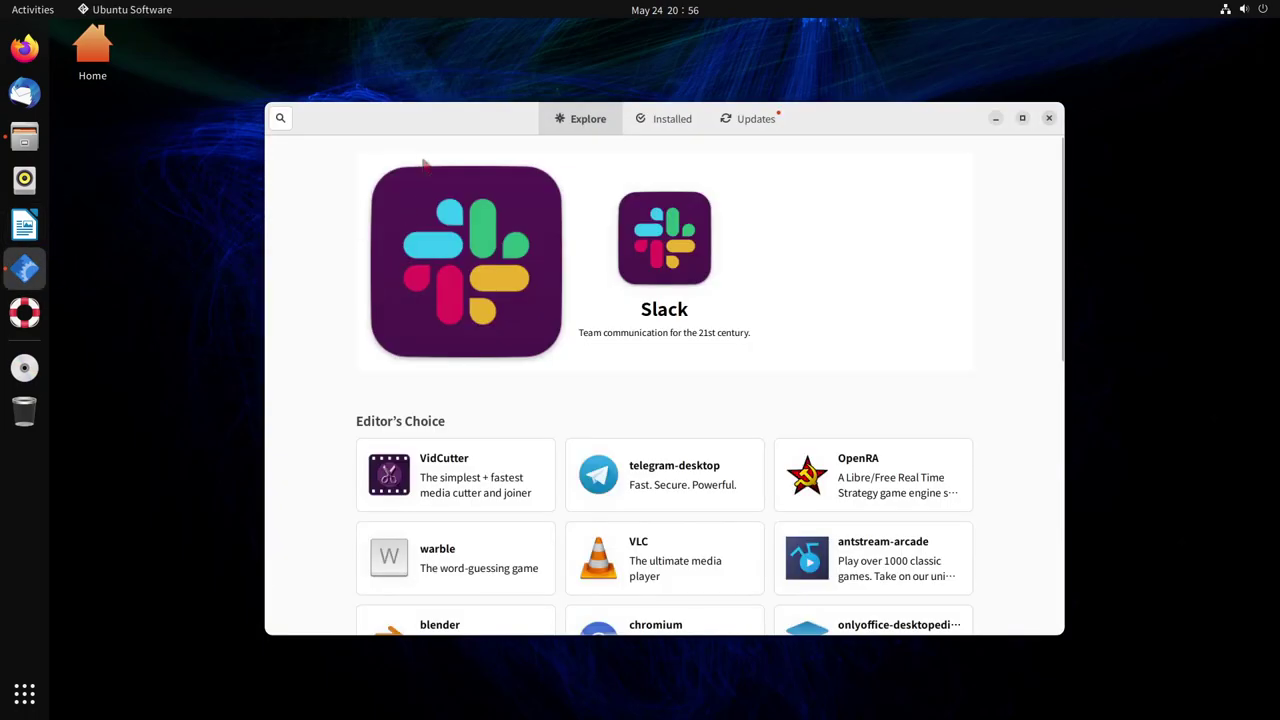
click(281, 119)
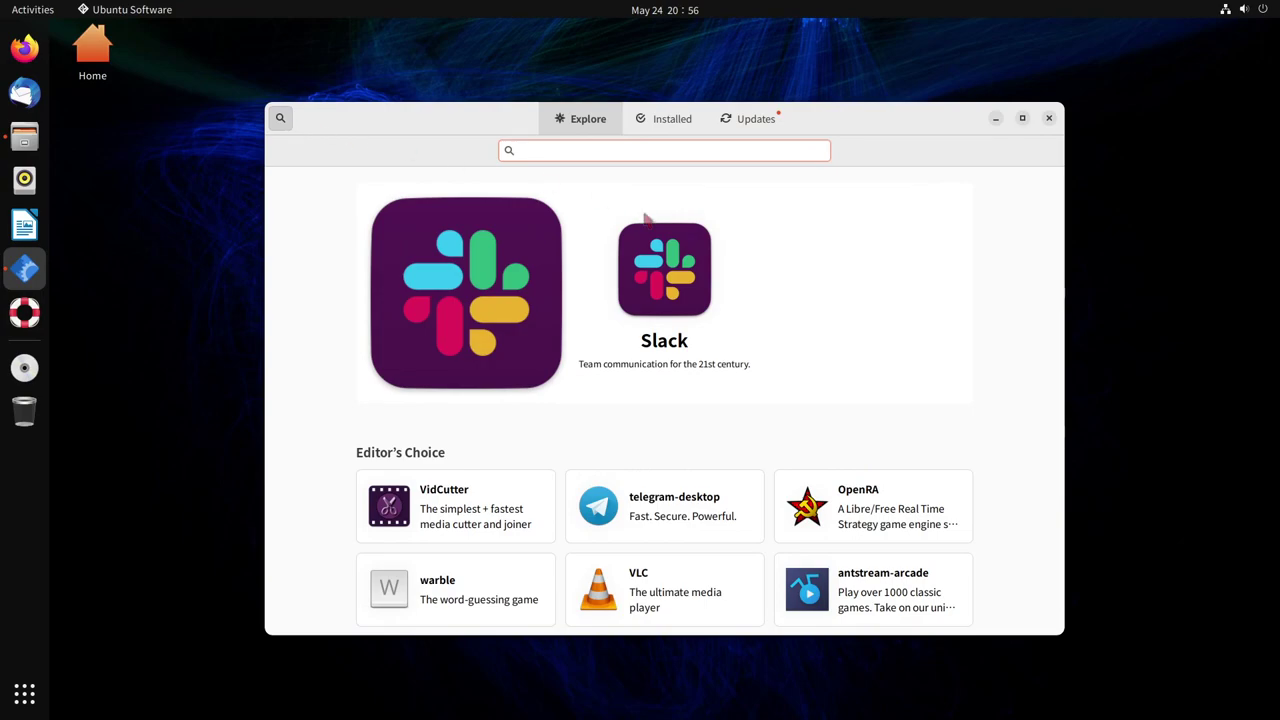
text(extensions)
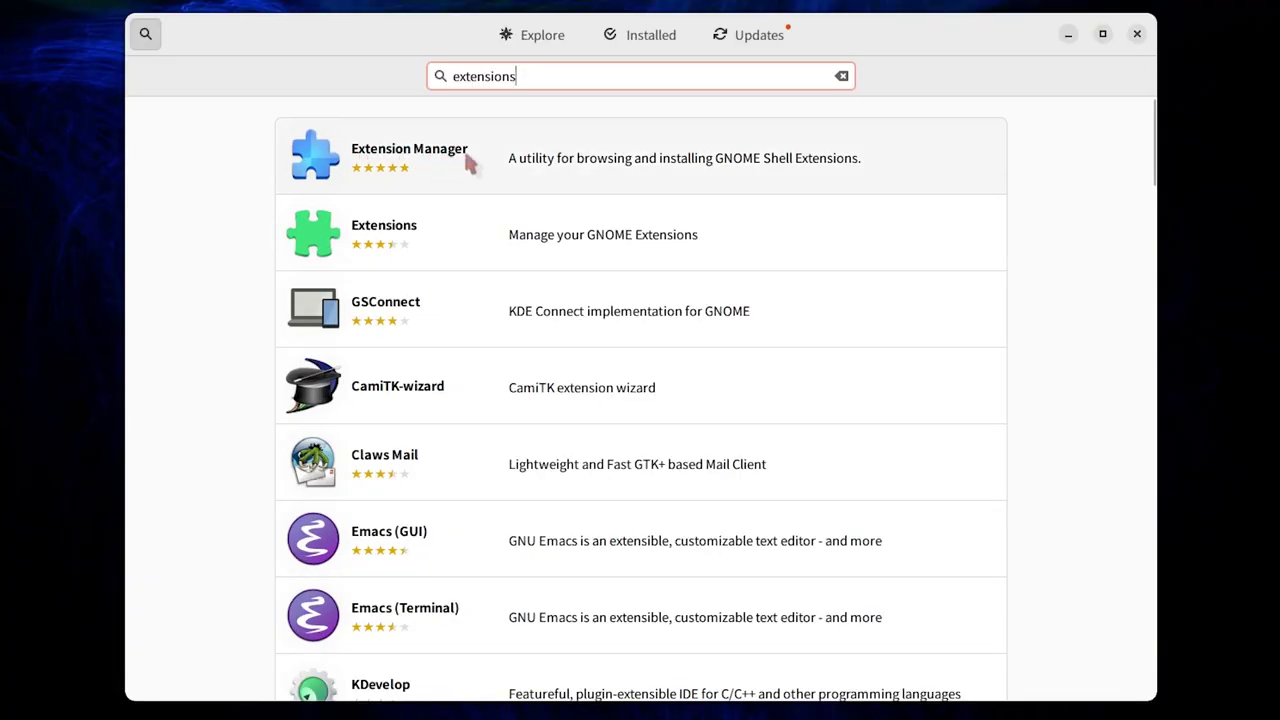
click(470, 164)
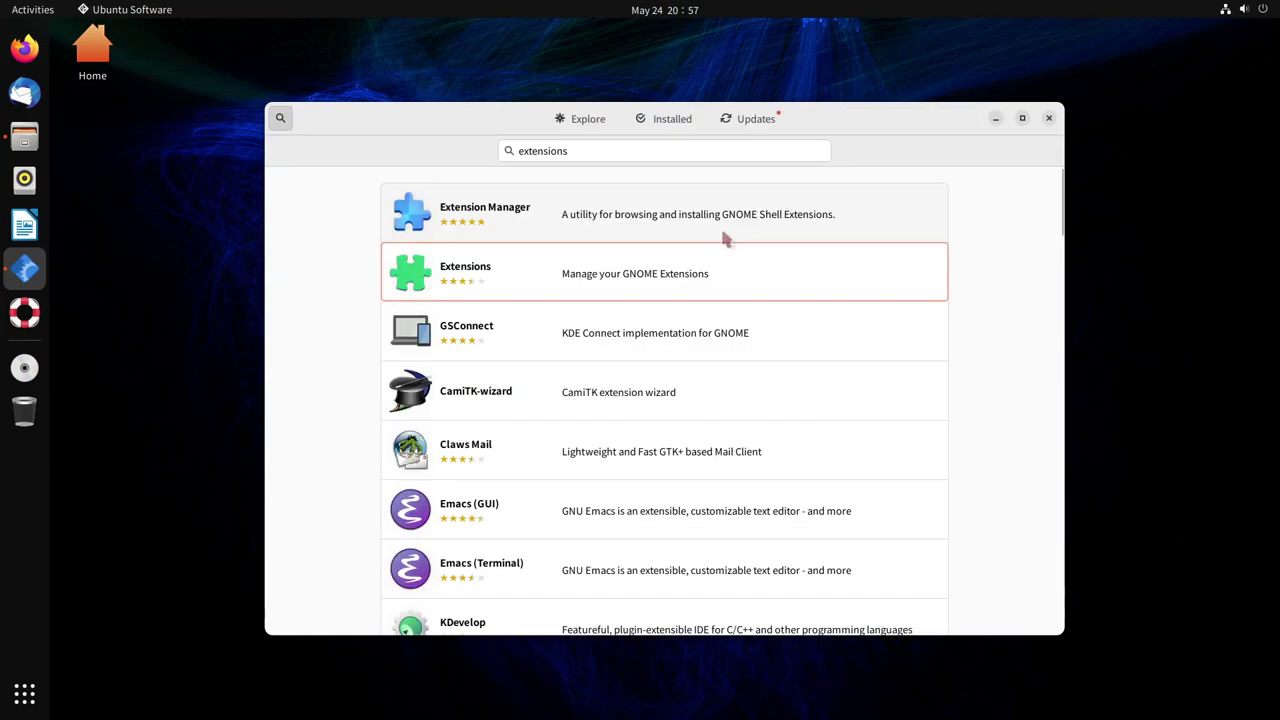
Install Extension Manager, authorizing with the account password
click(720, 225)
click(905, 204)
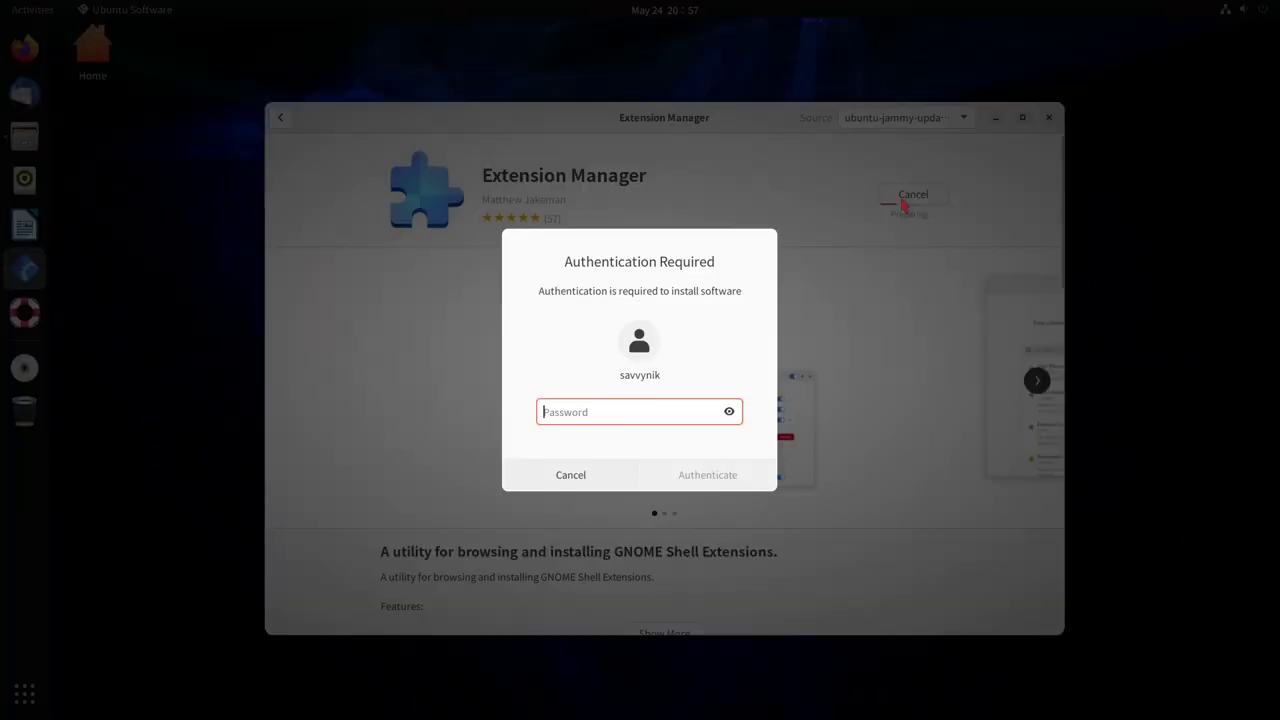
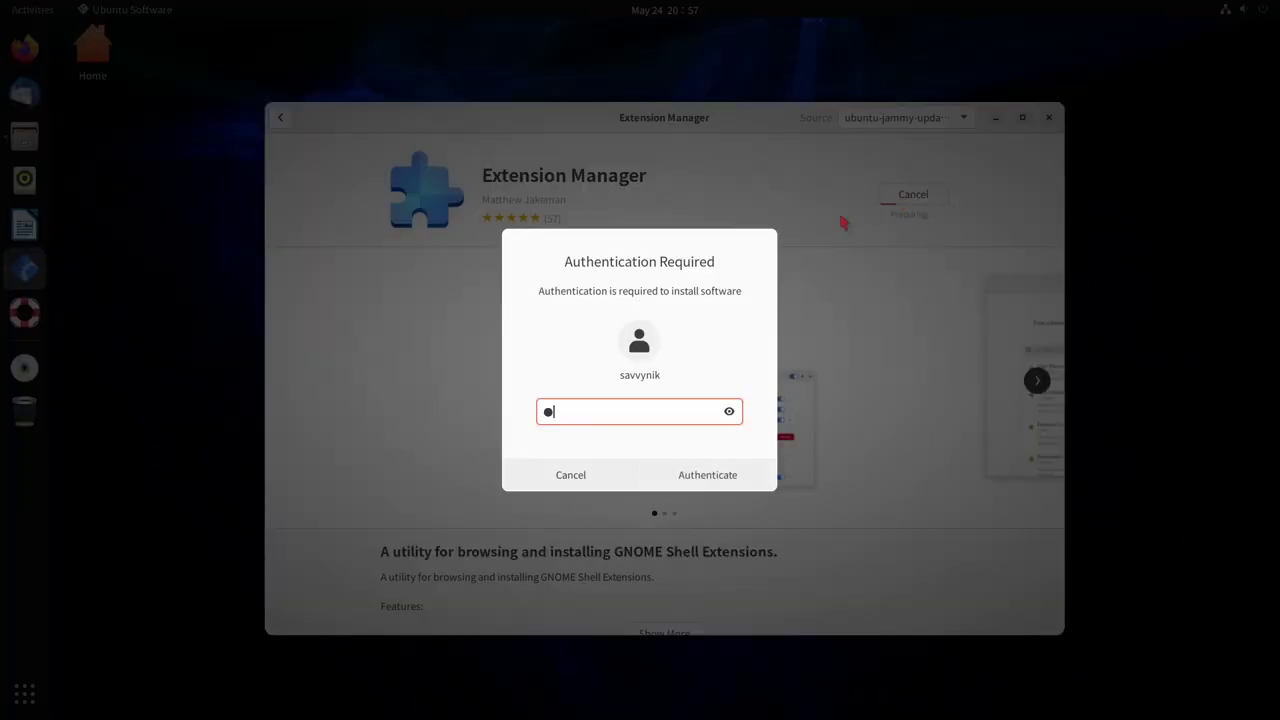
key(Return)
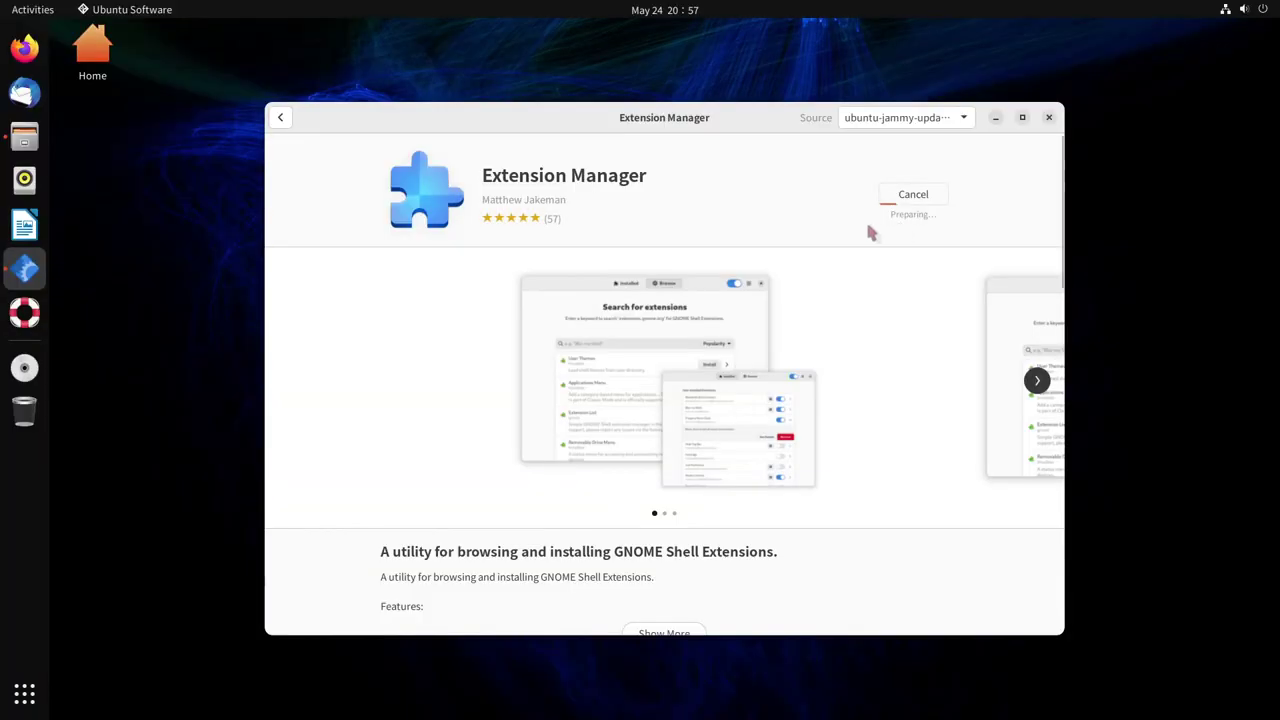
Return to the search results and install the Extensions app
key(alt+Left)
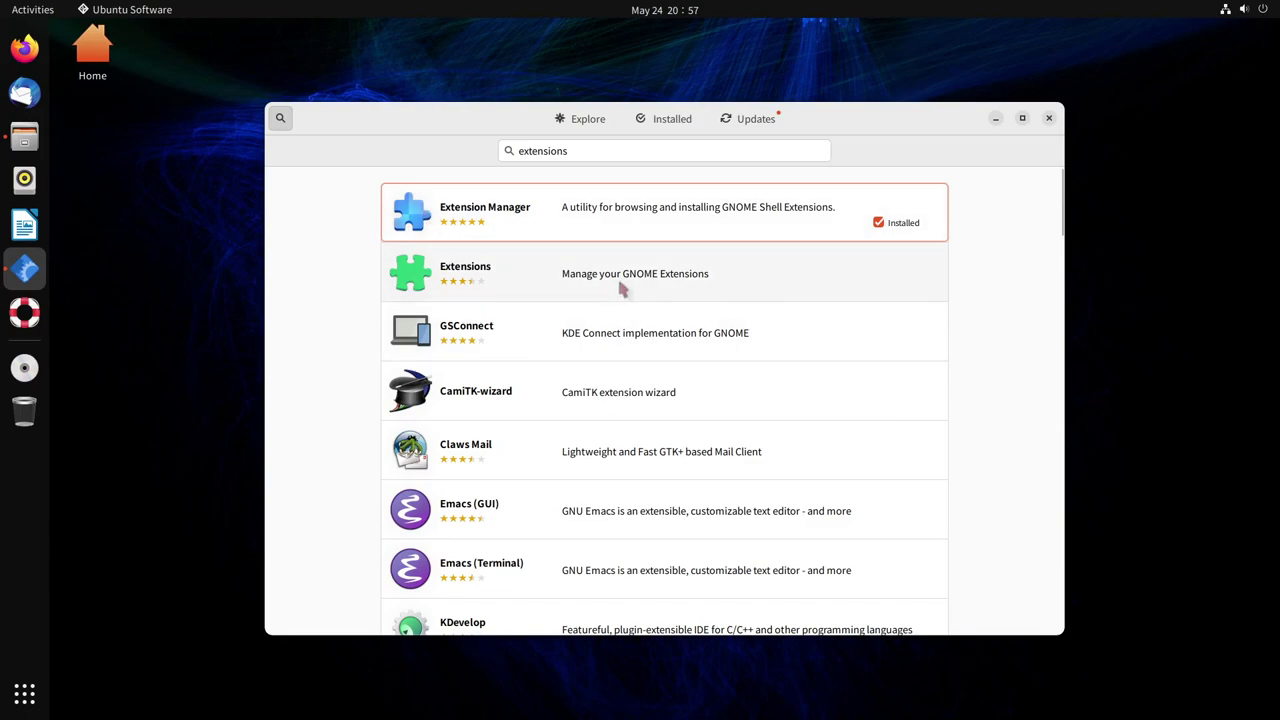
click(628, 287)
click(924, 200)
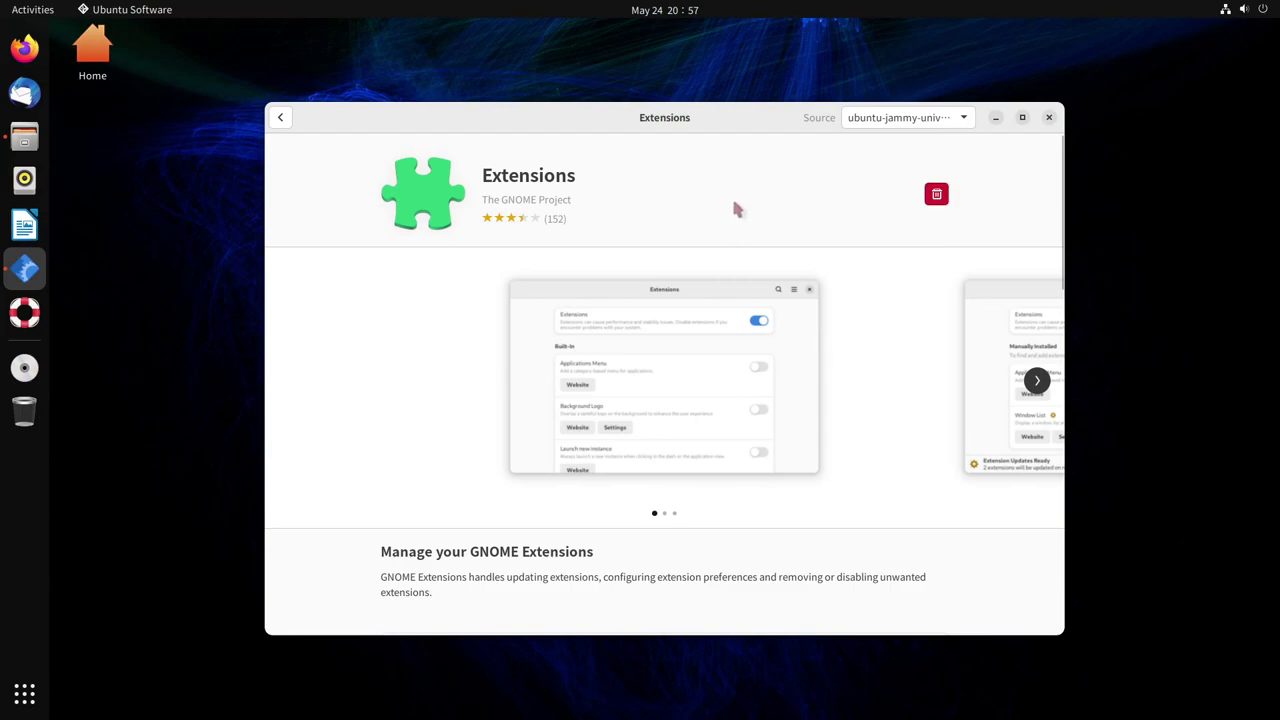
Close Ubuntu Software and launch Extensions from an Activities search for 'exte'
click(1049, 118)
key(super)
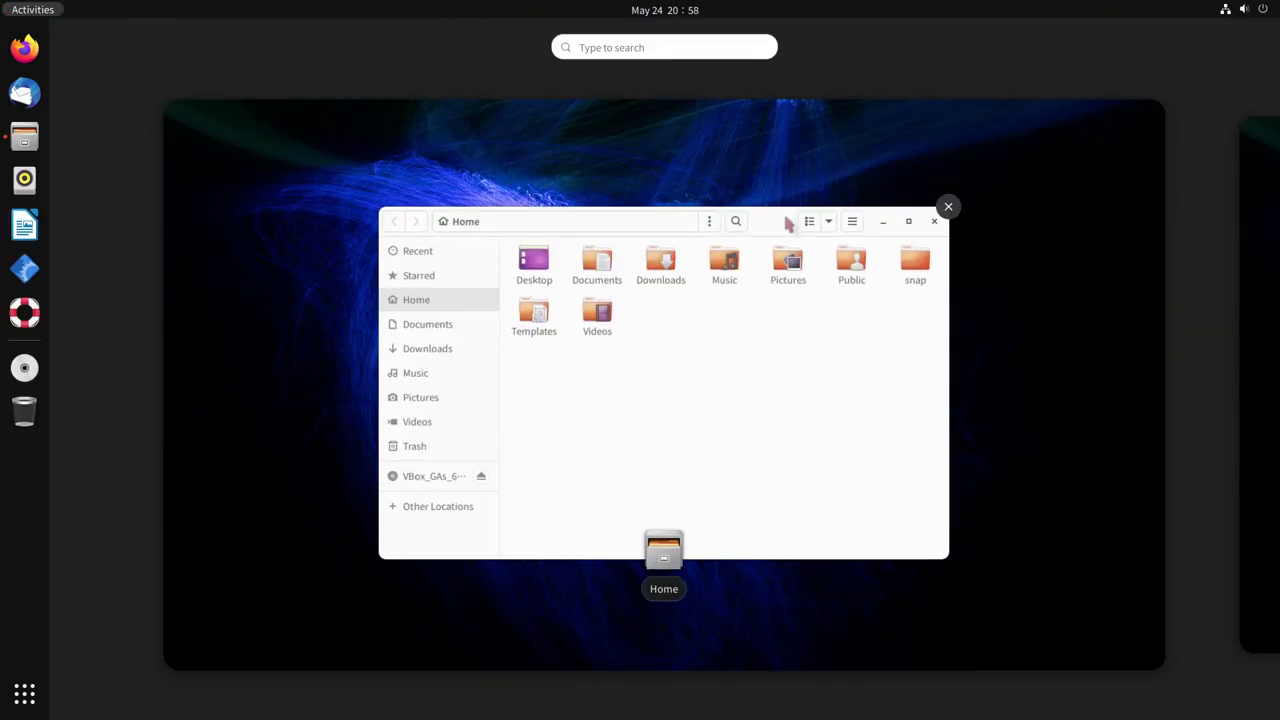
text(exte)
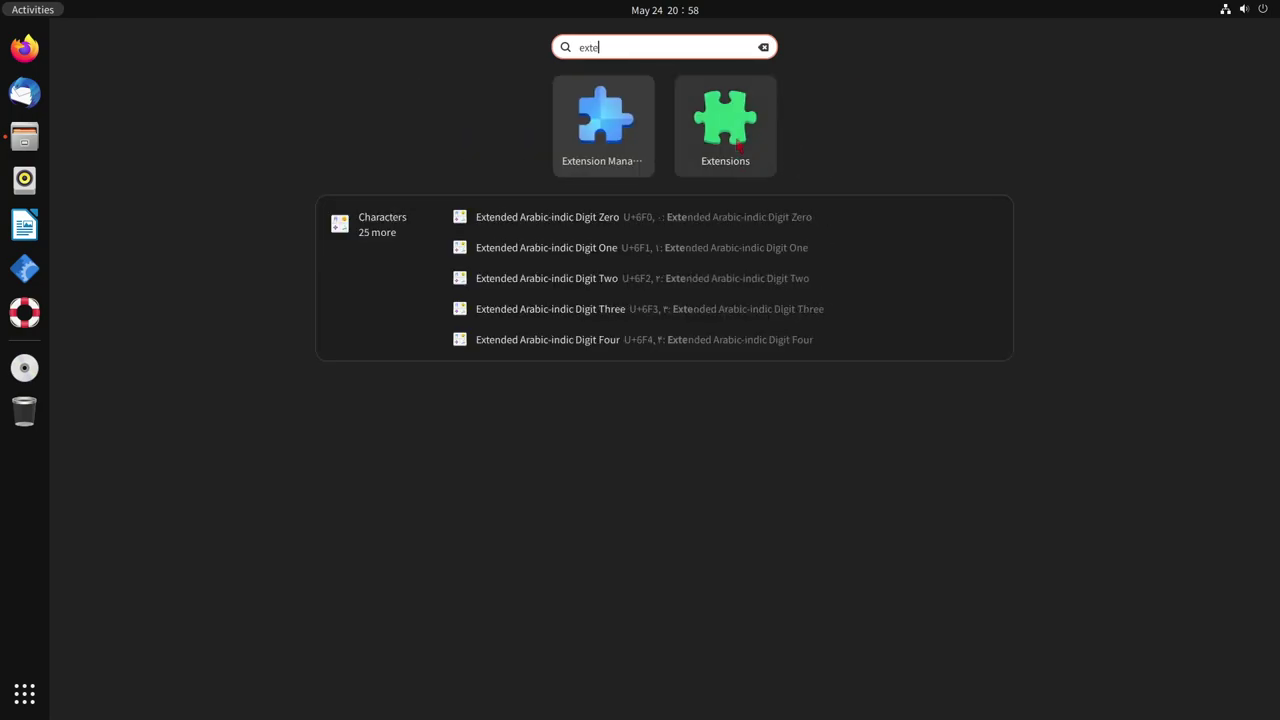
click(740, 145)
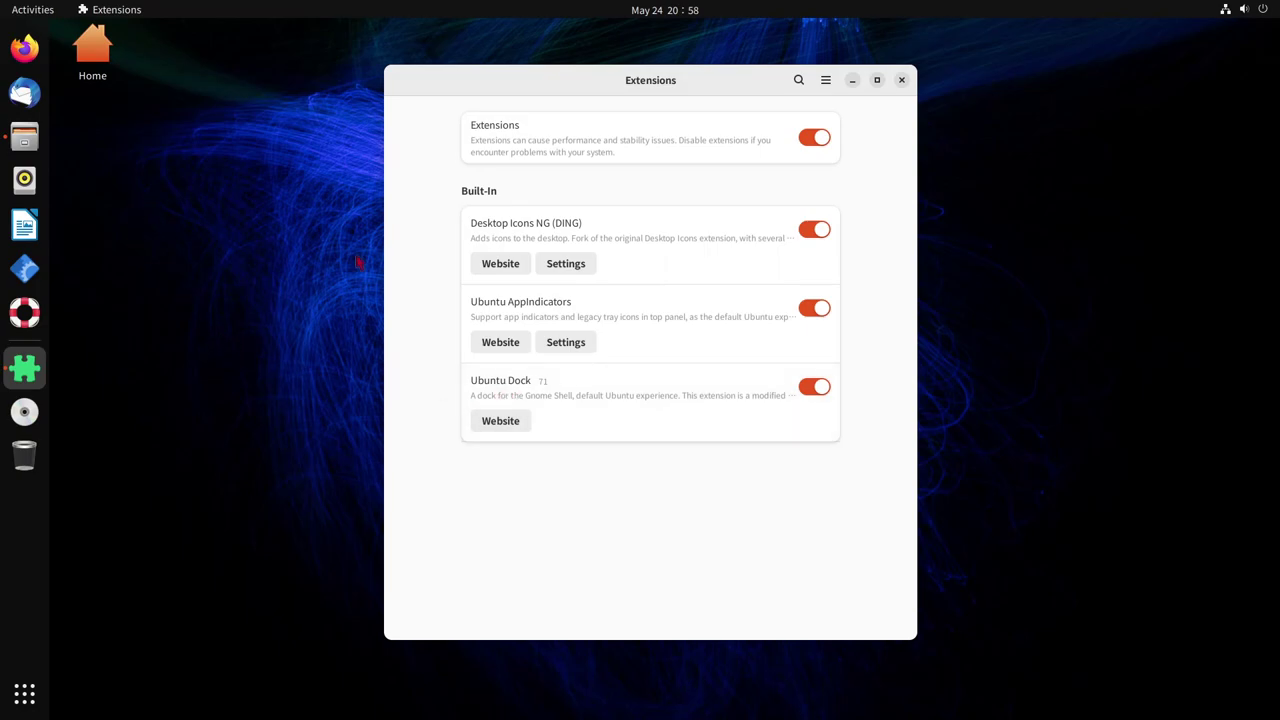
Toggle Ubuntu Dock and then all extensions off and back on, then close Extensions
click(812, 389)
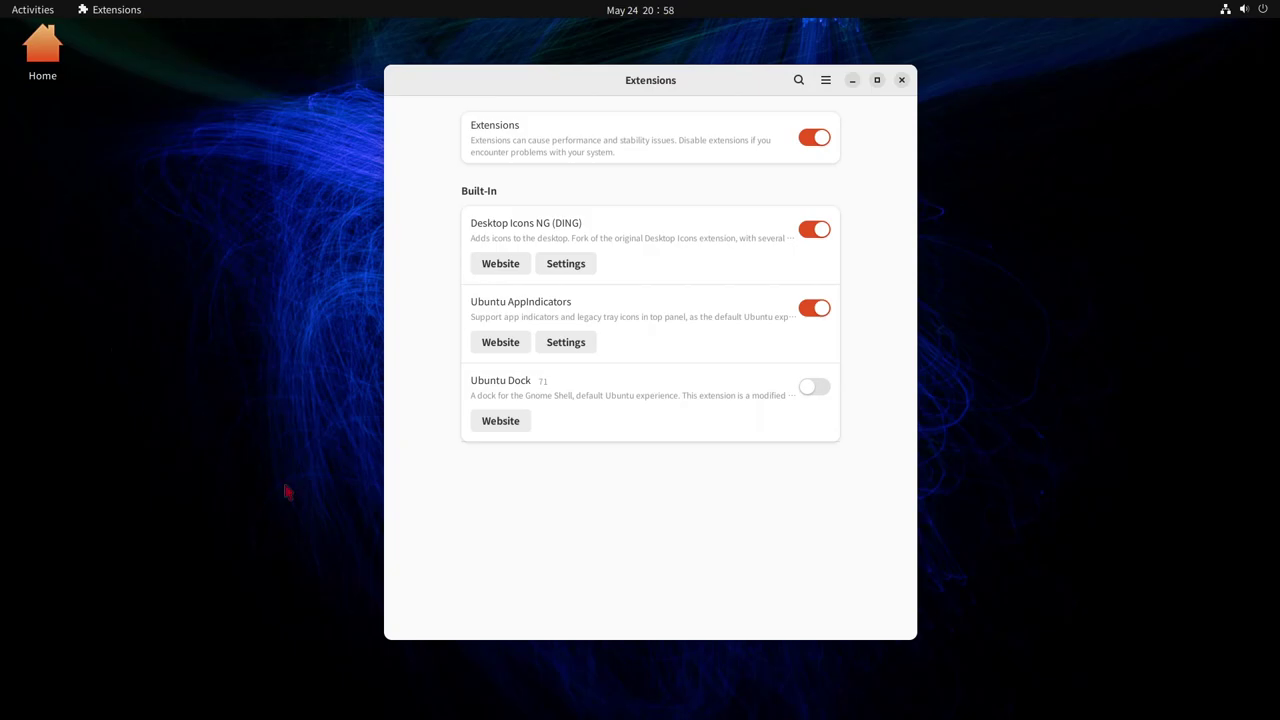
click(818, 392)
key(ctrl+f)
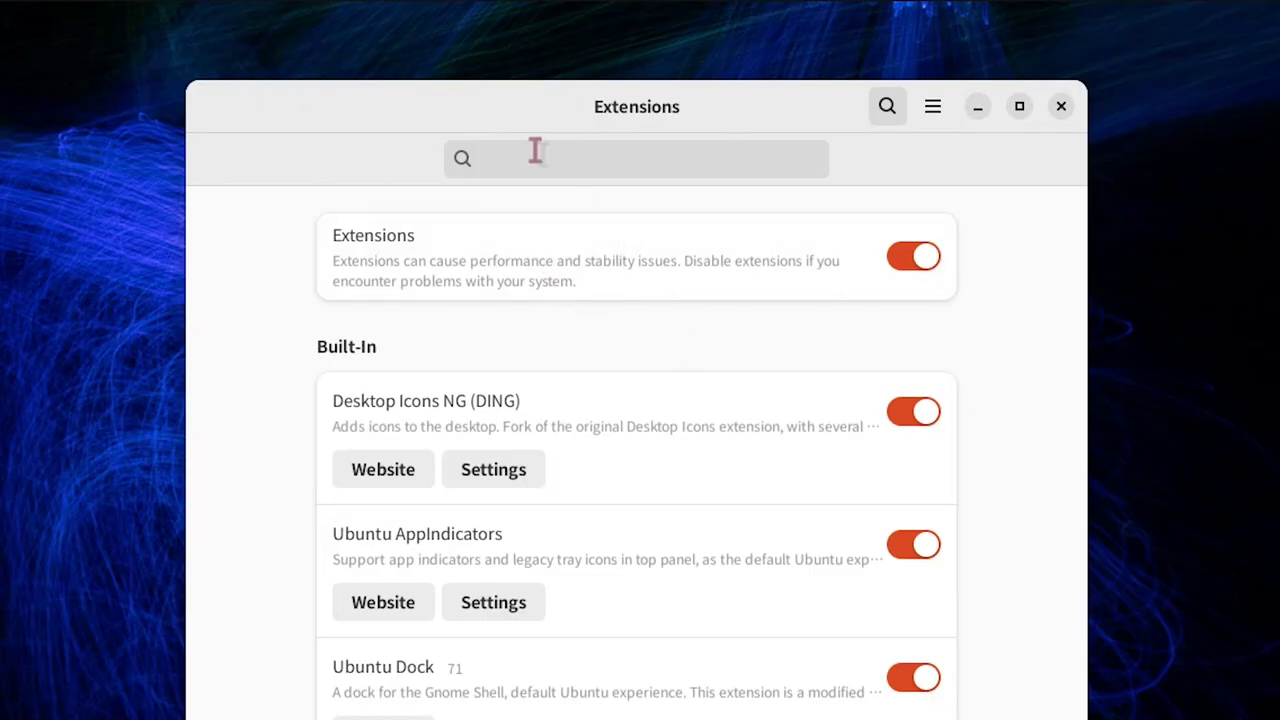
click(534, 155)
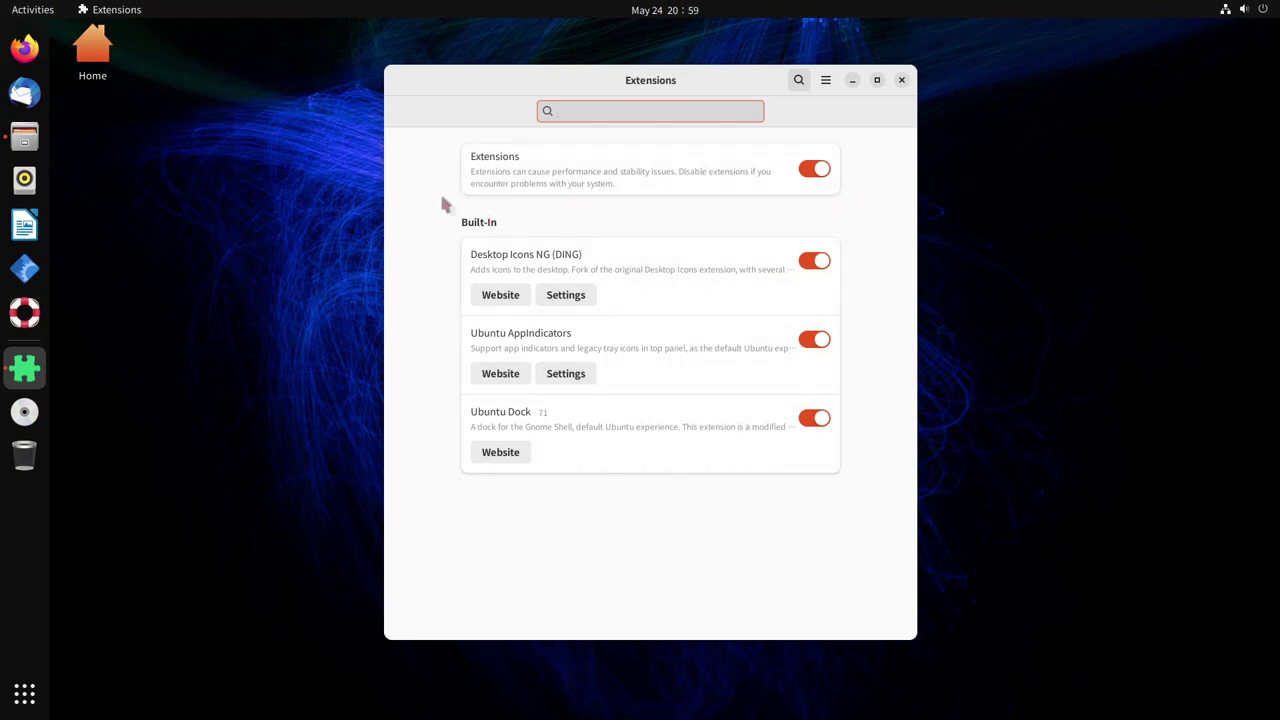
click(812, 176)
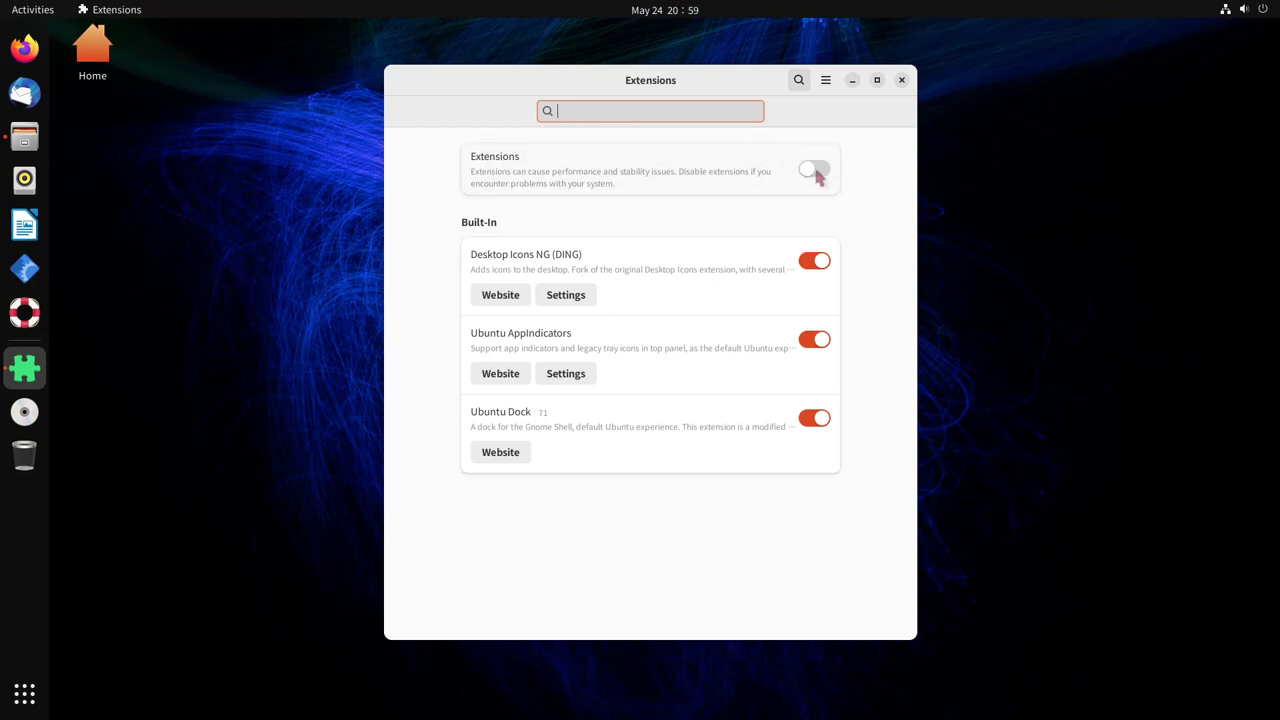
click(815, 175)
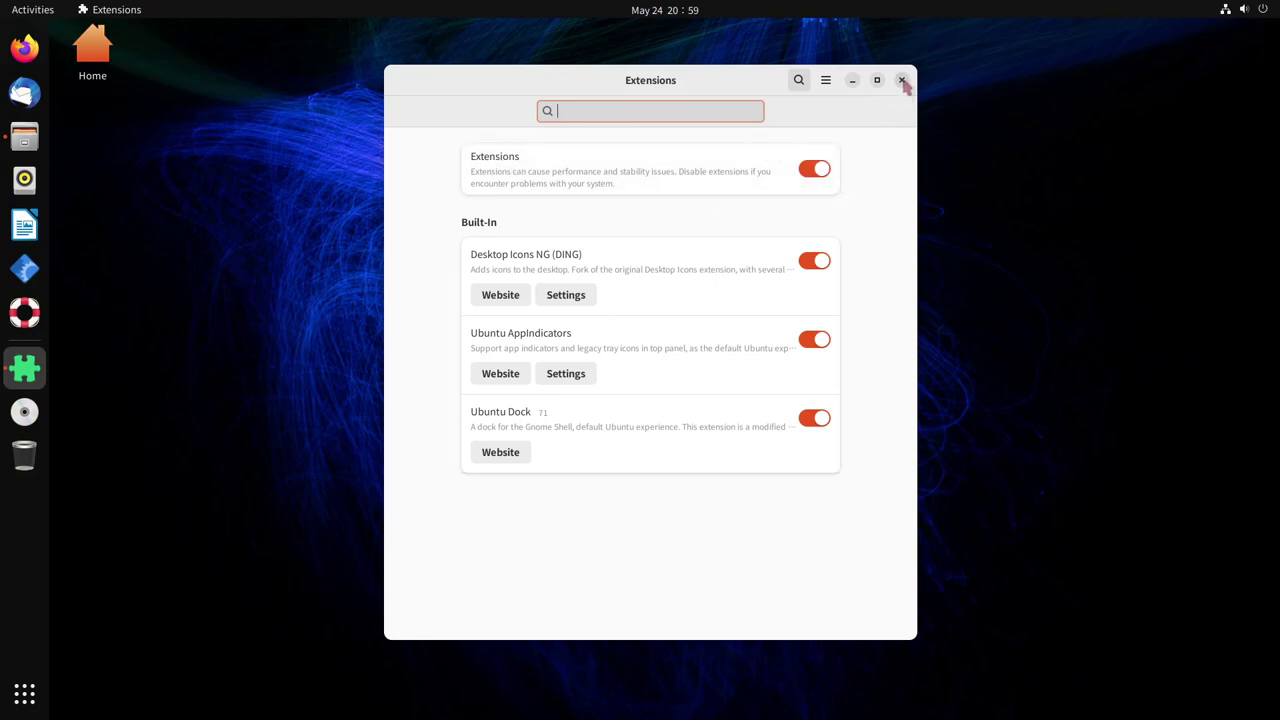
click(901, 80)
Launch Extension Manager from an 'ext' Activities search and dismiss the What's New notice
key(super)
text(ext)
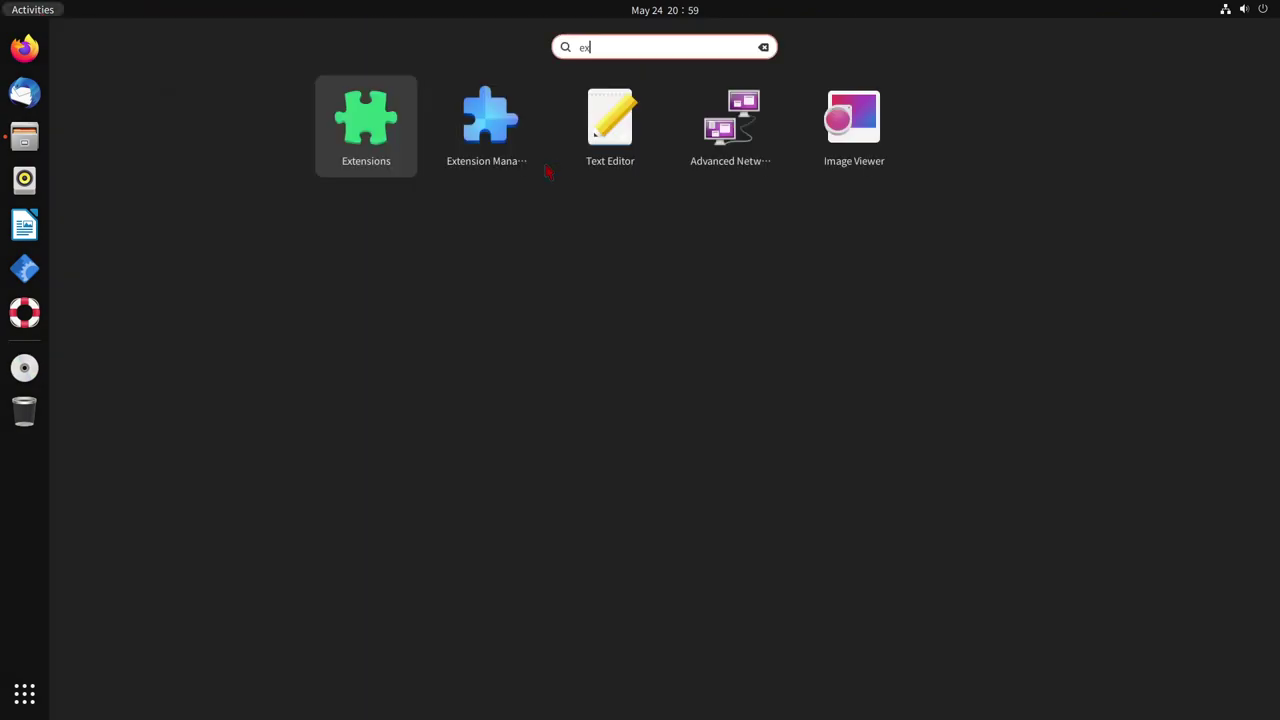
click(662, 120)
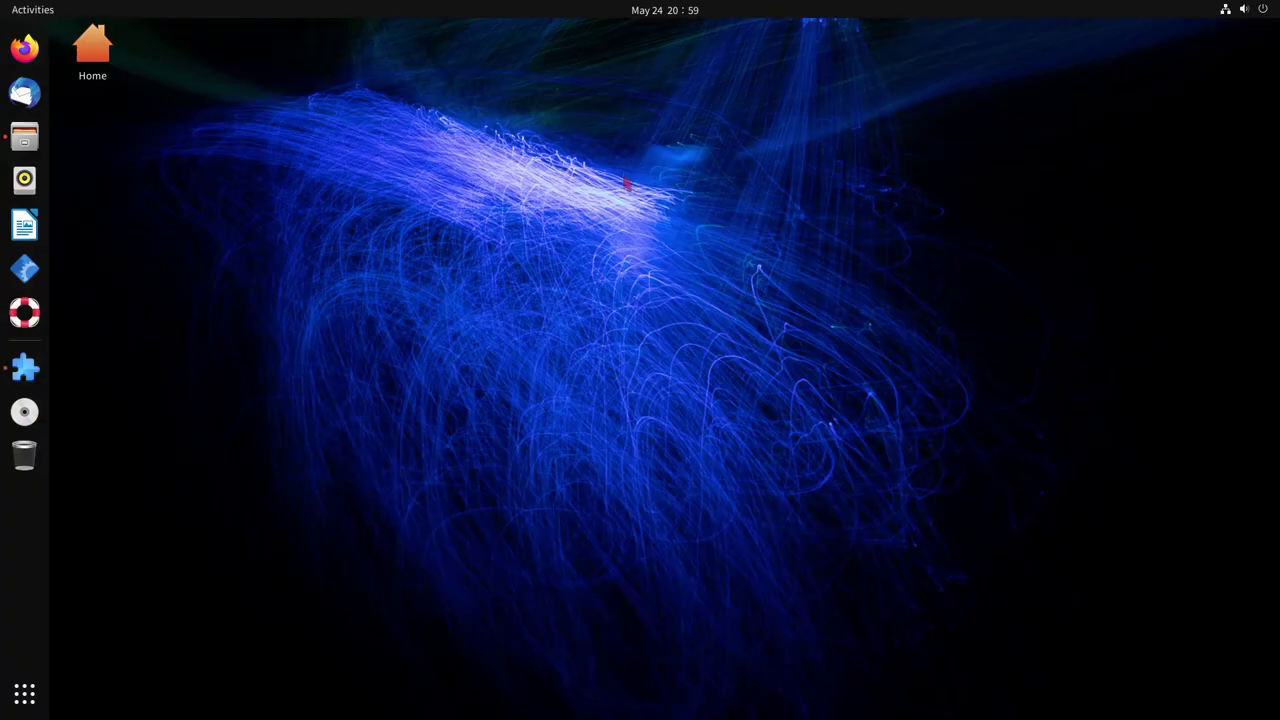
click(745, 424)
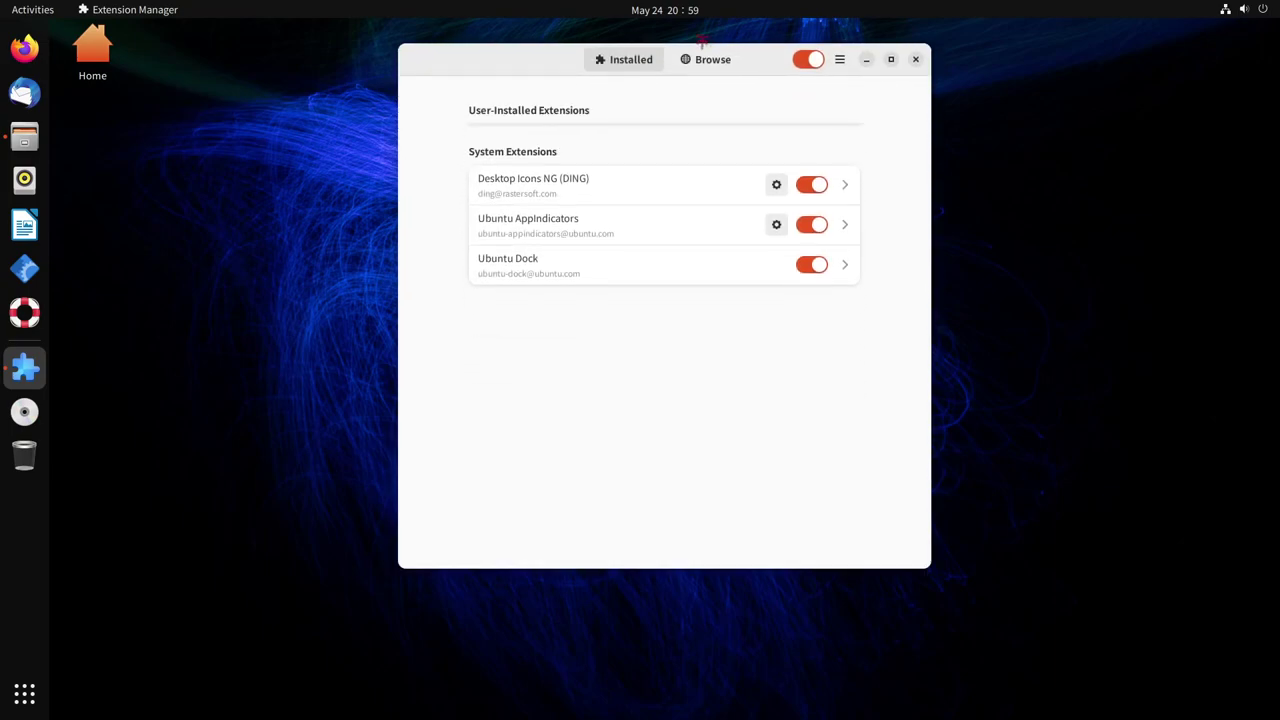
Enlarge and reposition the Extension Manager window, then show the Browse page
drag(929, 565, 1081, 665)
drag(845, 58, 788, 48)
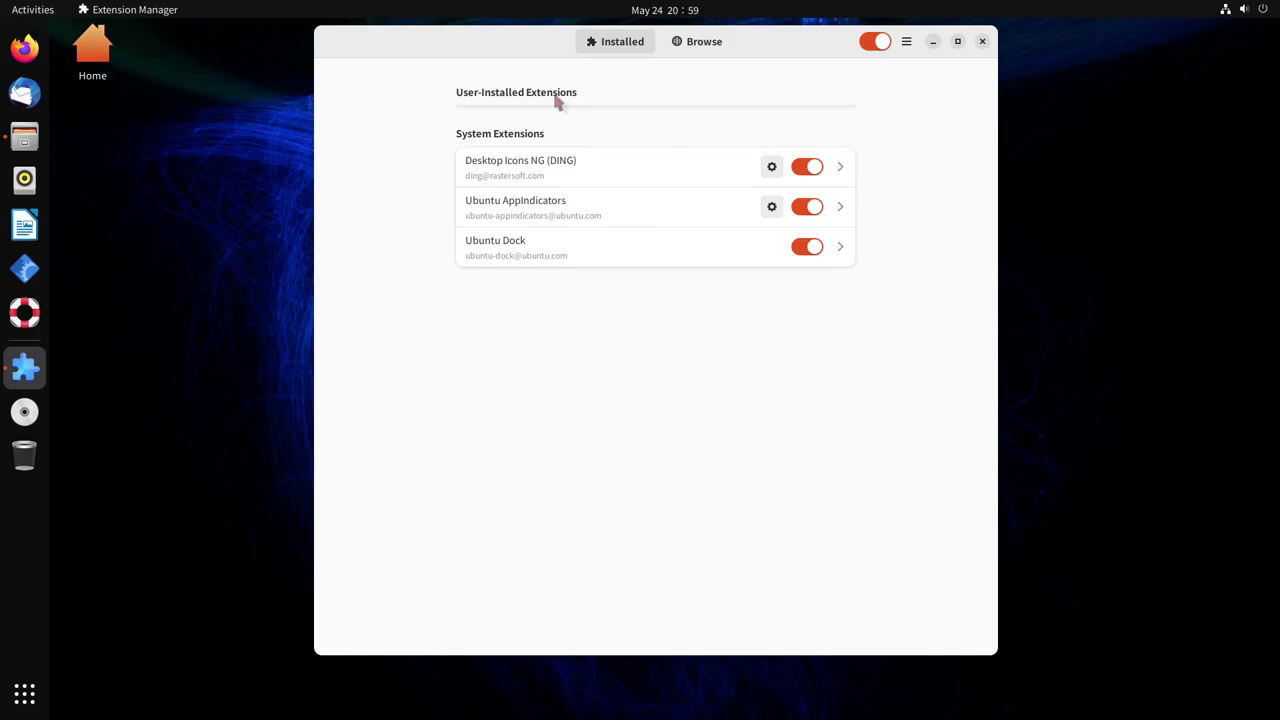
click(706, 44)
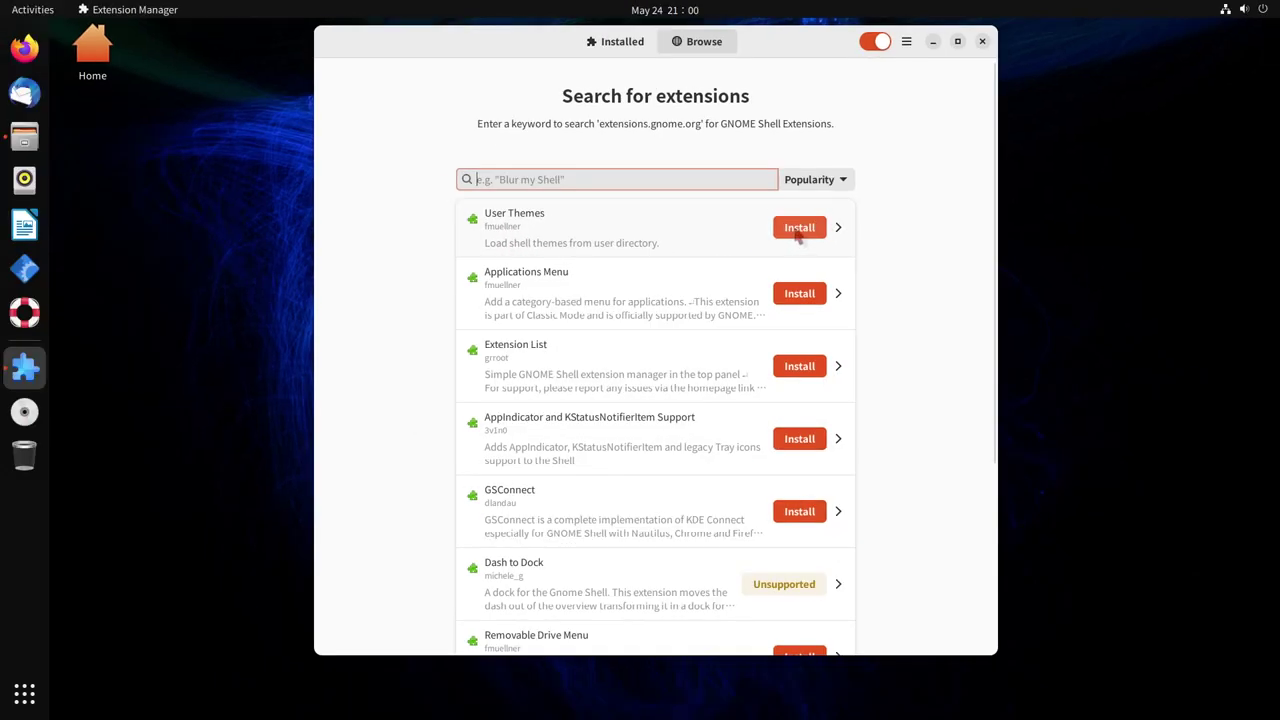
Install the User Themes extension from the Browse list and scroll through the results
click(786, 242)
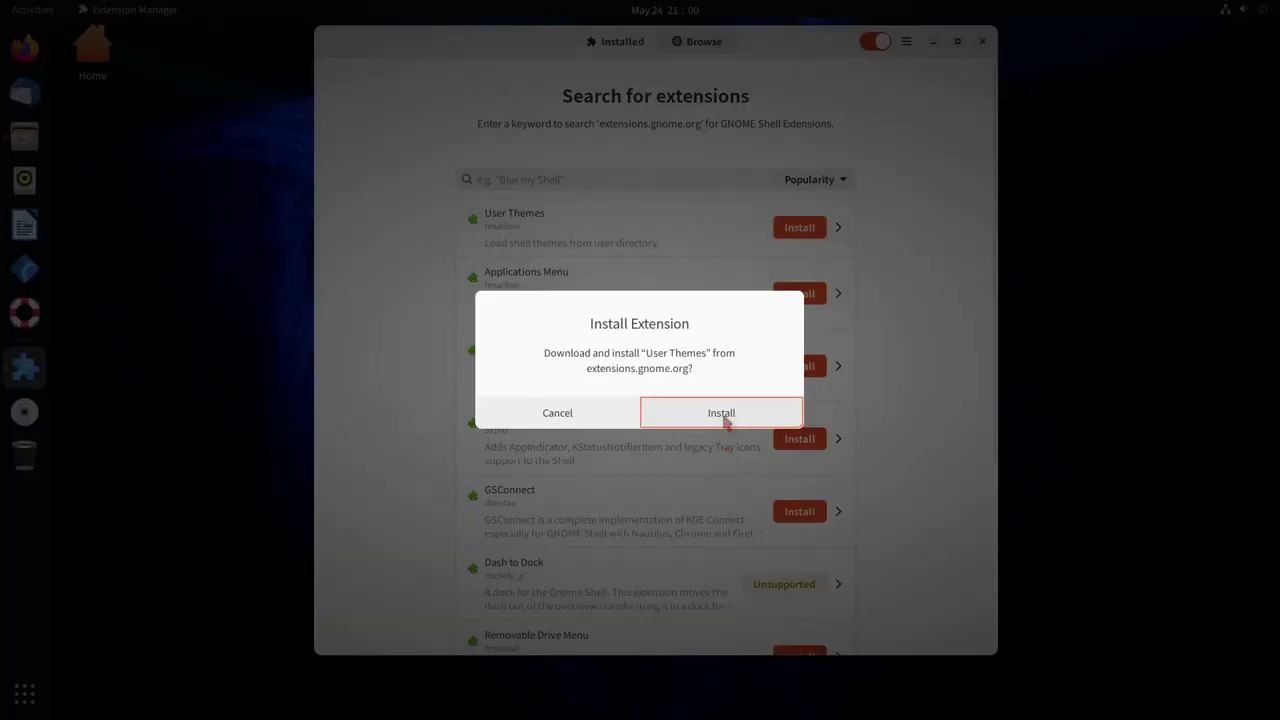
click(724, 415)
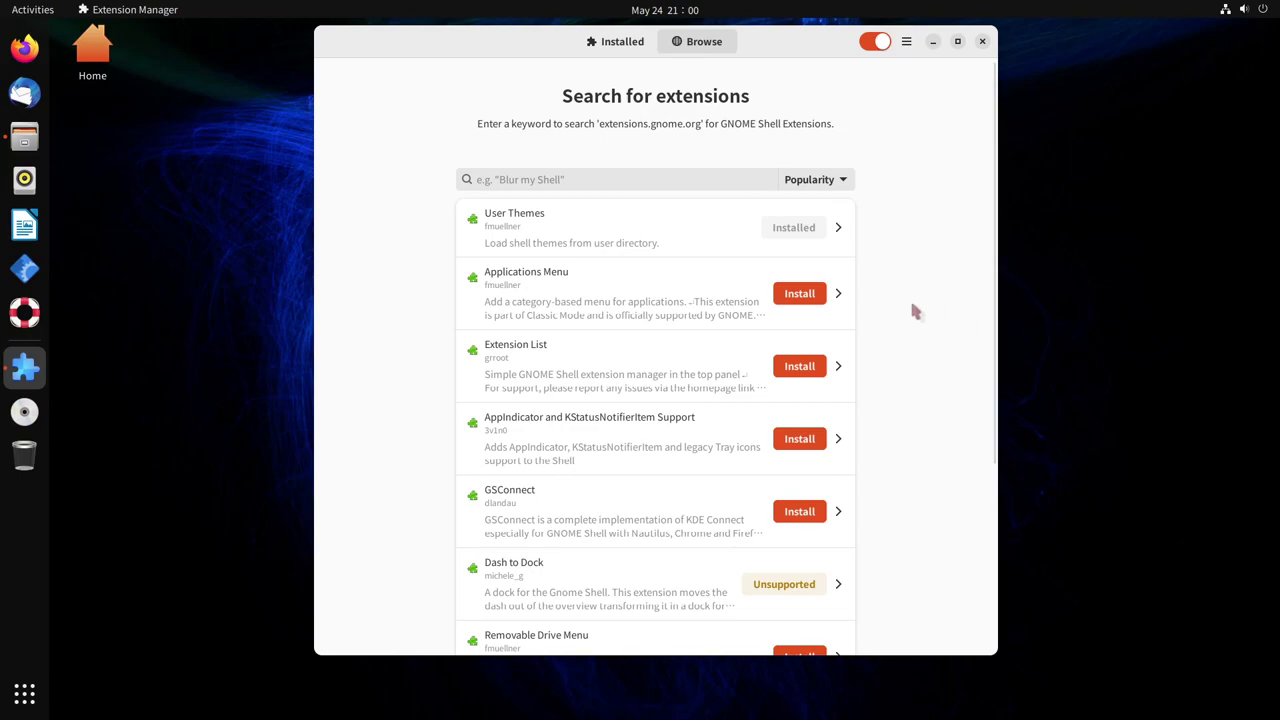
scroll(914, 314, down, 1)
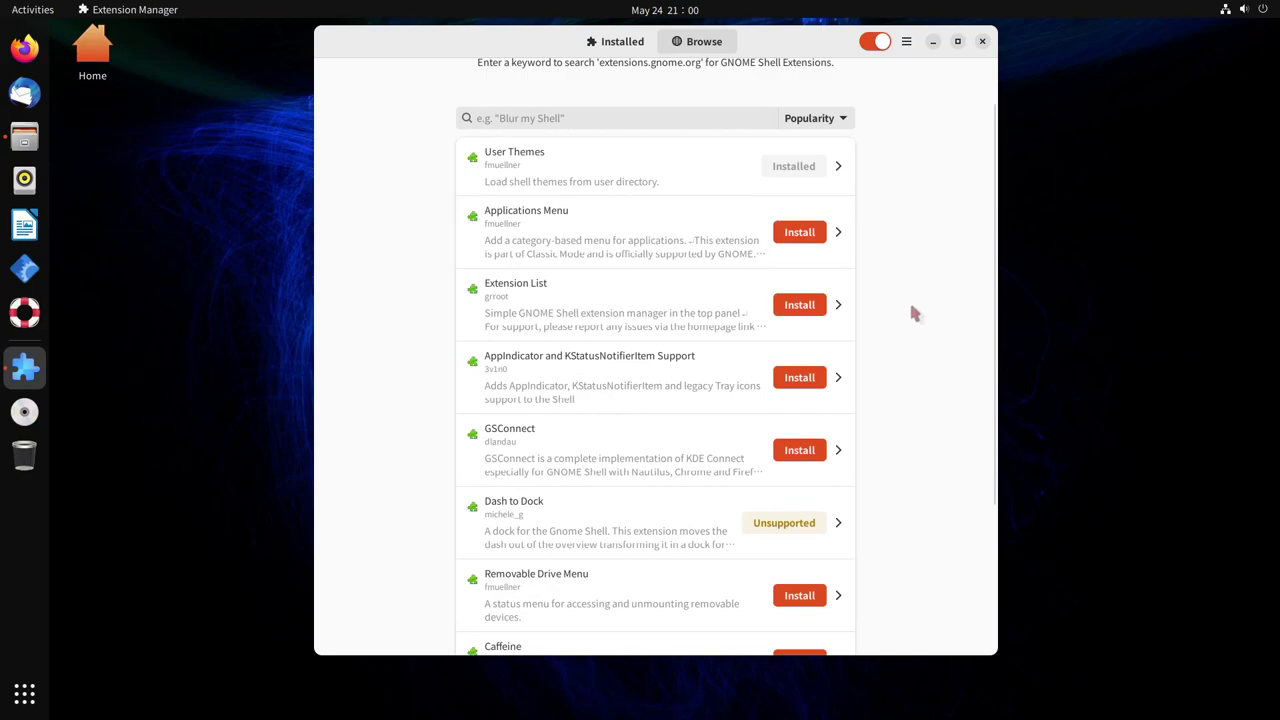
scroll(908, 311, up, 1)
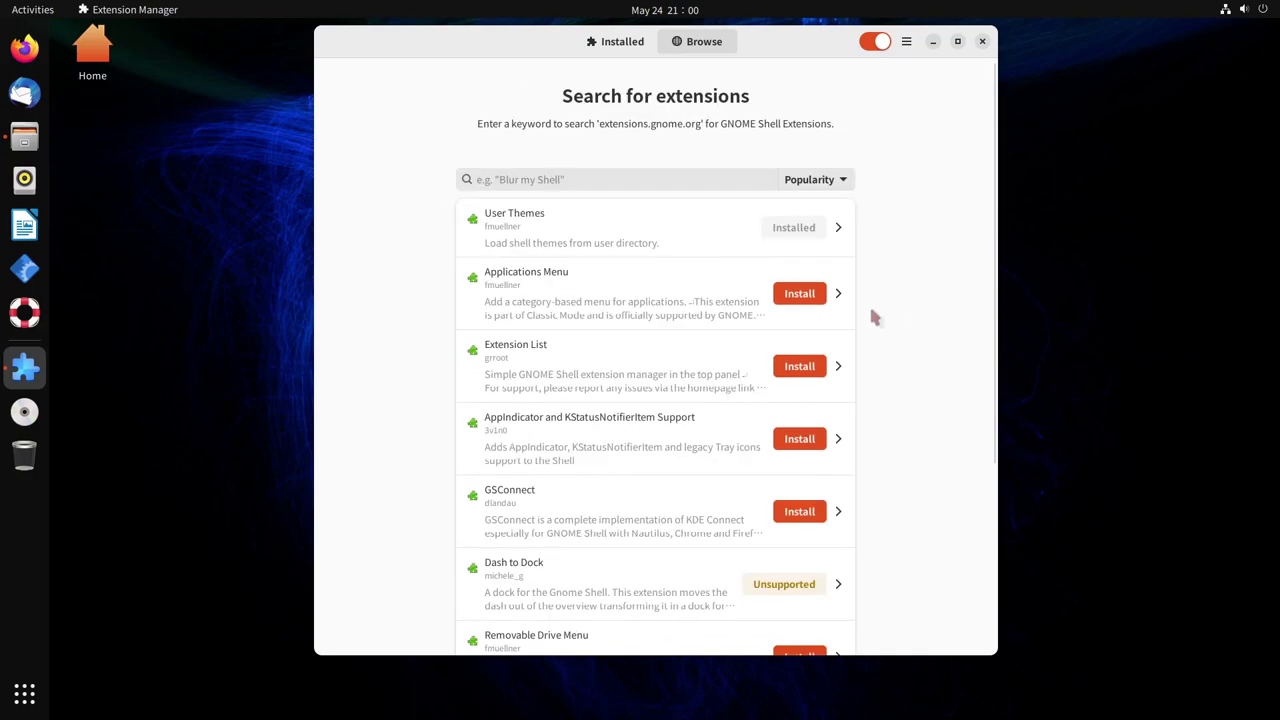
scroll(866, 403, down, 1)
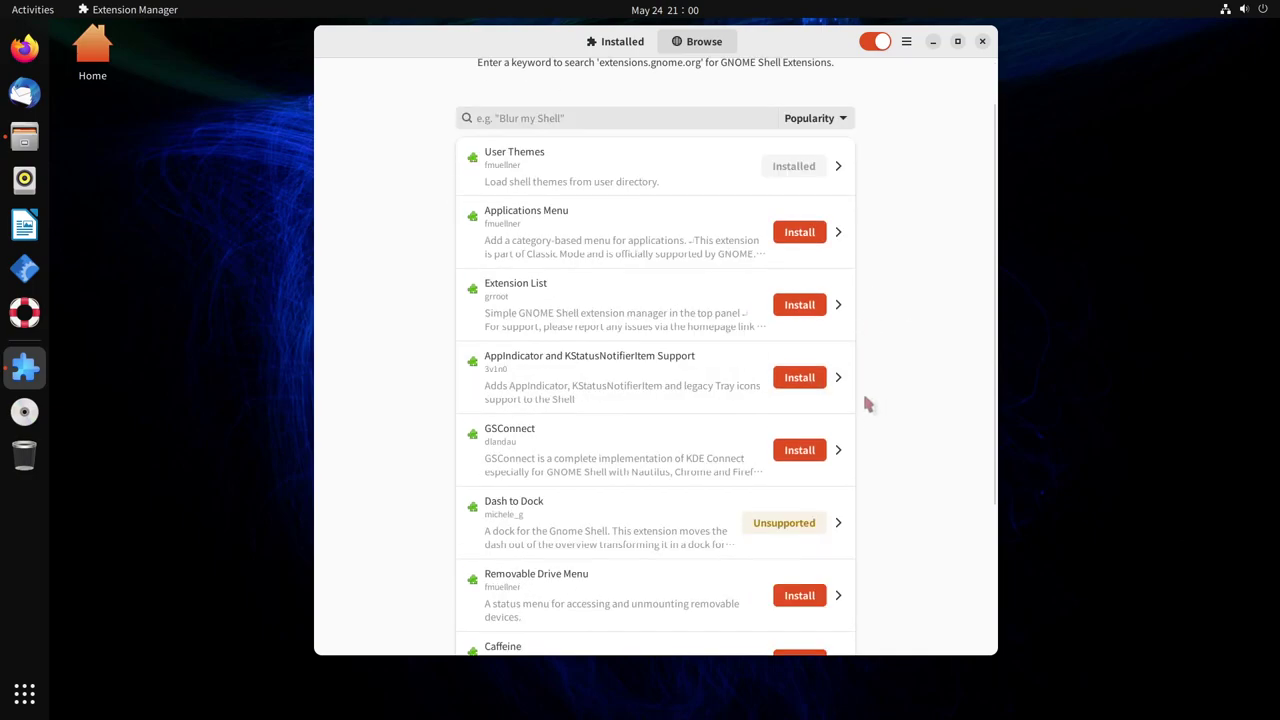
Search extensions for 'blur' and install Blur my Shell
scroll(866, 403, up, 1)
click(597, 185)
text(blur)
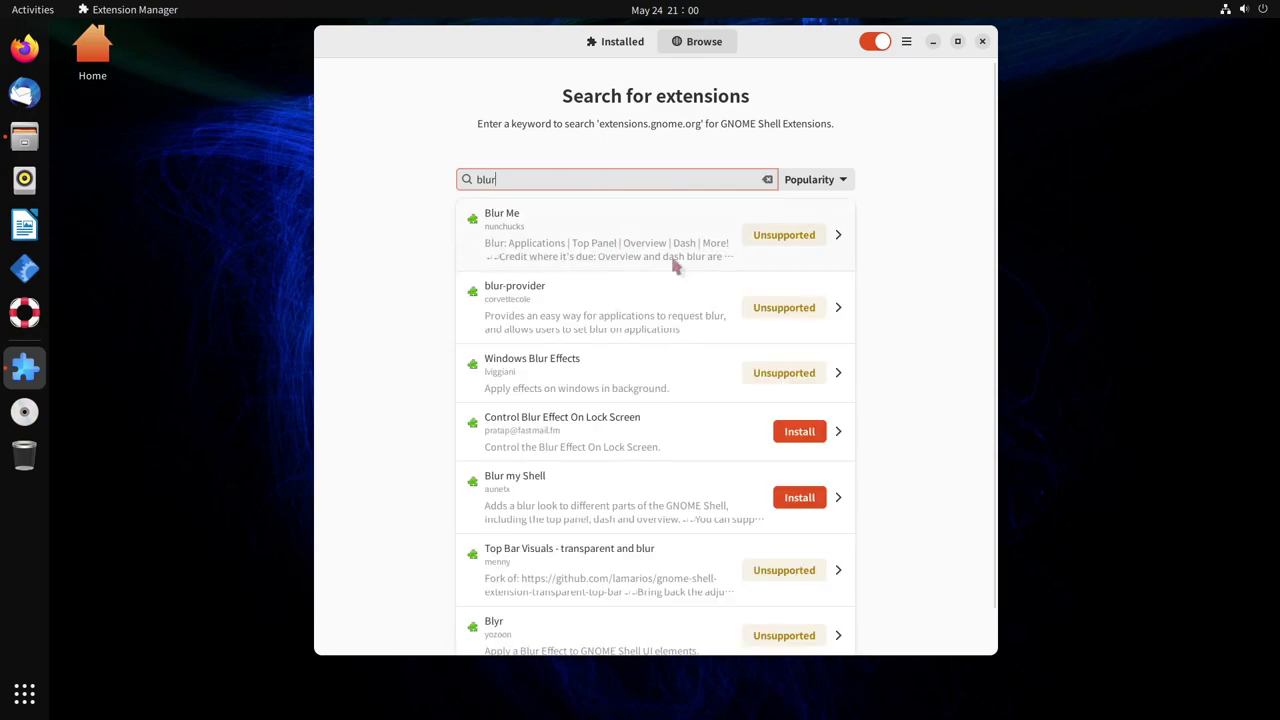
scroll(512, 468, down, 1)
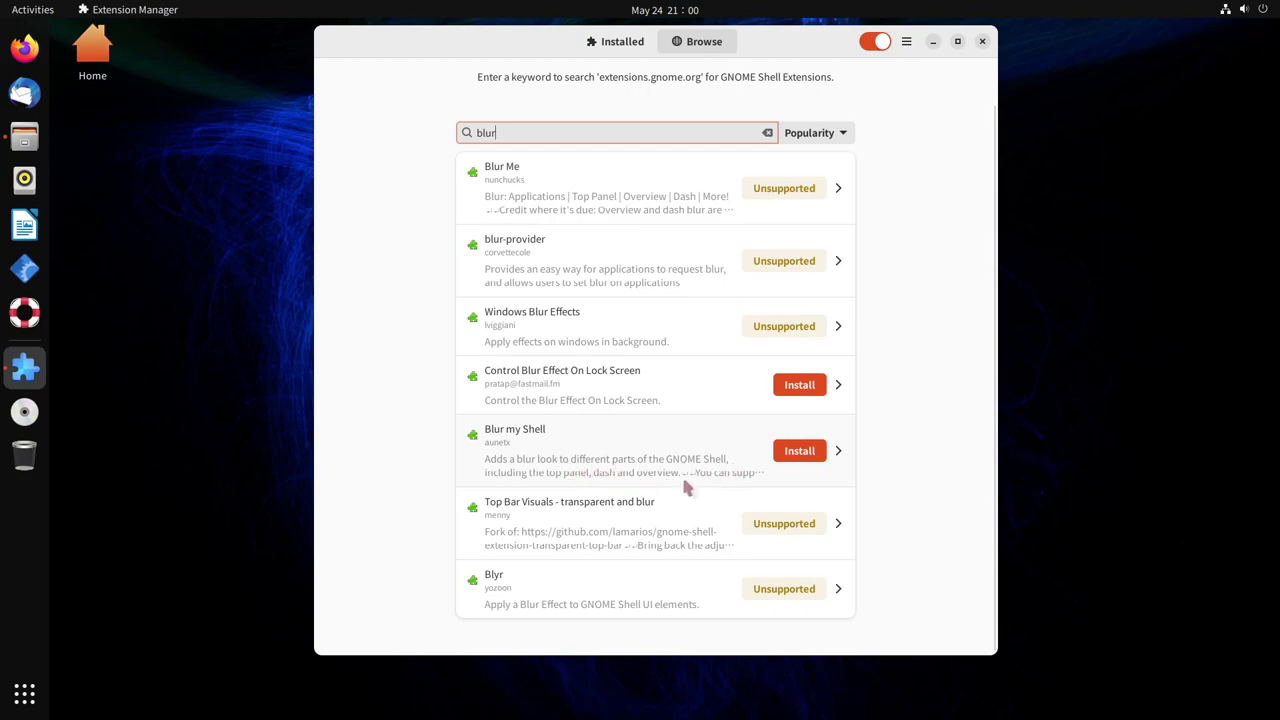
click(808, 451)
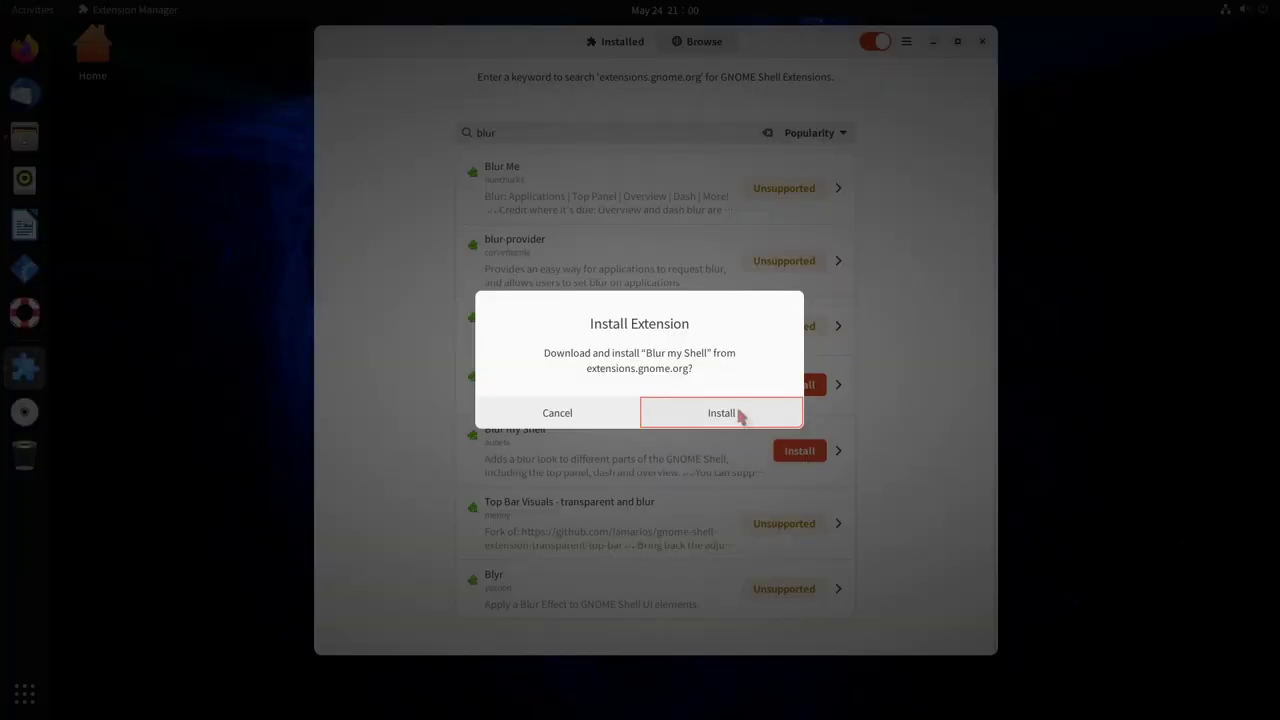
click(736, 419)
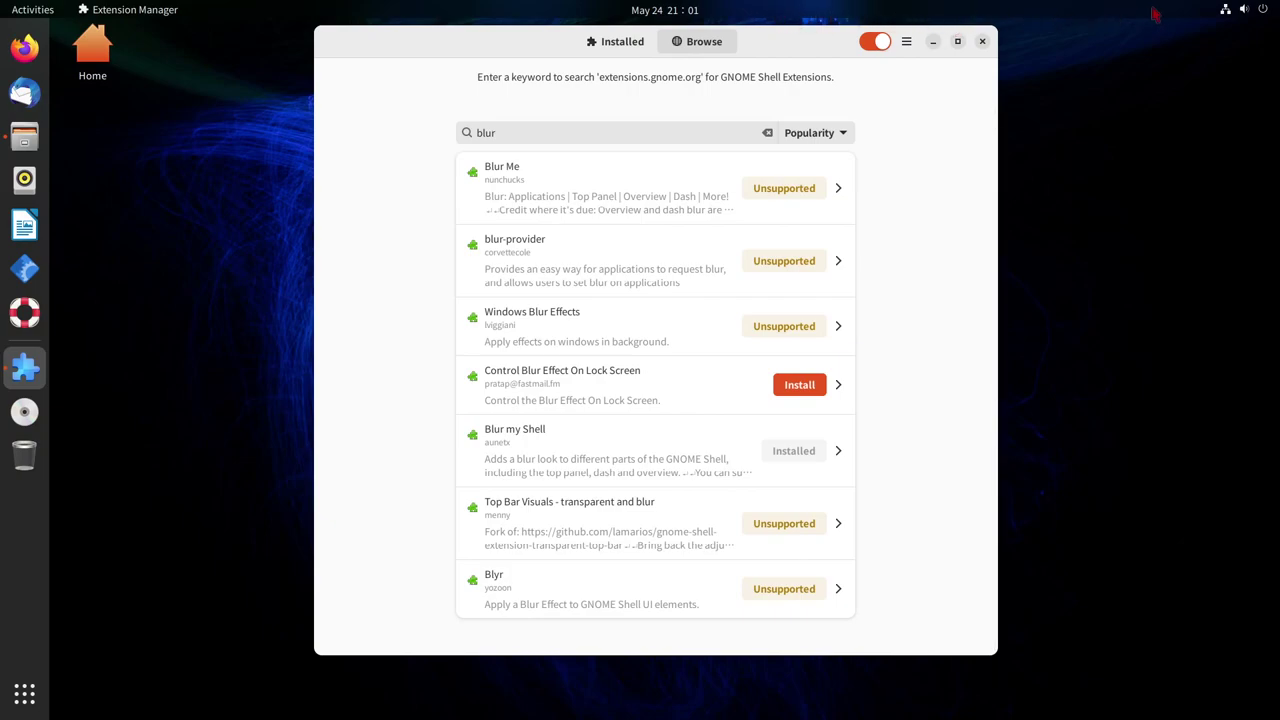
Set the sunset lake photo as wallpaper via Change Background, then launch Firefox and Activities
right_click(1126, 258)
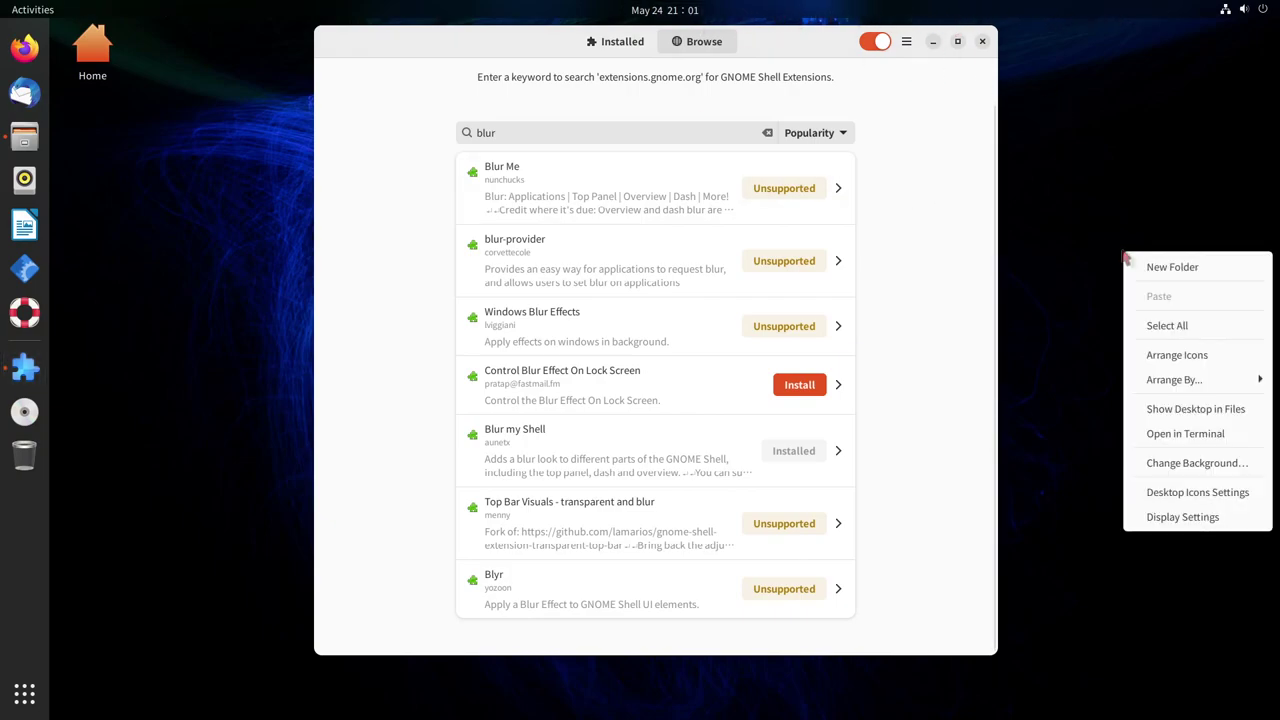
click(1188, 468)
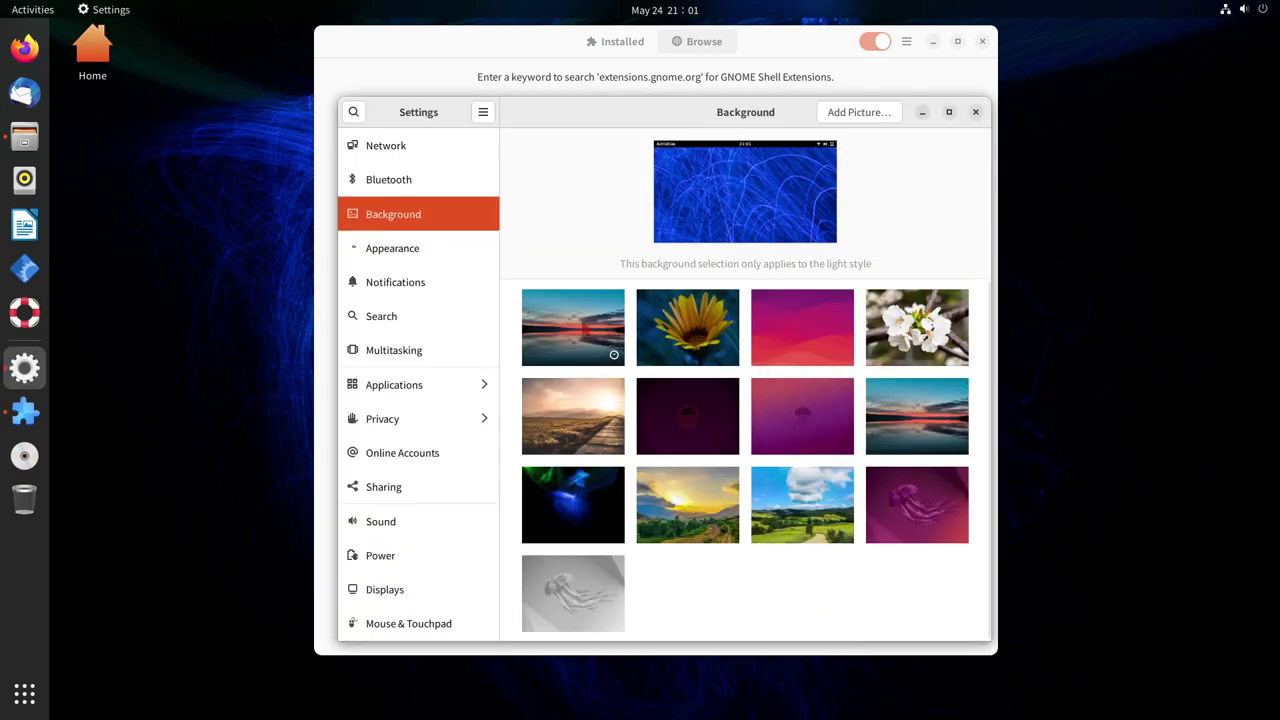
click(561, 321)
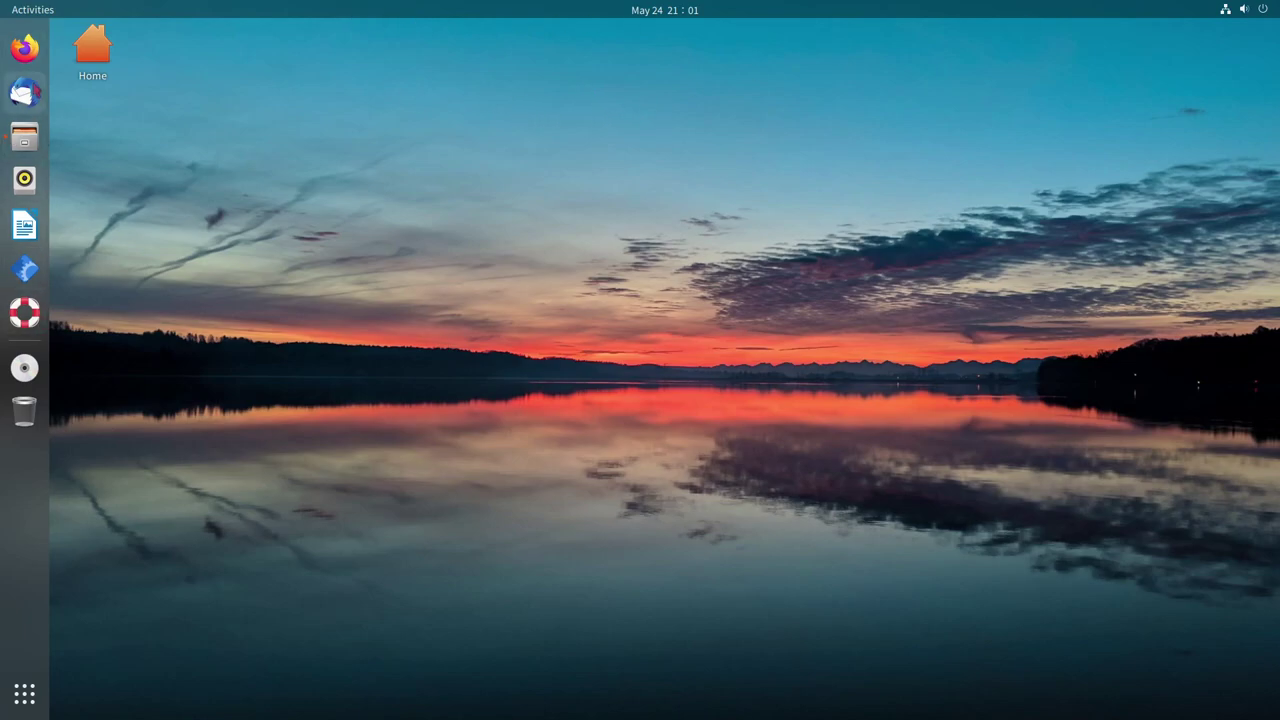
click(25, 48)
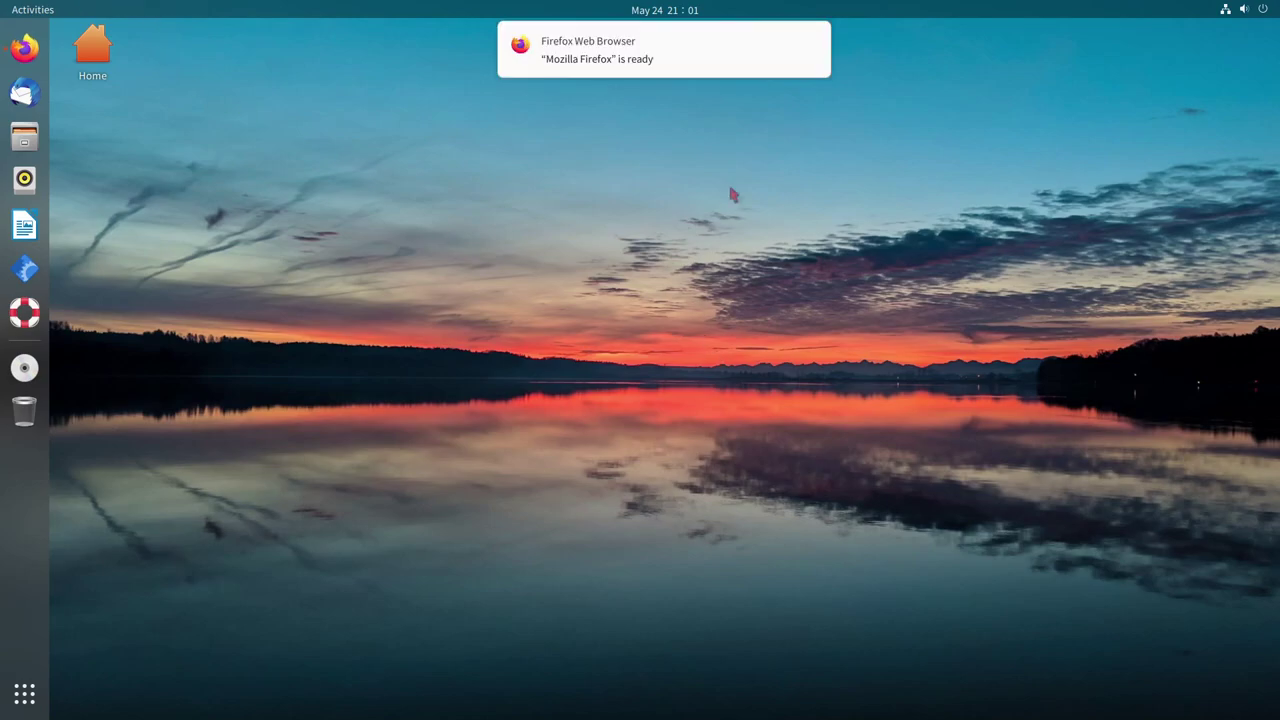
click(33, 9)
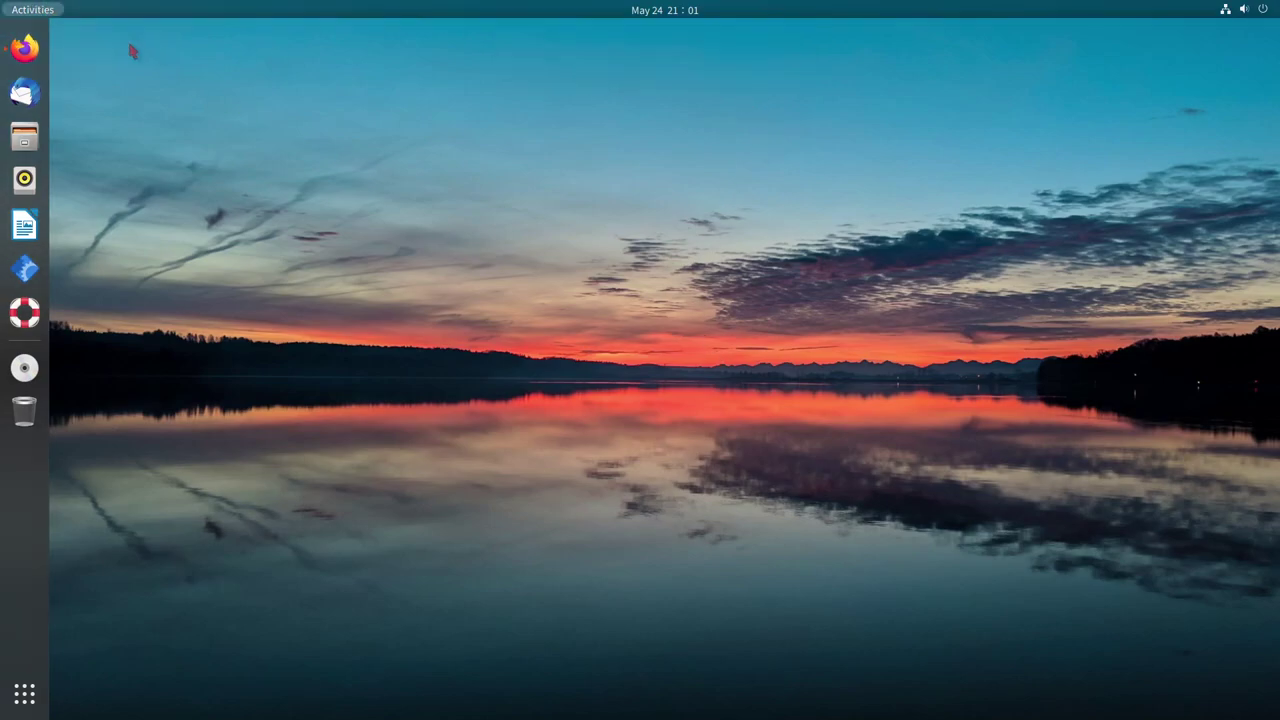
Launch Extension Manager from the overview search, close Firefox and make Extension Manager taller
text(e)
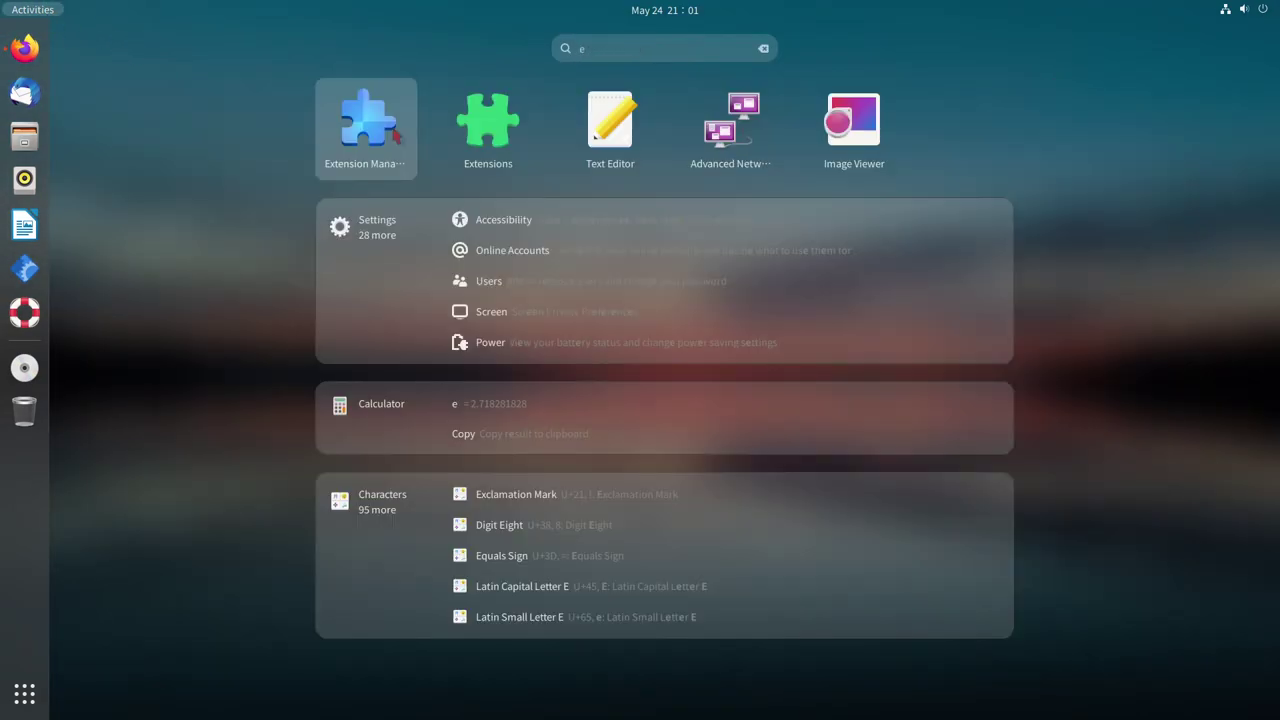
key(Escape)
key(Escape)
click(892, 34)
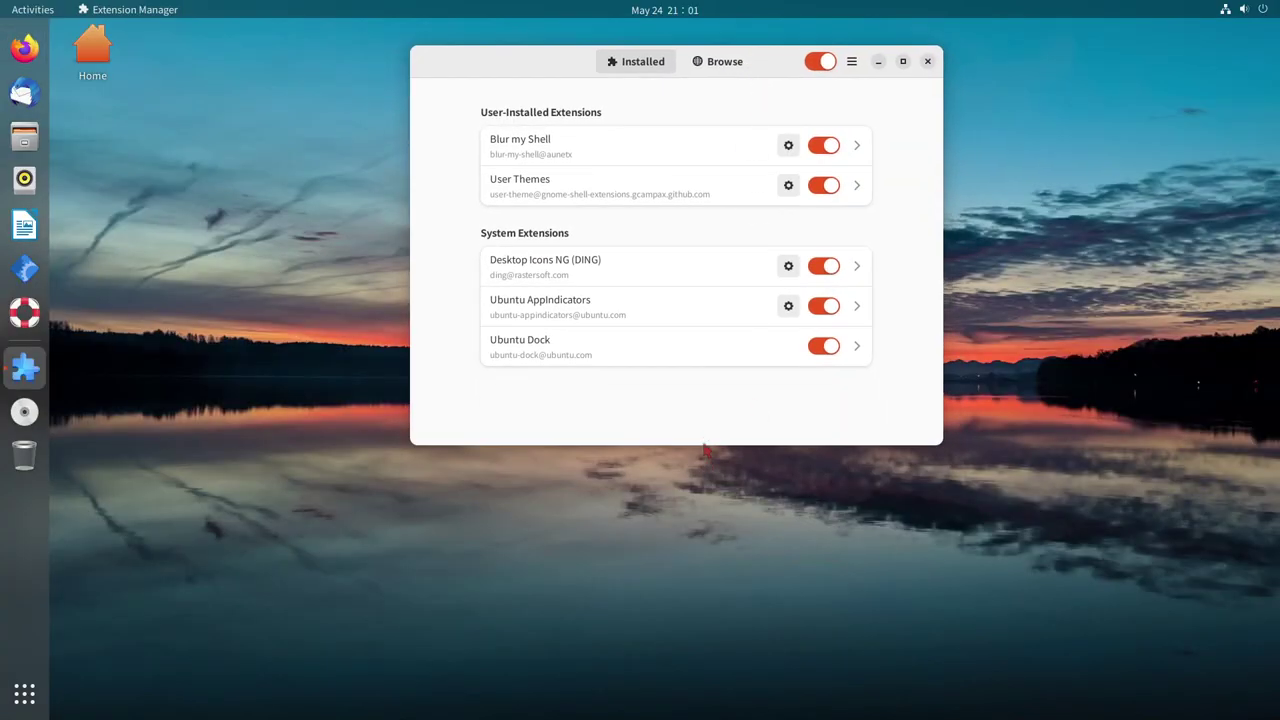
drag(704, 462, 700, 622)
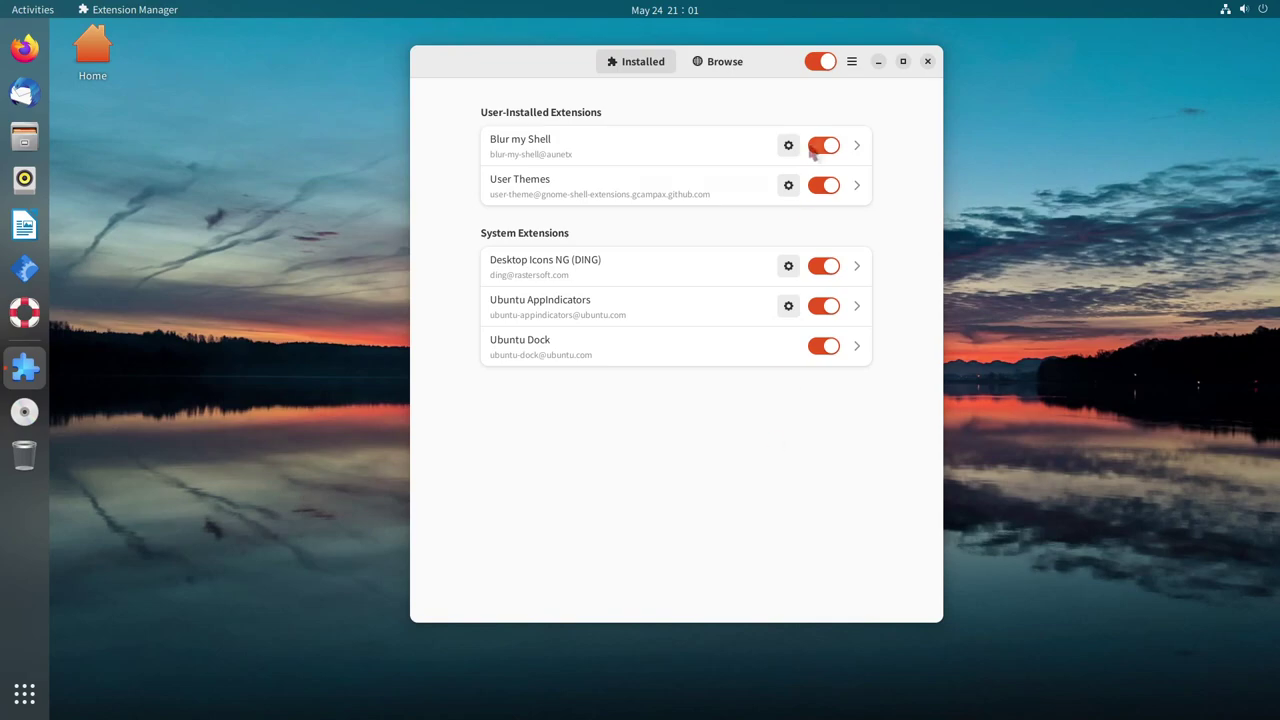
Switch all user extensions off and back on with the header master switch
click(822, 62)
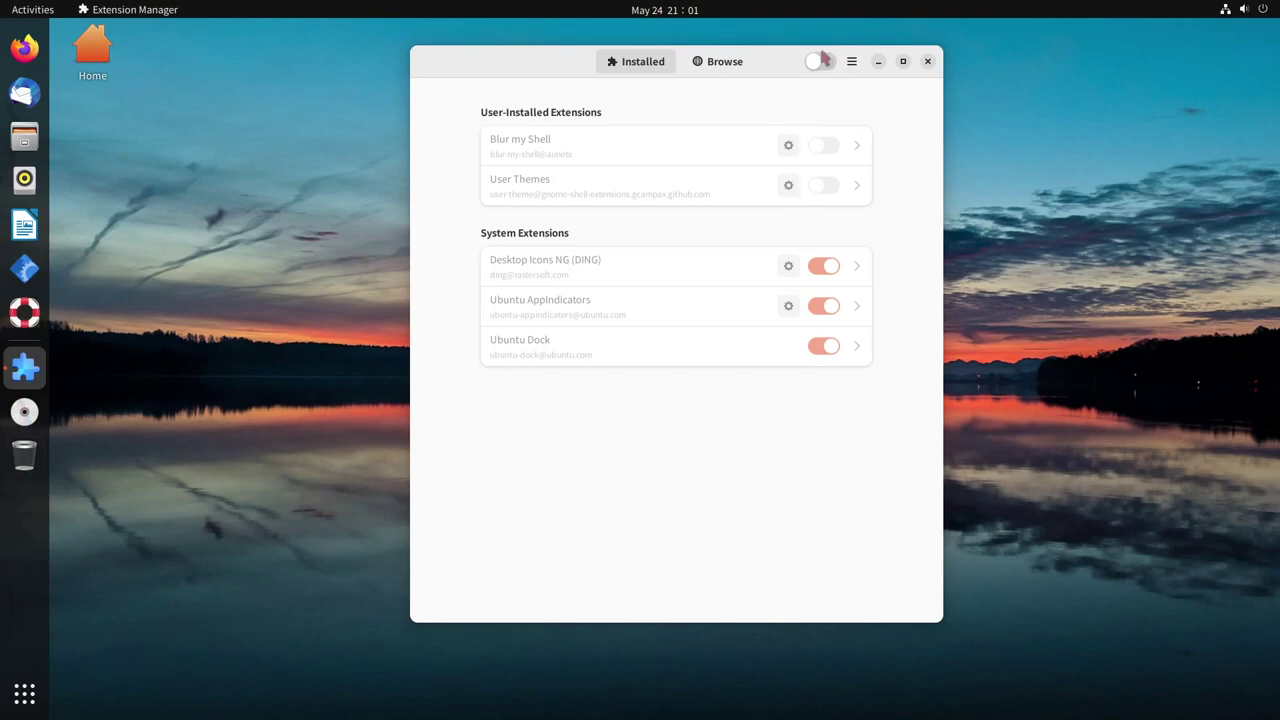
drag(414, 100, 388, 100)
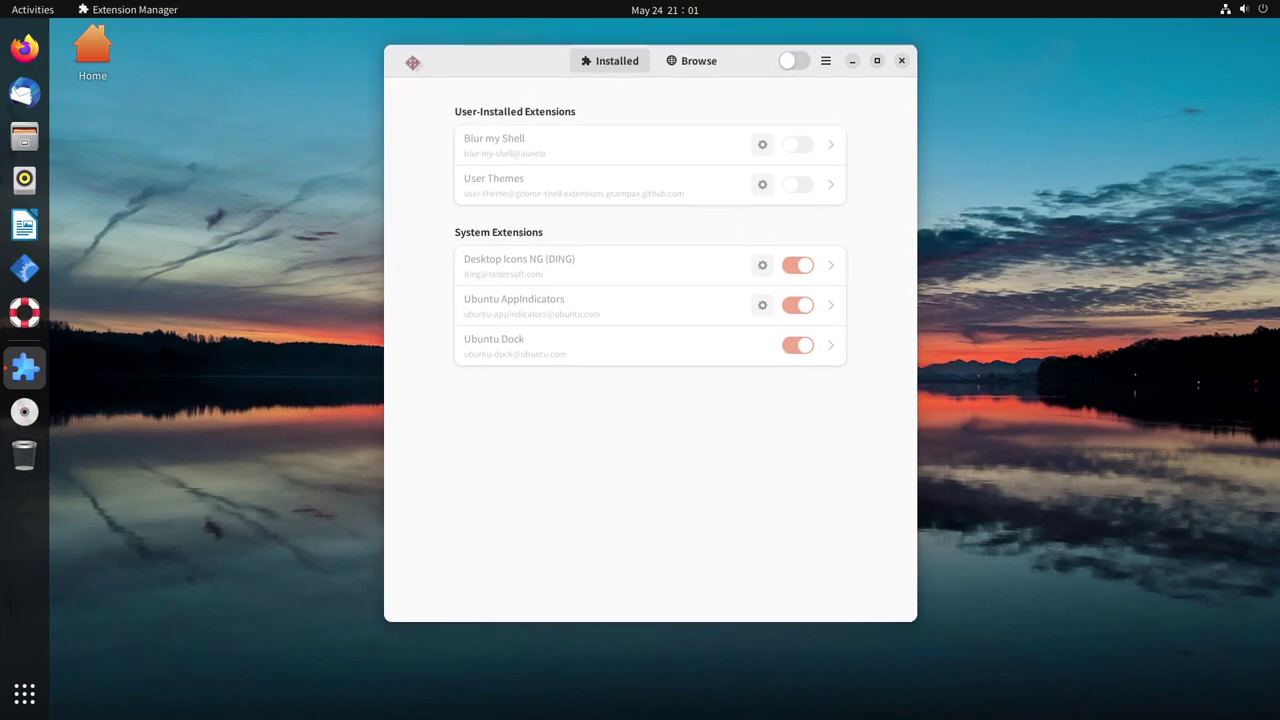
click(791, 63)
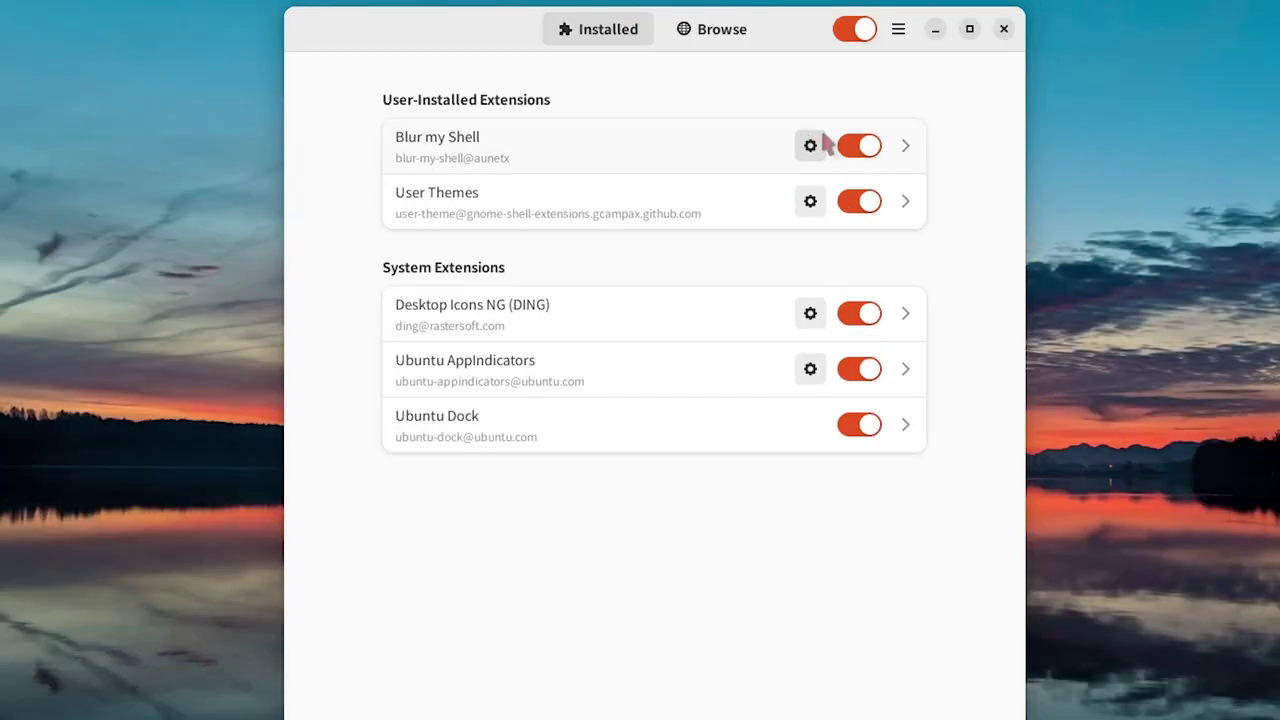
Lower Blur my Shell's Sigma blur intensity to 25 in its preferences
click(810, 146)
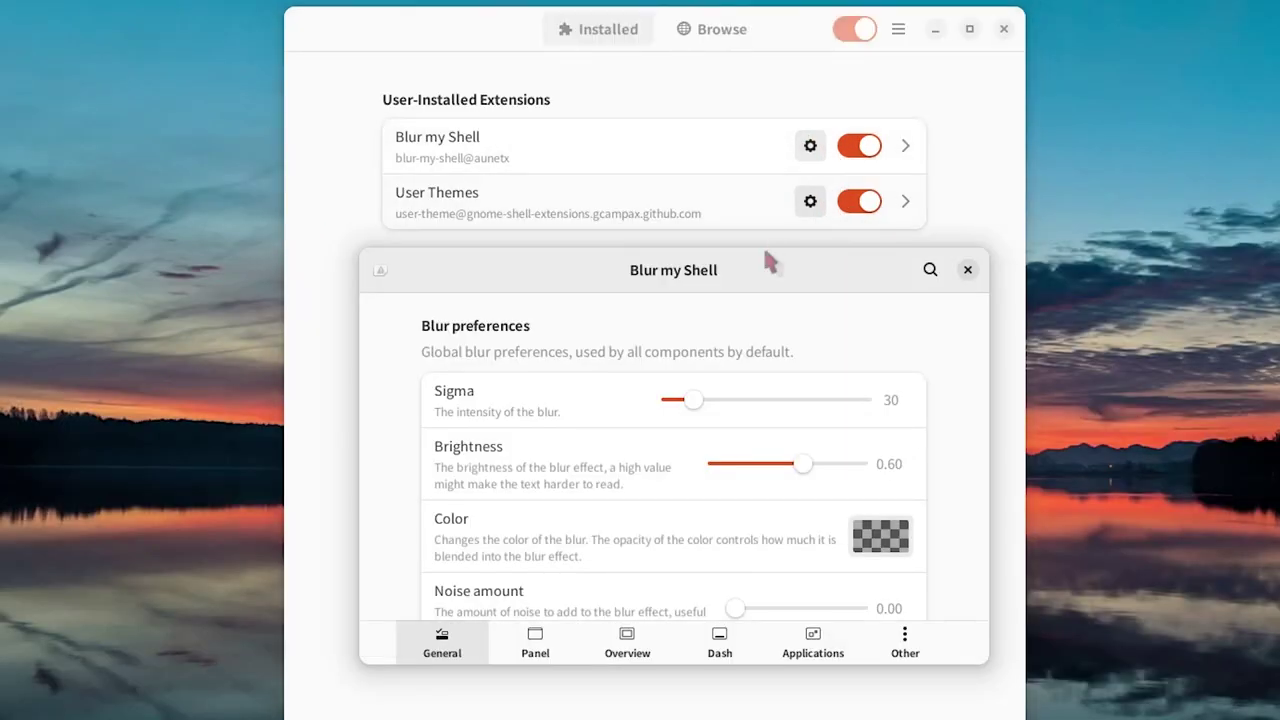
drag(771, 397, 685, 402)
mouse_move(668, 147)
mouse_down()
mouse_move(714, 140)
mouse_move(664, 143)
mouse_up()
Browse Blur my Shell's Panel, Overview, Dash and Applications blur settings pages
scroll(880, 240, down, 2)
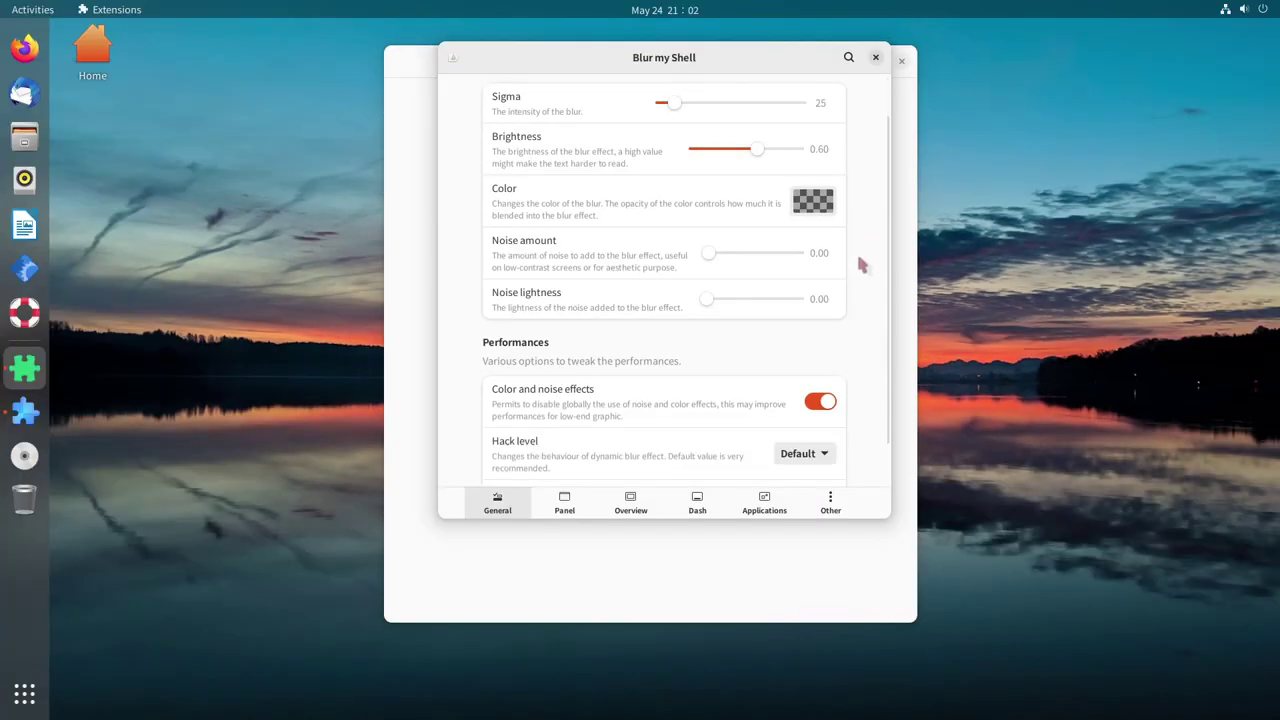
scroll(861, 265, down, 1)
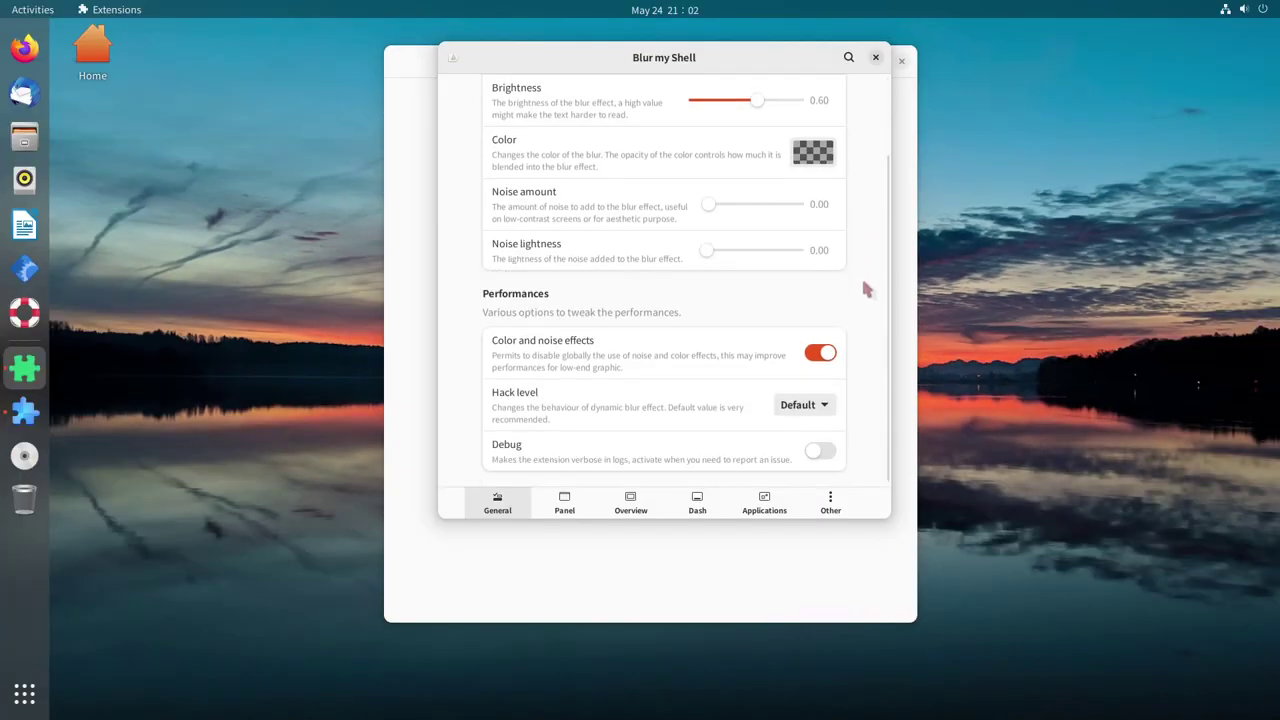
click(564, 508)
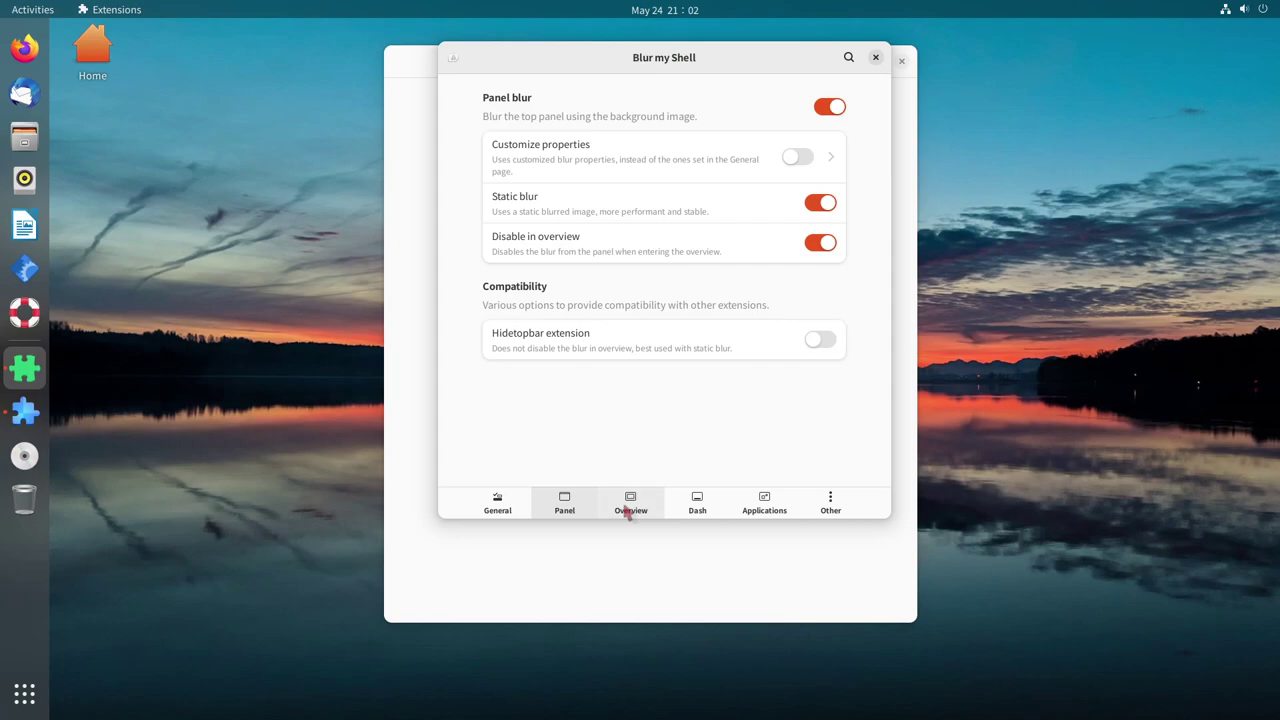
click(629, 508)
click(693, 510)
click(757, 512)
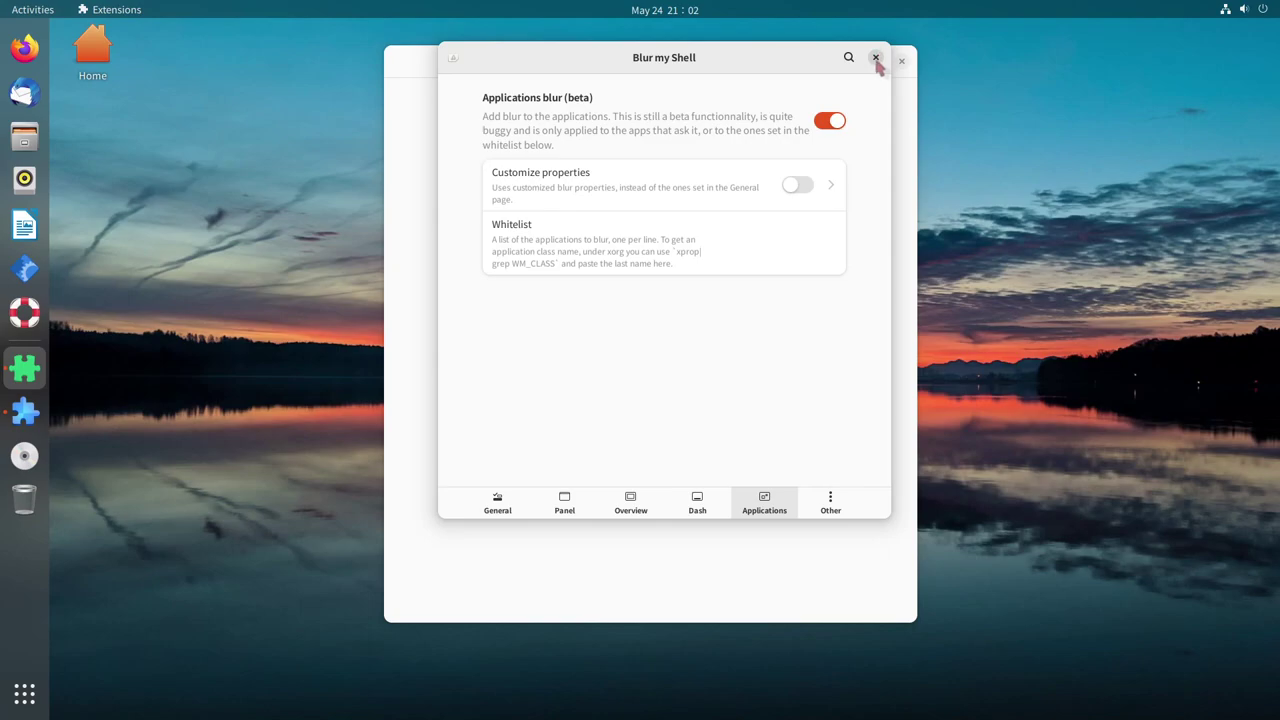
Close Blur my Shell preferences, search 'burn' online and install Burn My Windows
click(876, 58)
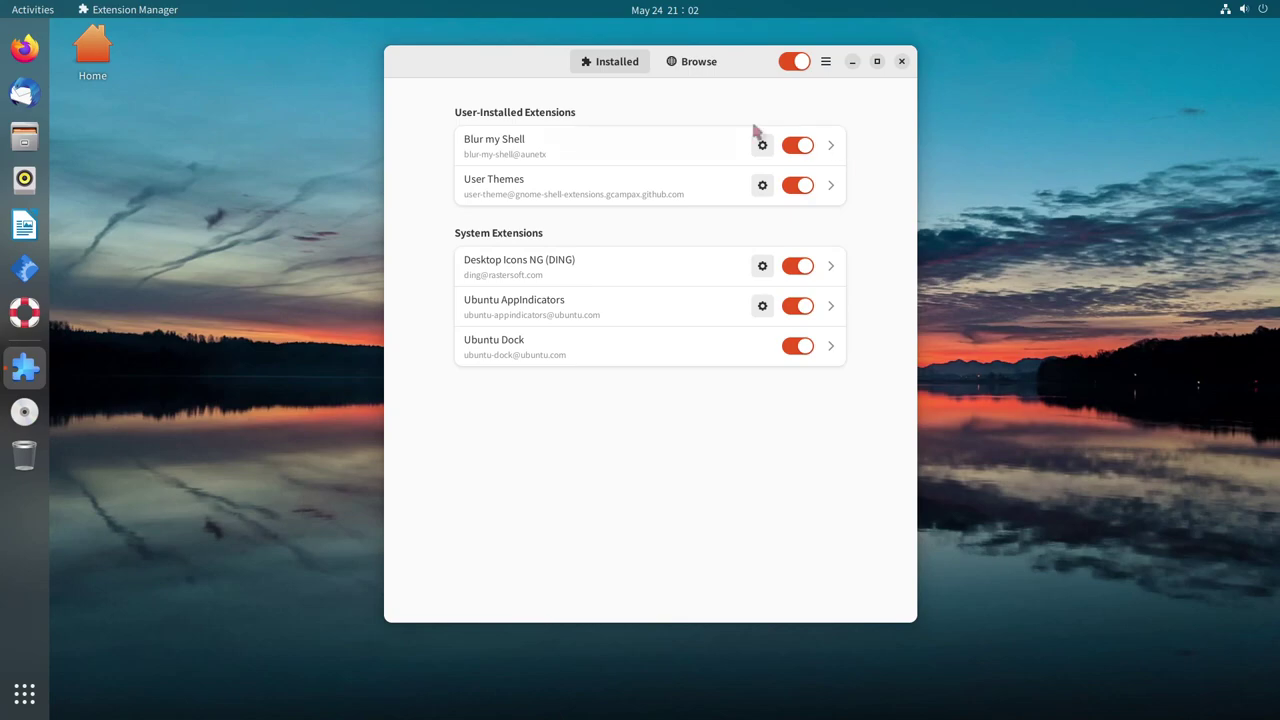
click(707, 66)
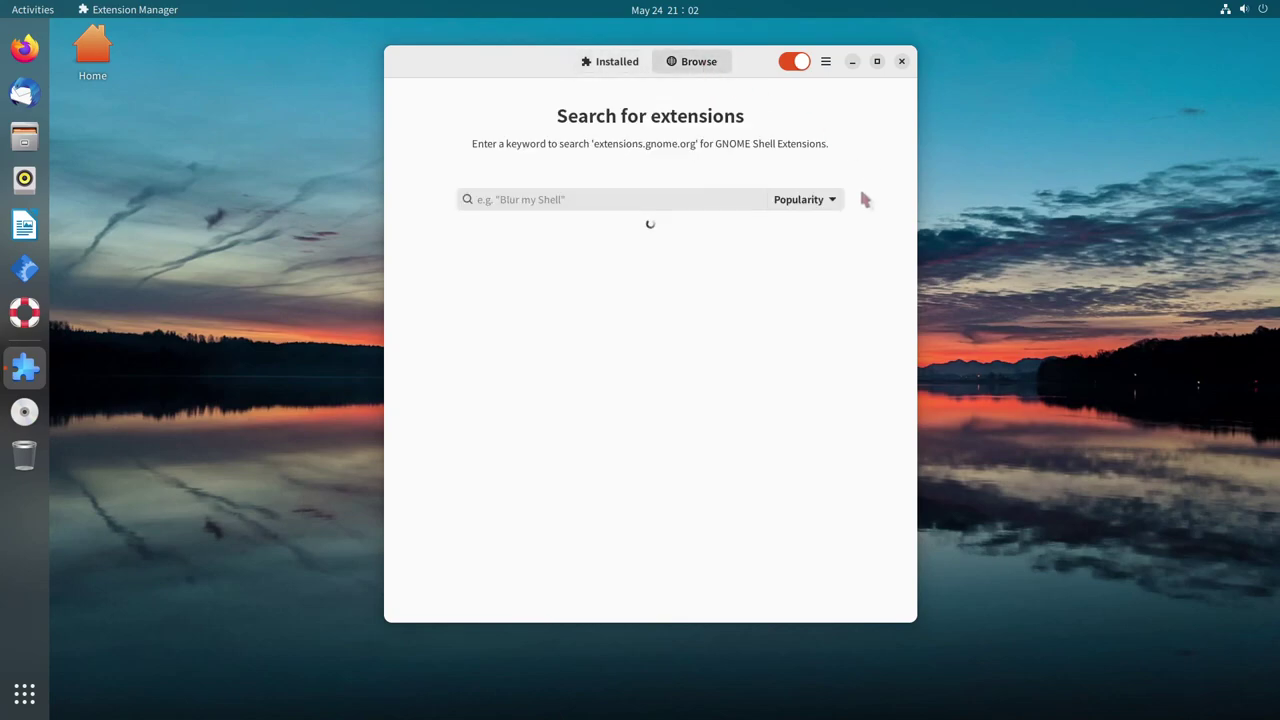
click(712, 197)
text(burn)
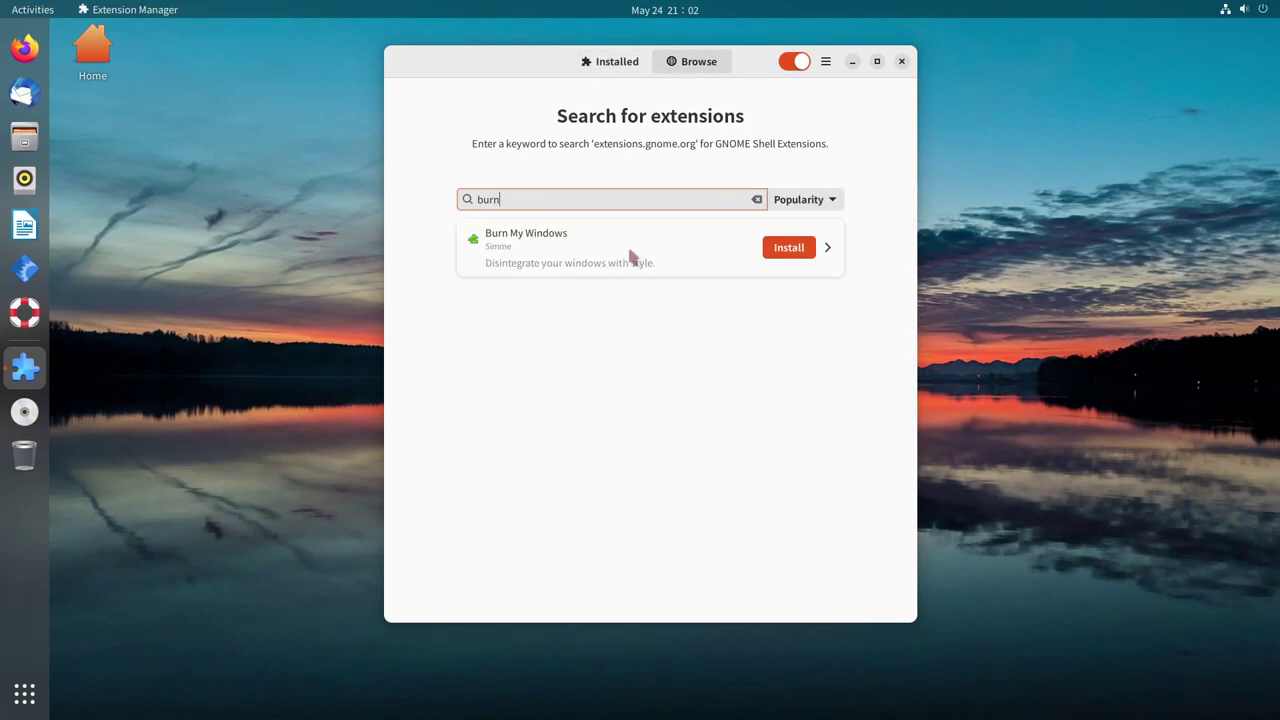
click(777, 247)
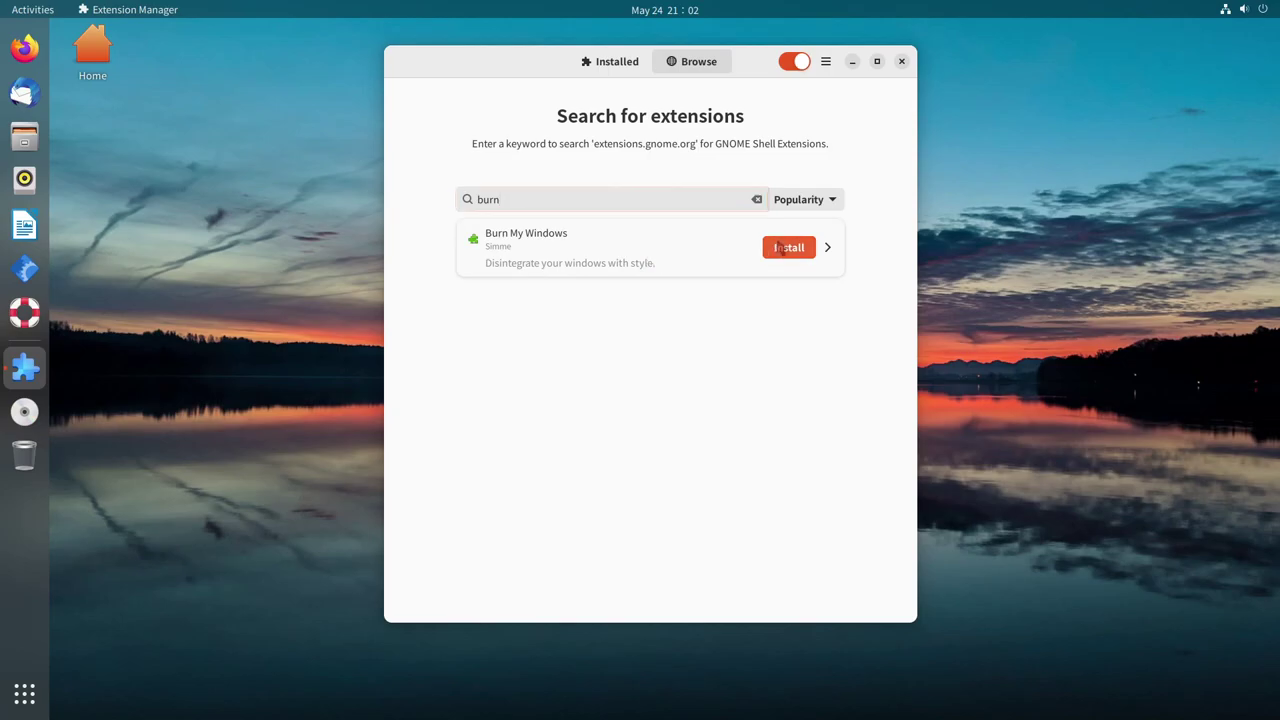
click(689, 418)
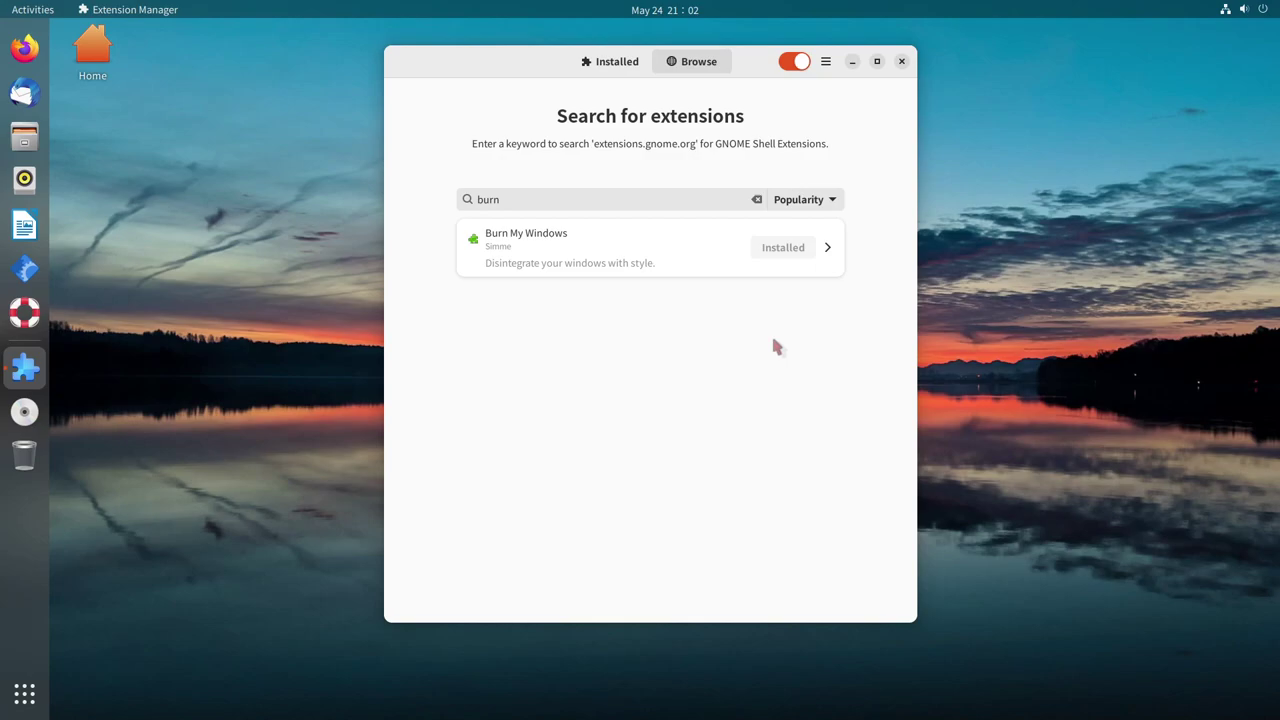
click(617, 62)
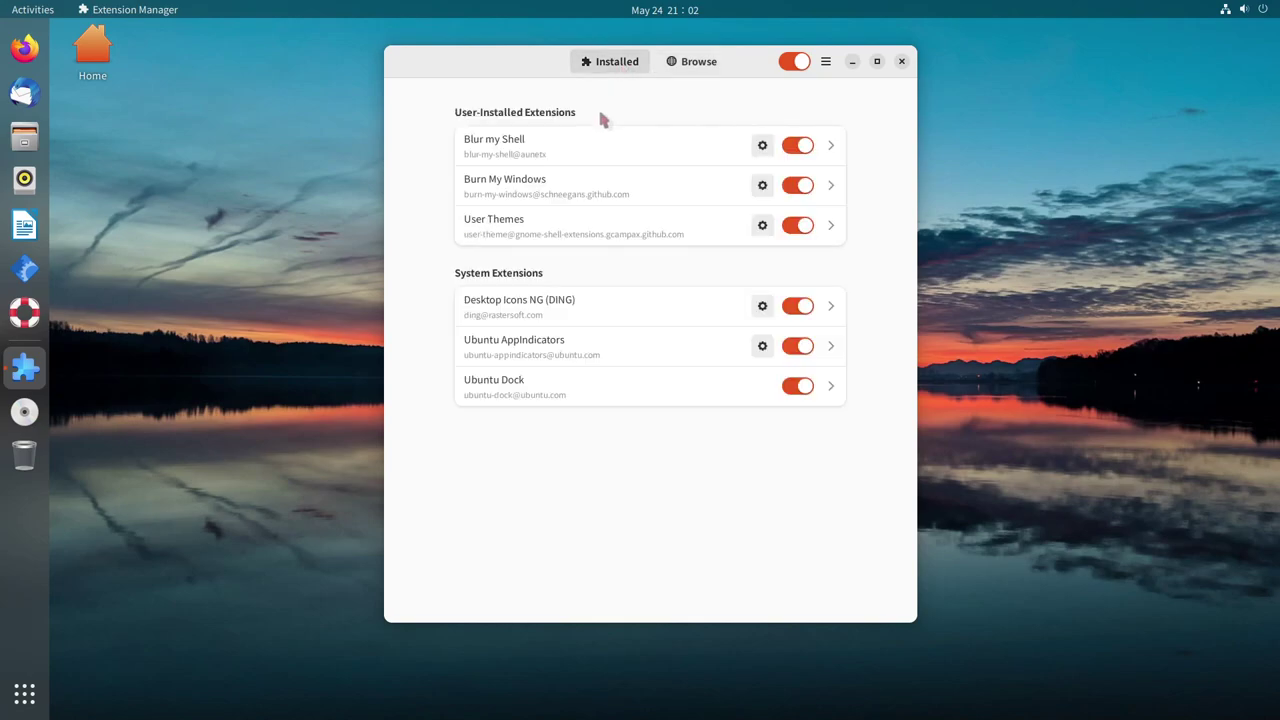
click(765, 187)
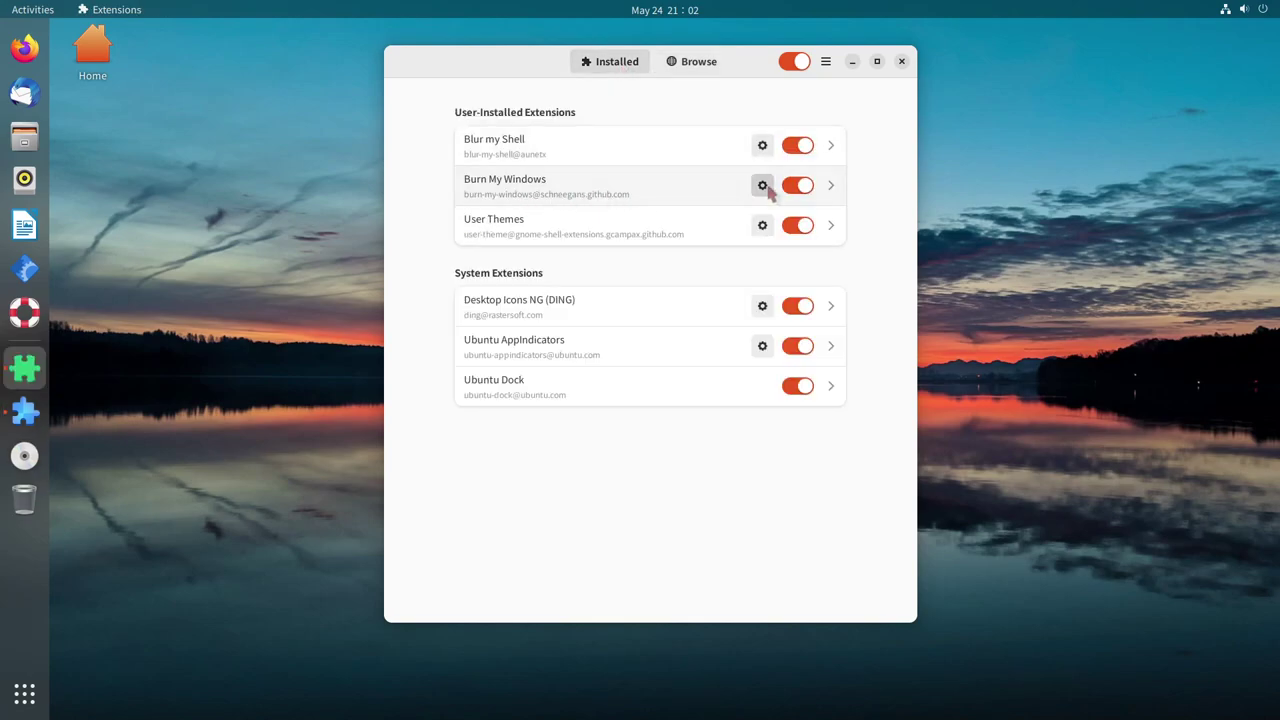
scroll(660, 430, down, 1)
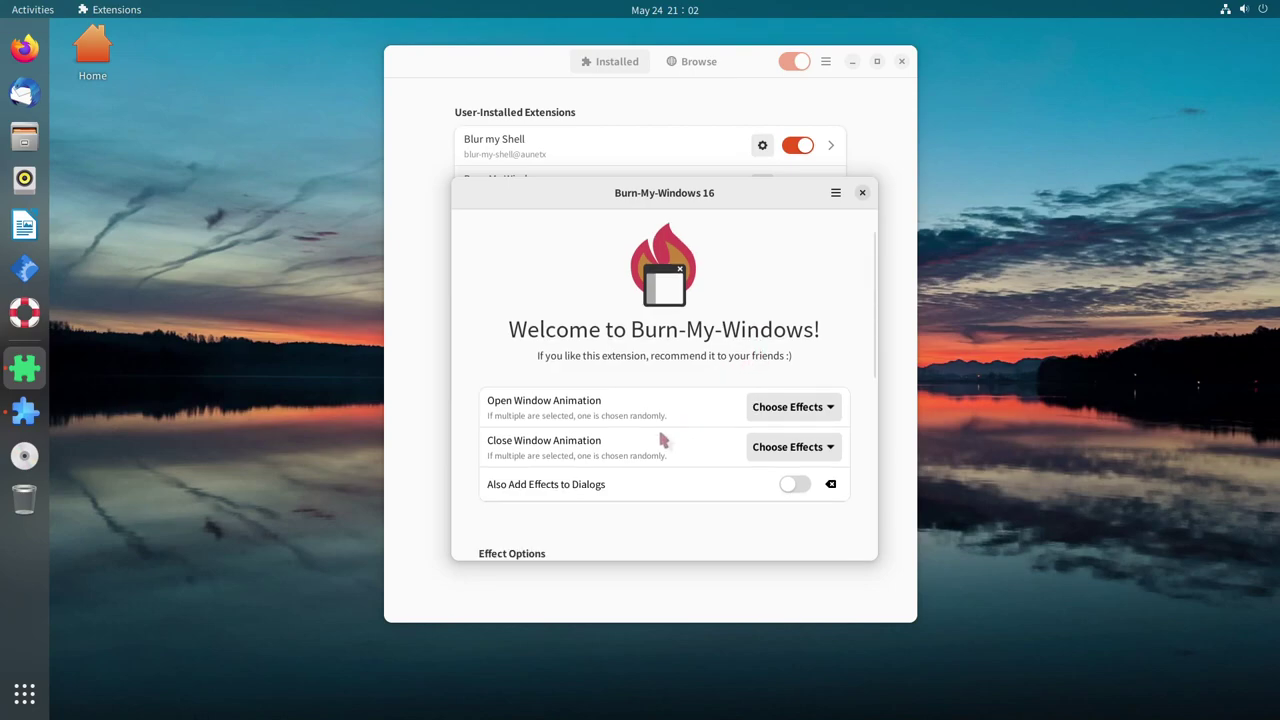
click(762, 418)
scroll(815, 600, down, 2)
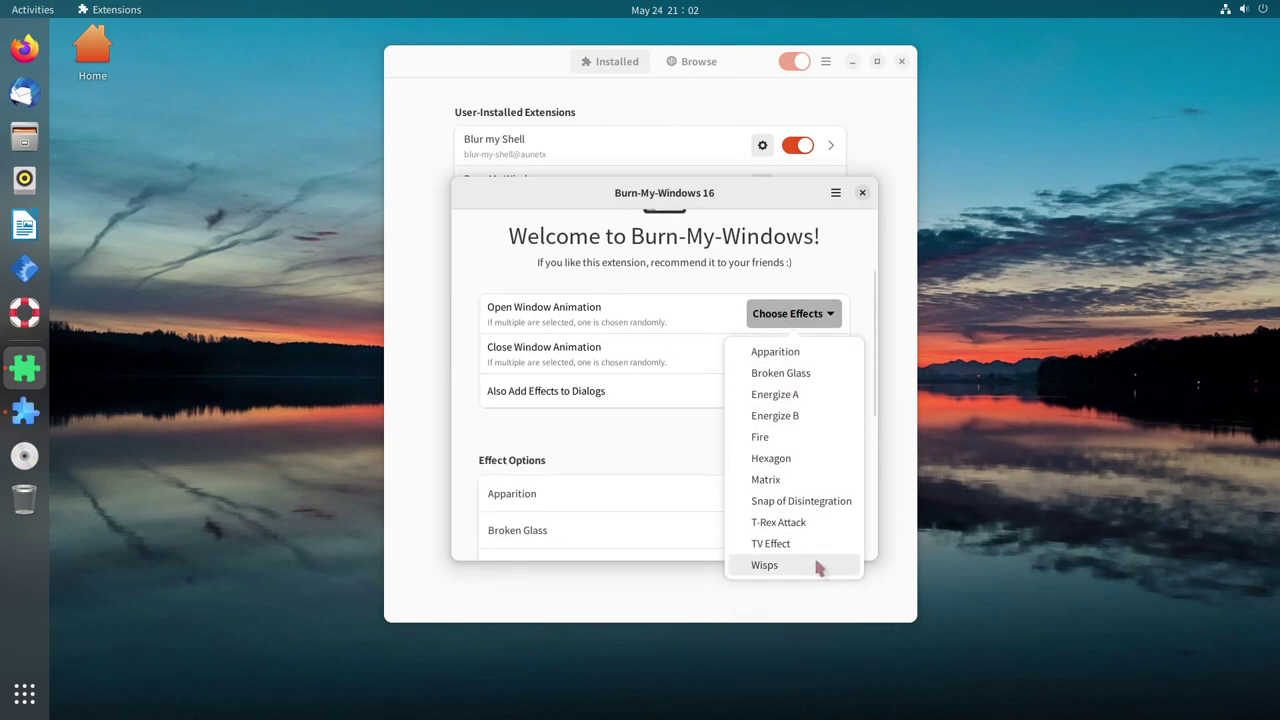
click(793, 207)
scroll(838, 278, down, 2)
scroll(830, 380, down, 1)
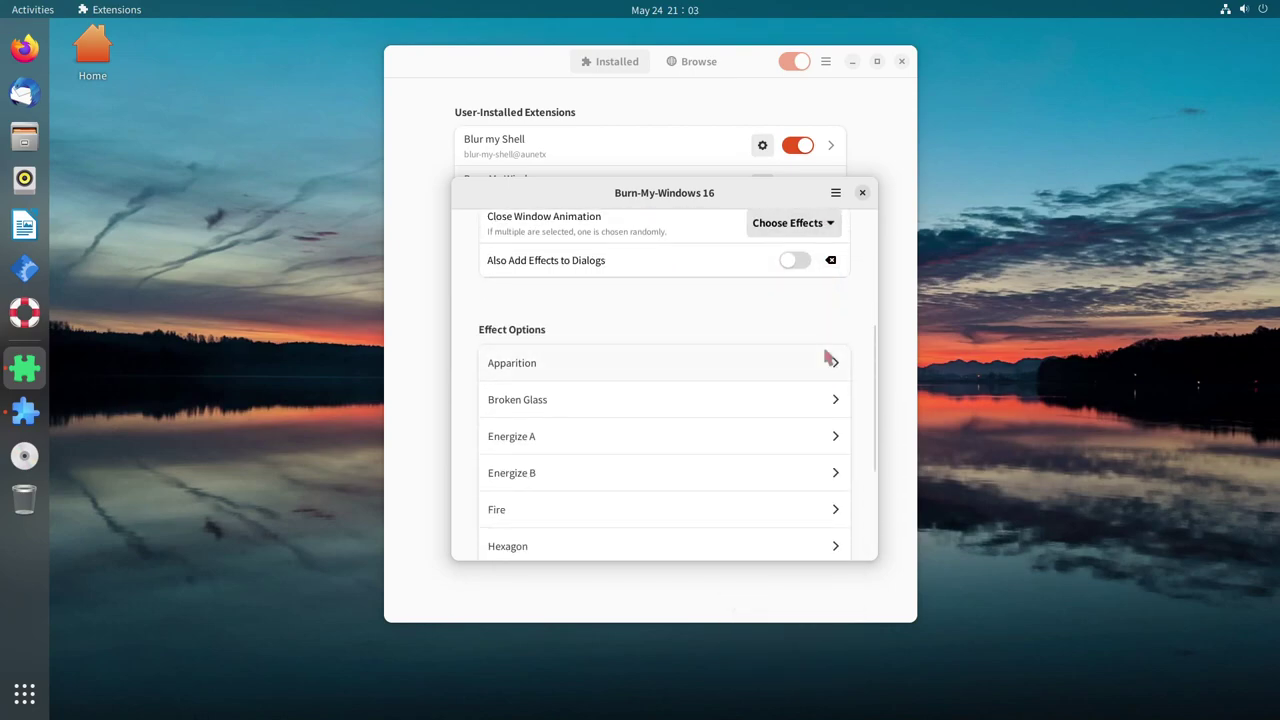
scroll(829, 340, down, 5)
scroll(790, 480, up, 1)
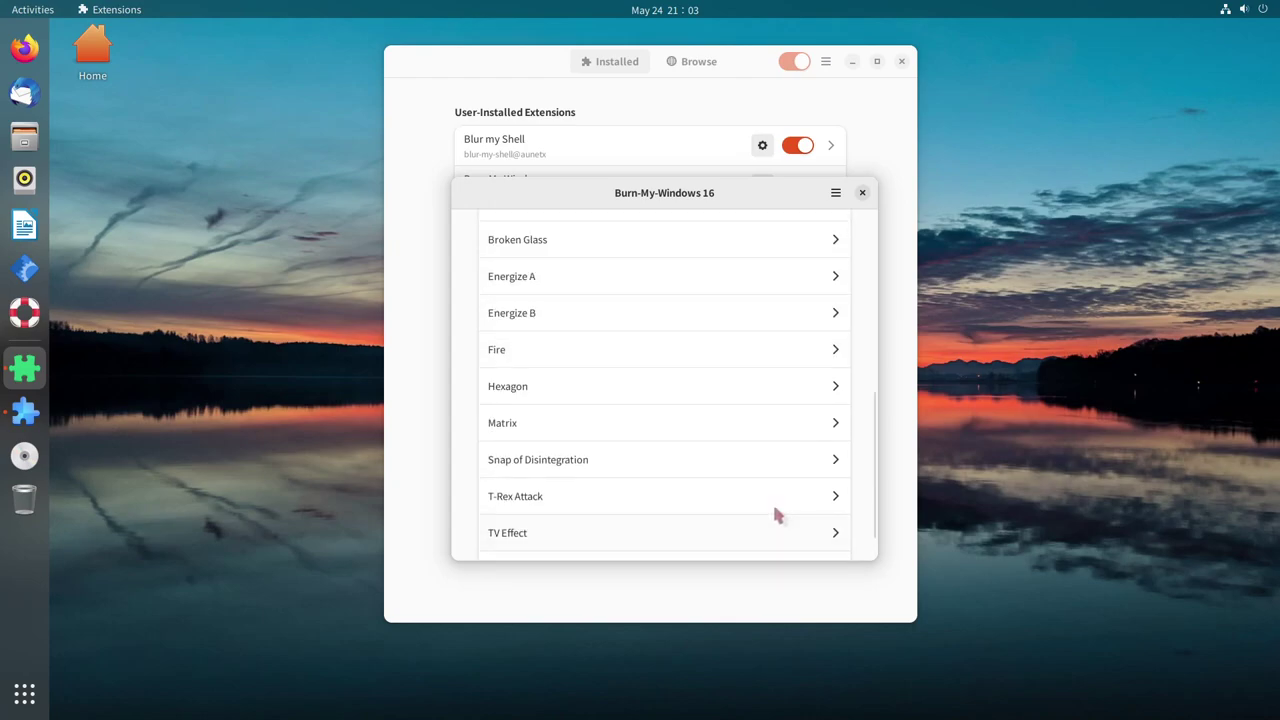
scroll(778, 505, up, 3)
scroll(654, 470, up, 6)
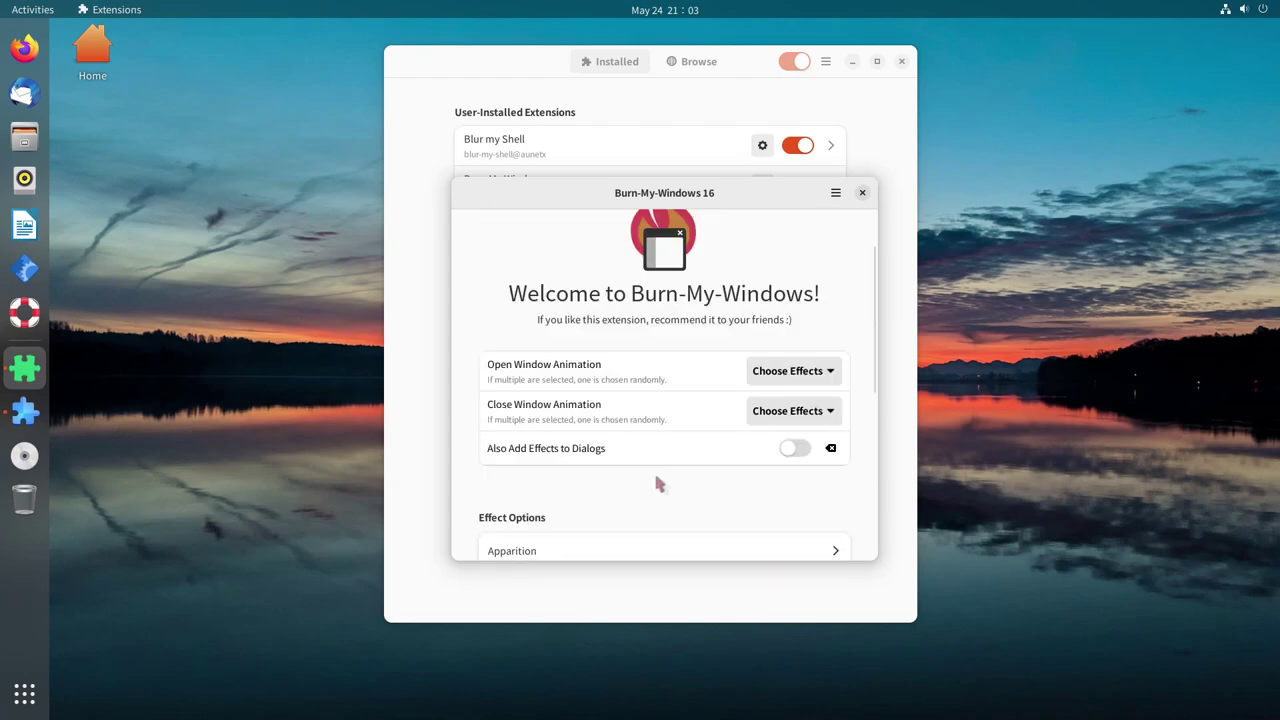
click(862, 193)
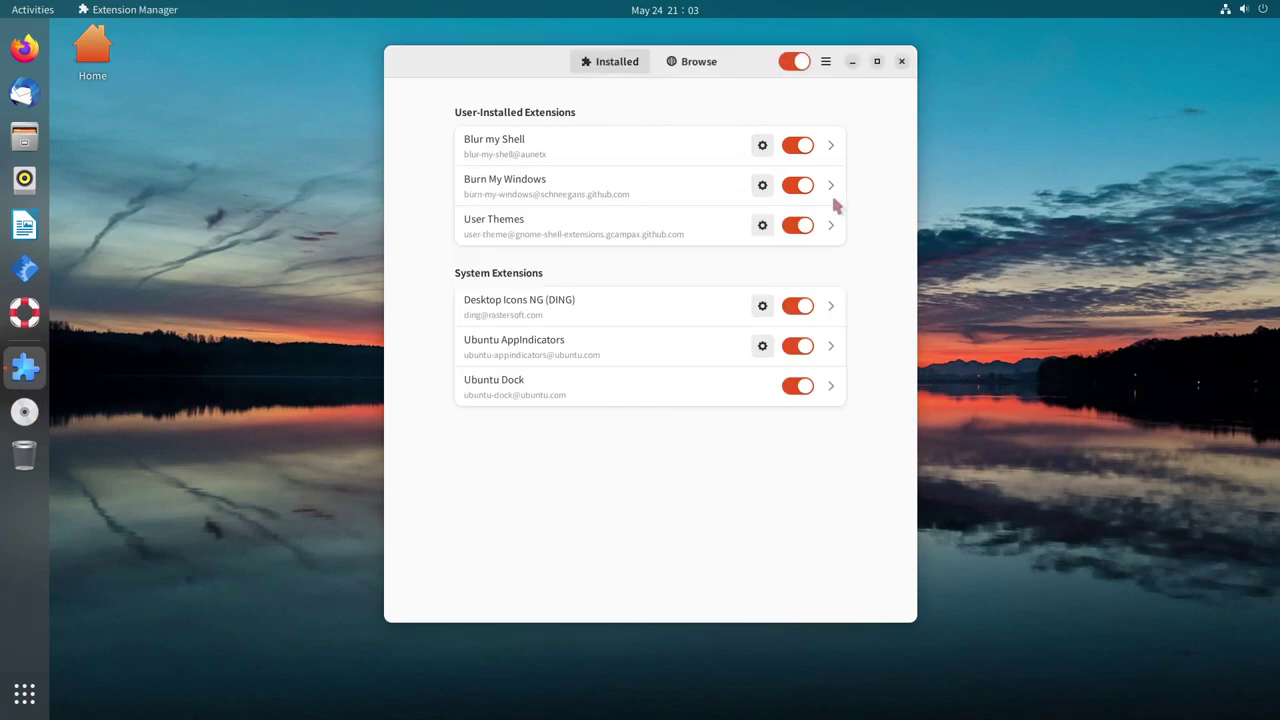
click(25, 137)
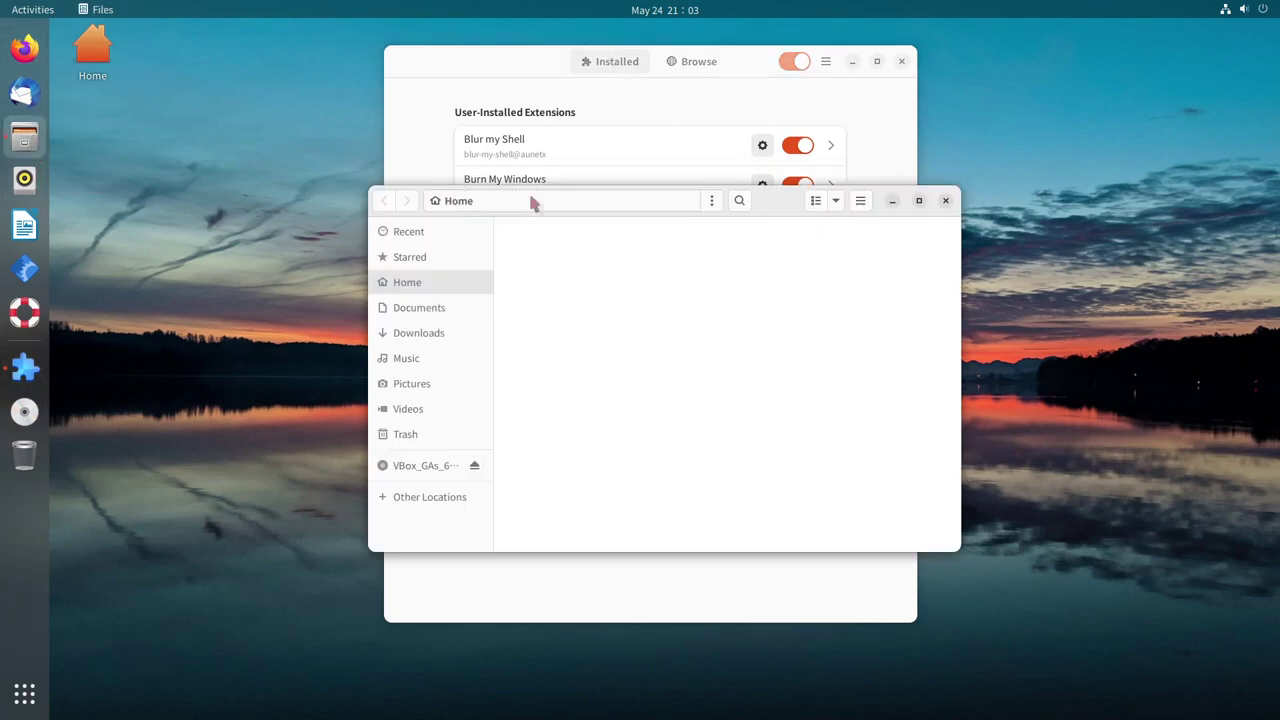
click(943, 200)
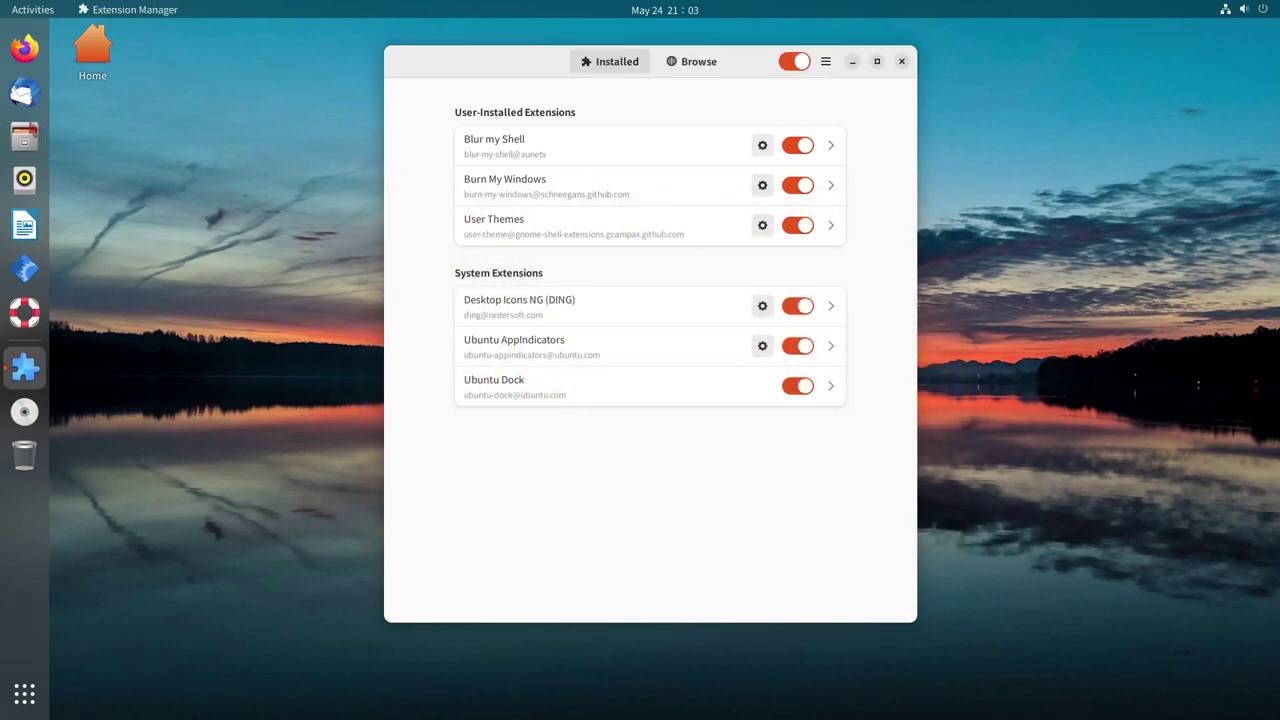
click(25, 137)
click(945, 205)
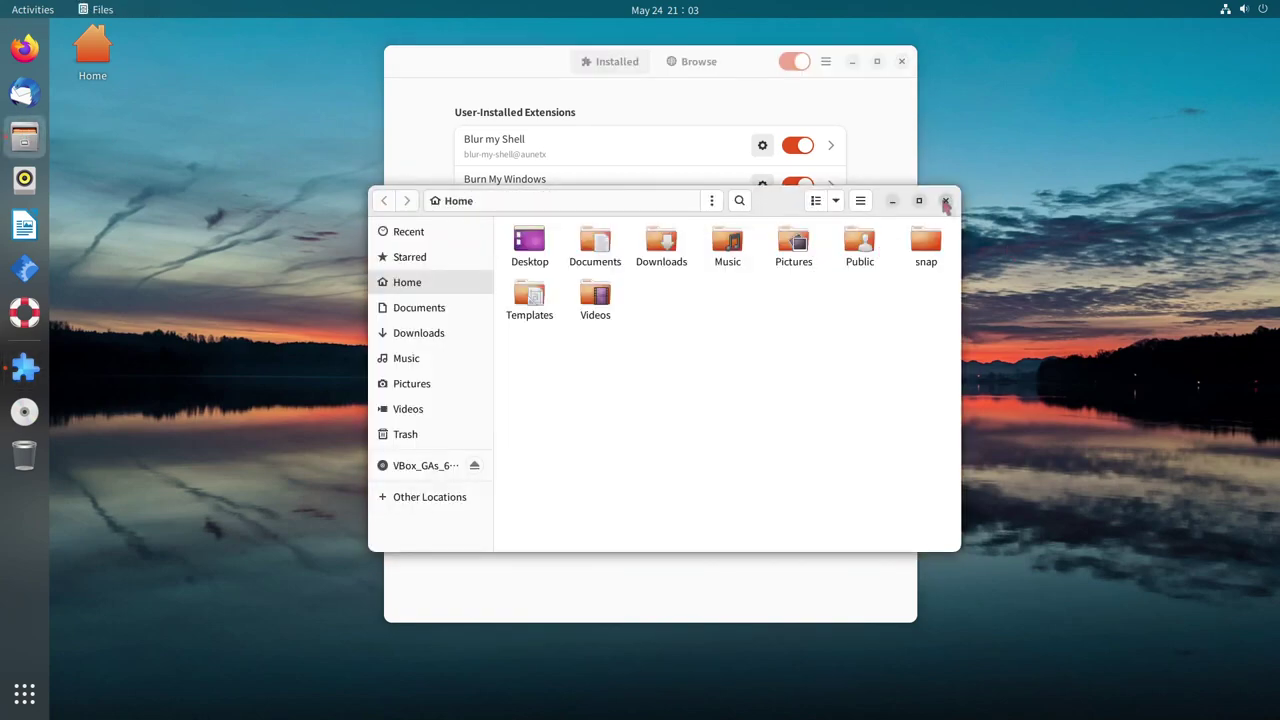
click(945, 204)
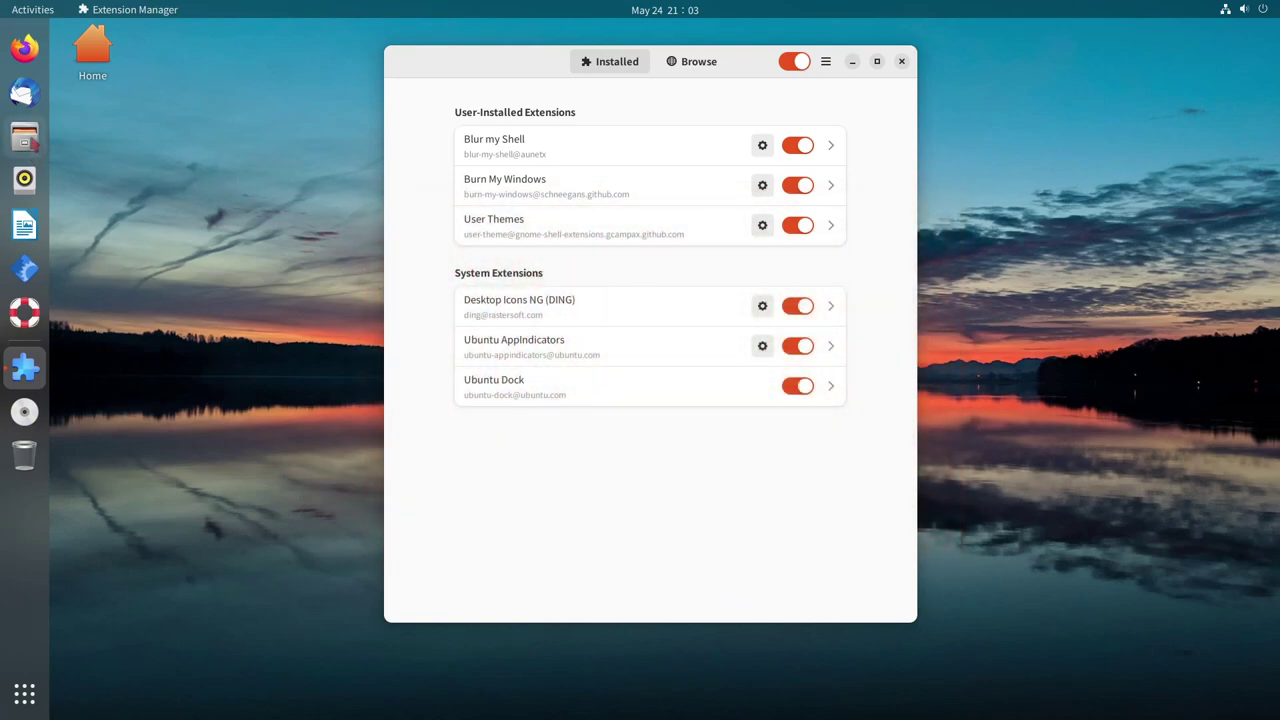
Open and close Files again, then expand and collapse Blur my Shell's details
click(25, 137)
click(941, 206)
click(669, 139)
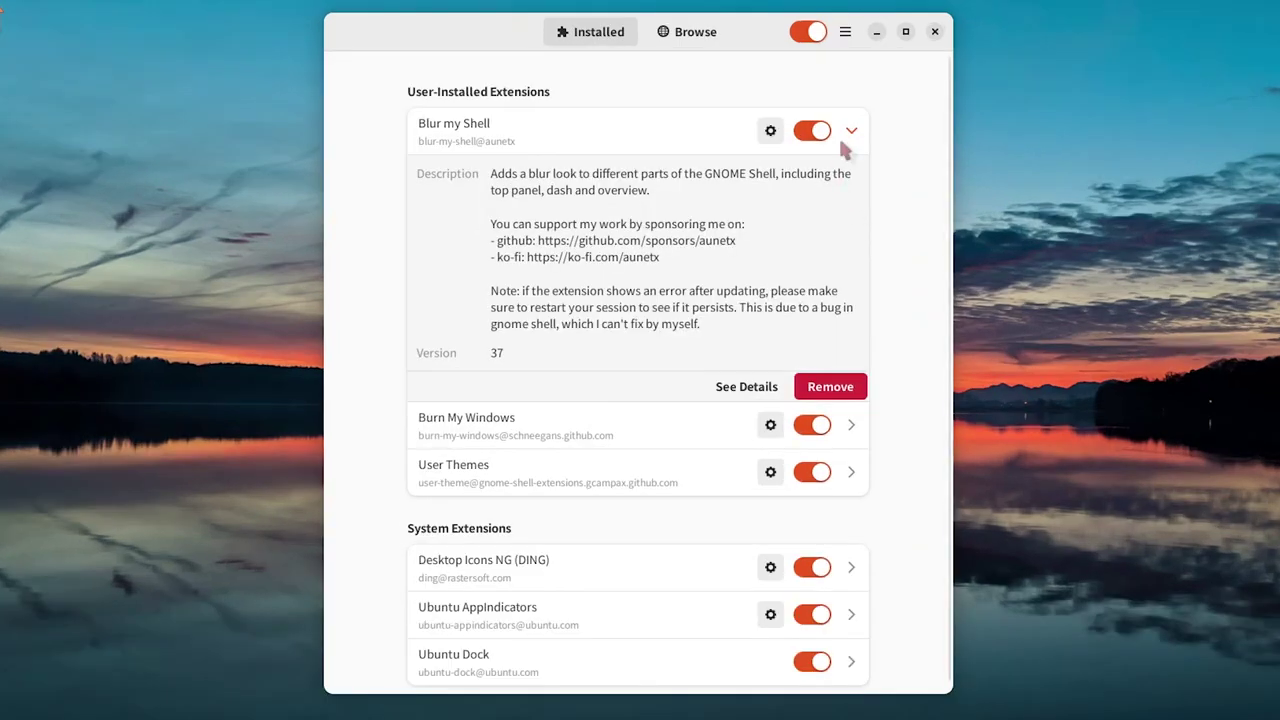
click(831, 145)
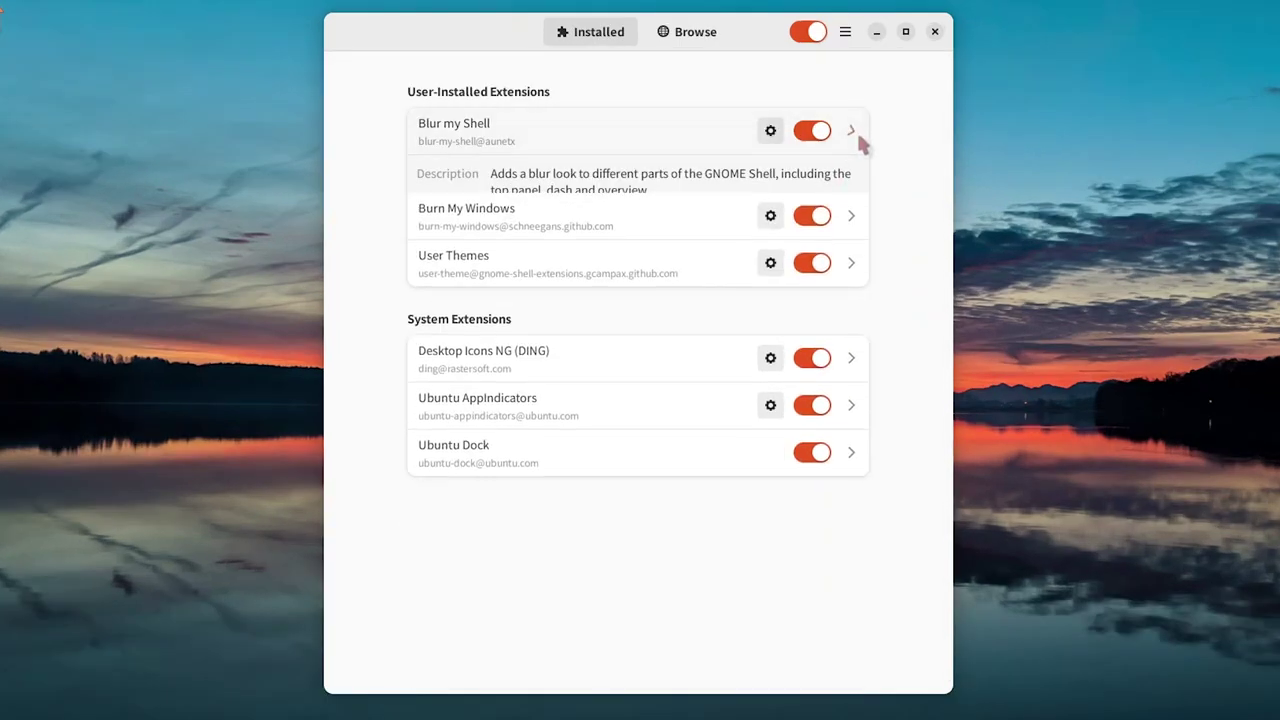
Set Burn My Windows to open windows with Hexagon and add Broken Glass as a closing effect
click(505, 188)
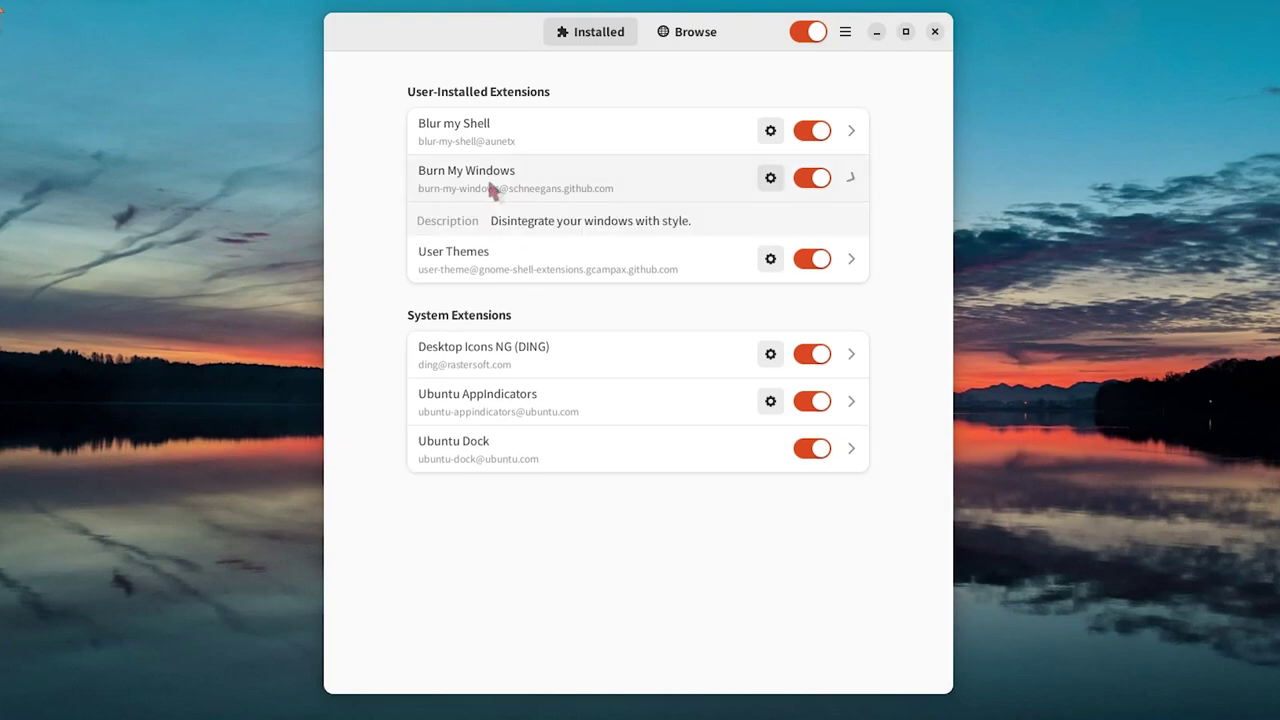
click(771, 180)
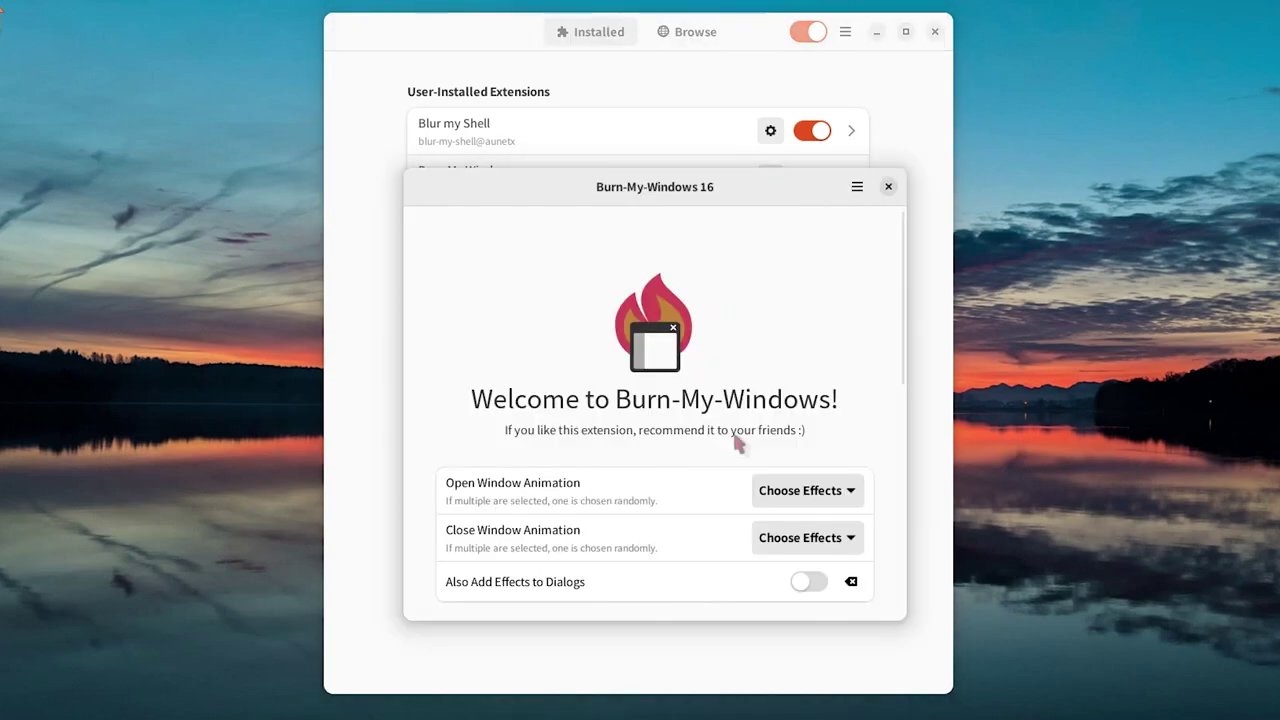
click(815, 494)
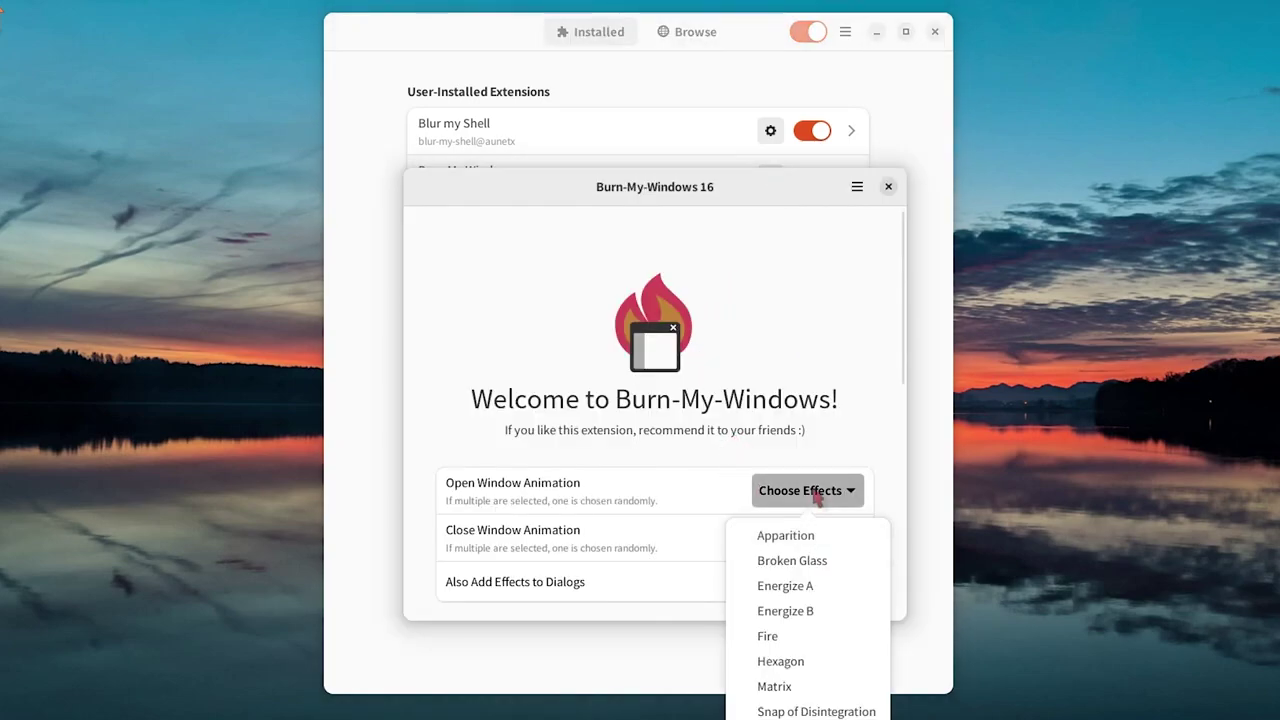
scroll(828, 586, down, 1)
click(813, 603)
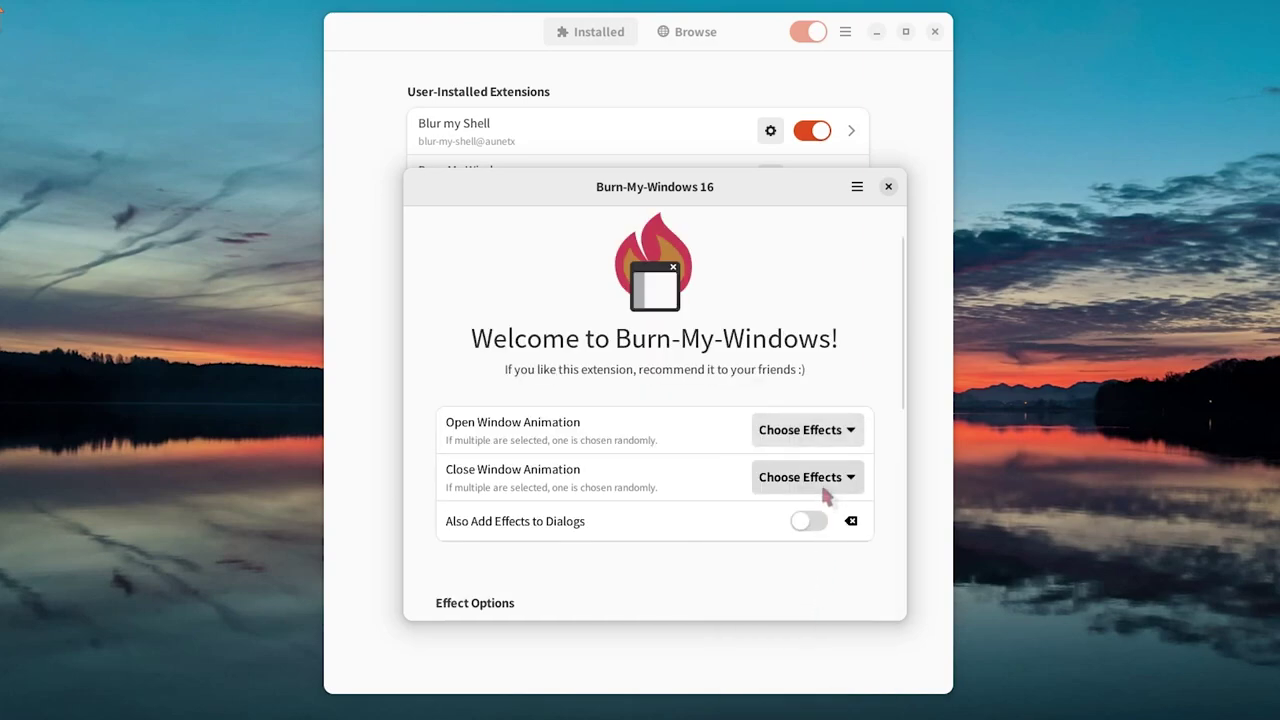
click(837, 484)
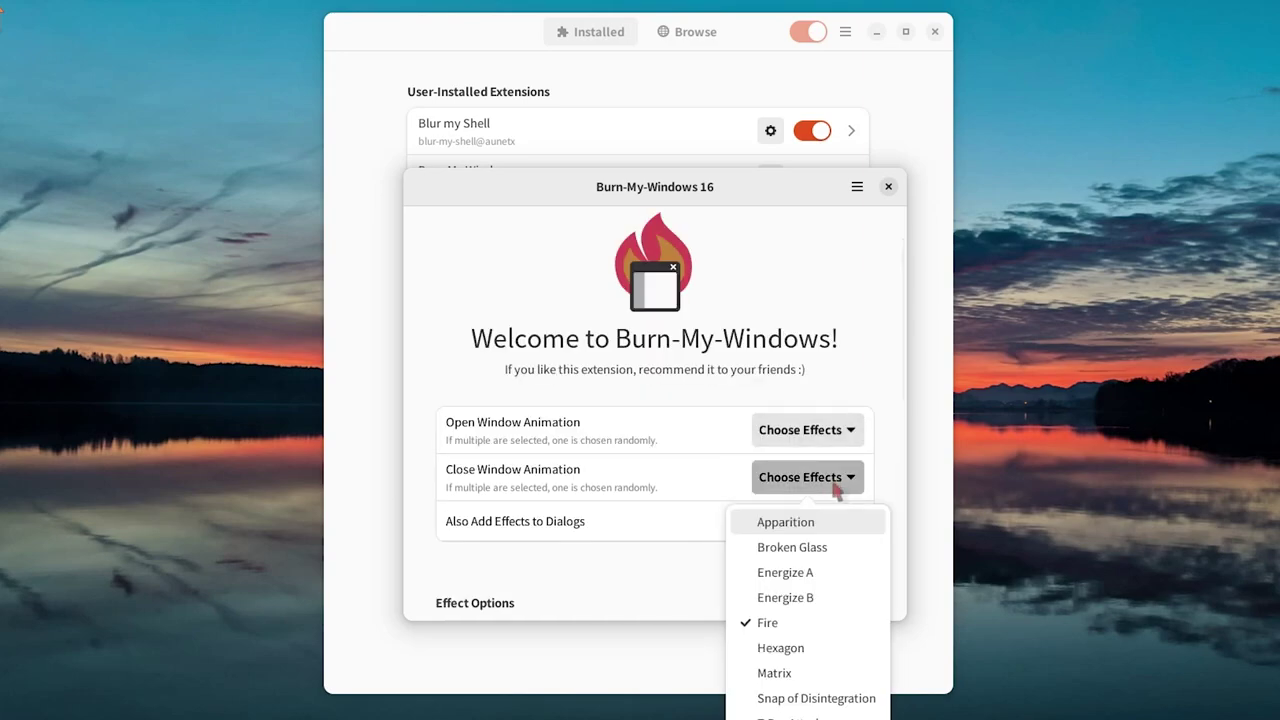
click(809, 547)
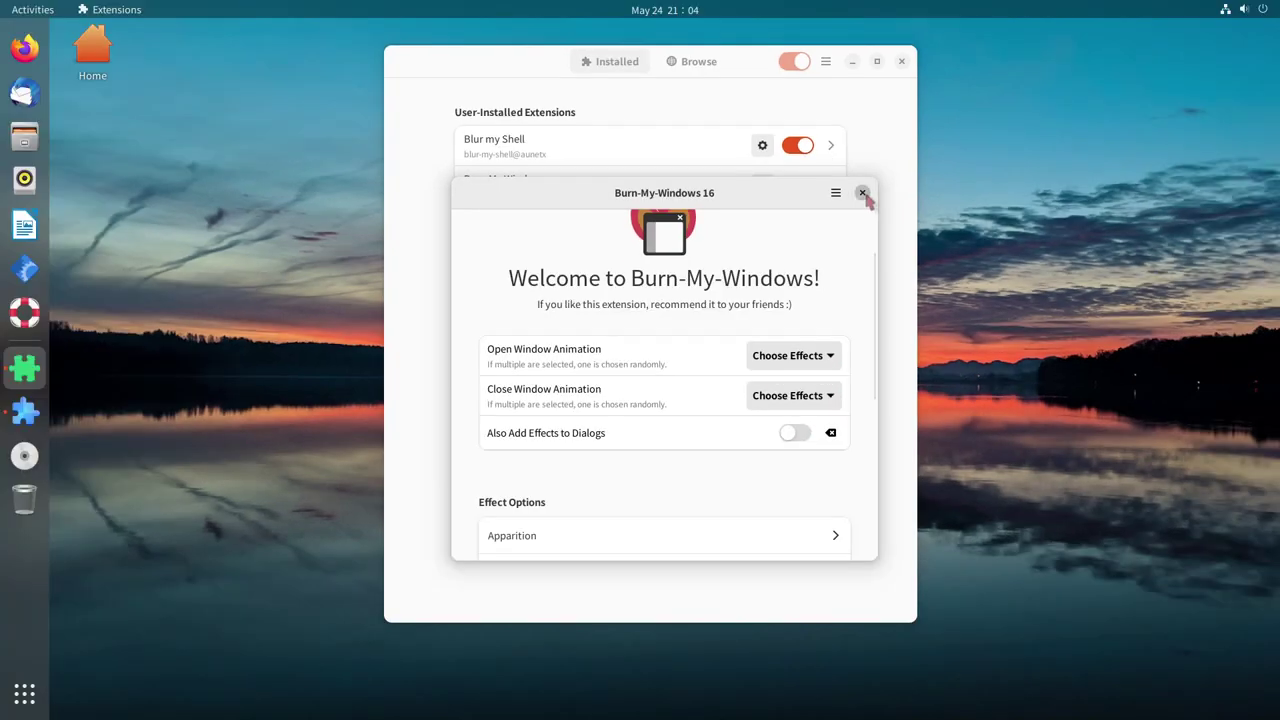
Close the settings and open and close Files twice to preview the new effects
click(888, 186)
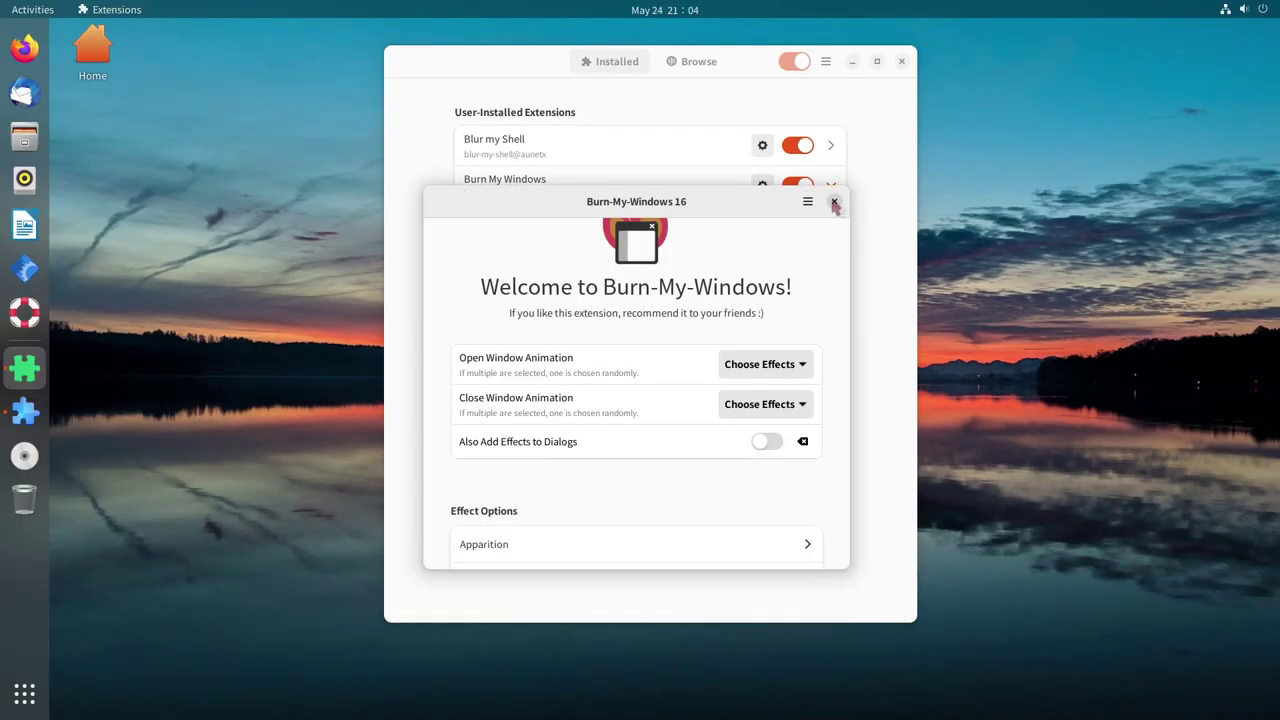
click(24, 137)
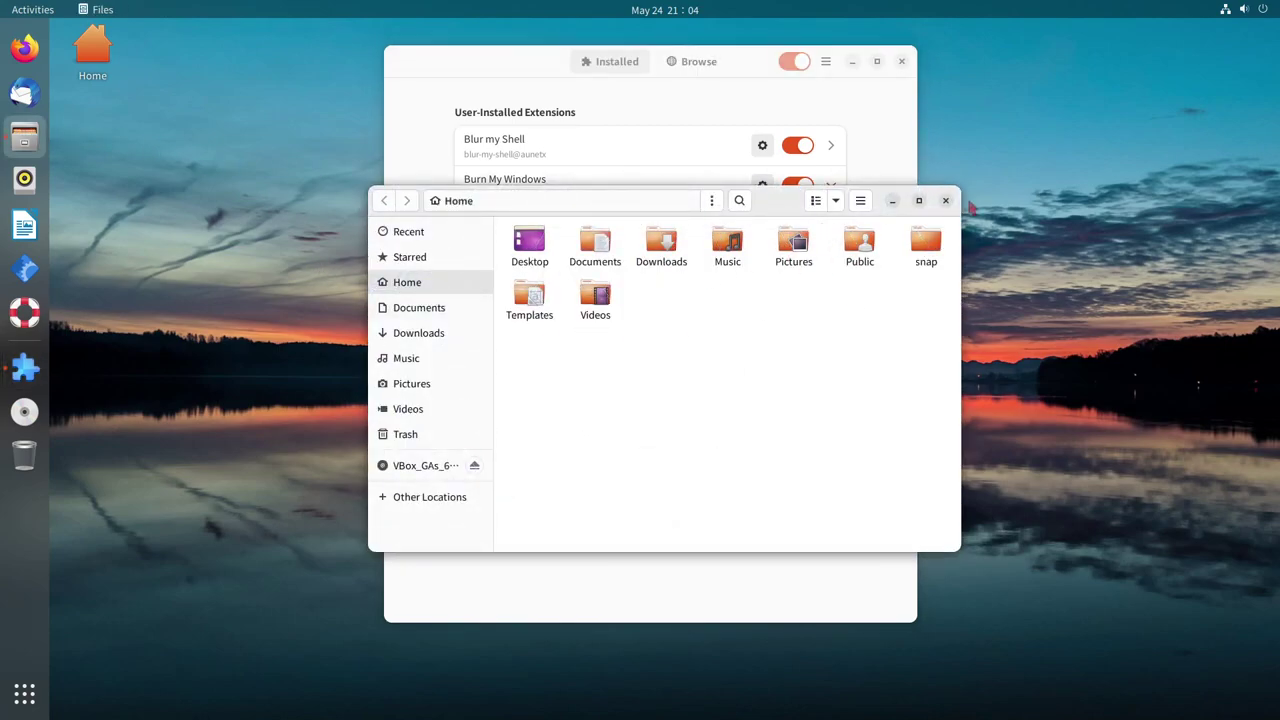
click(945, 201)
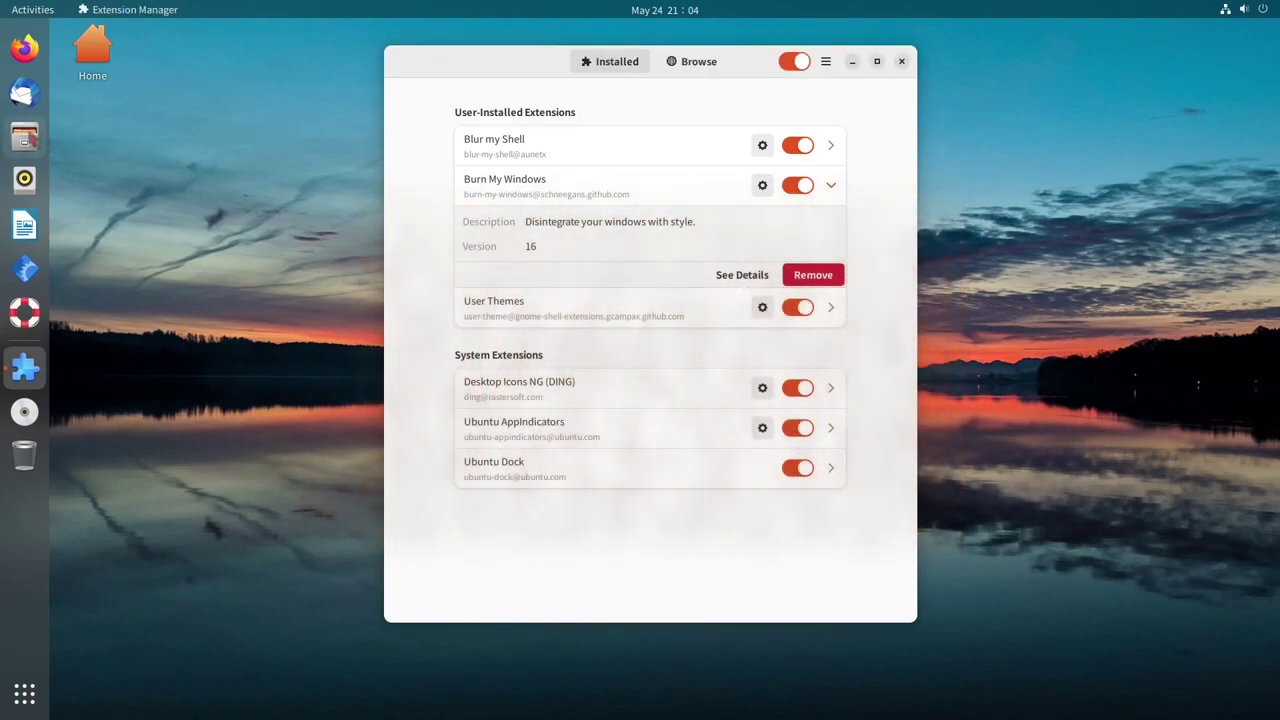
click(40, 143)
click(946, 202)
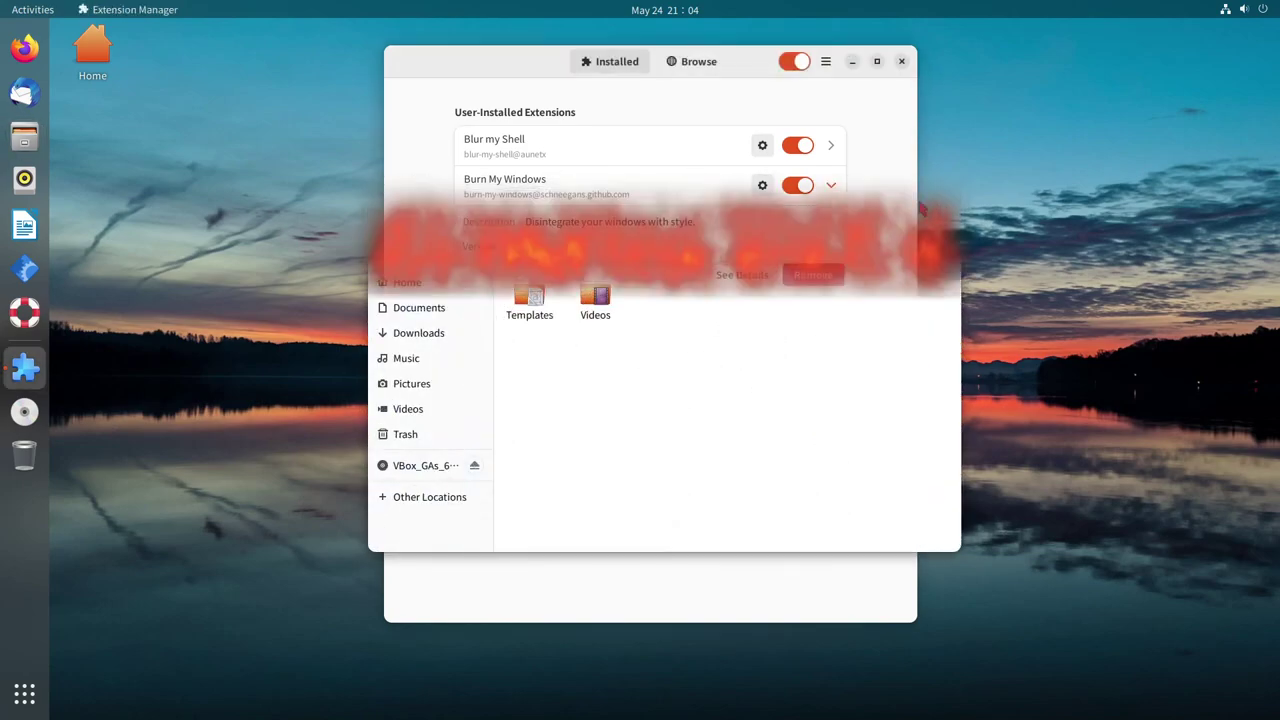
Uncheck Fire from Burn My Windows' closing effects, leaving only Broken Glass, and close settings
click(762, 186)
click(794, 489)
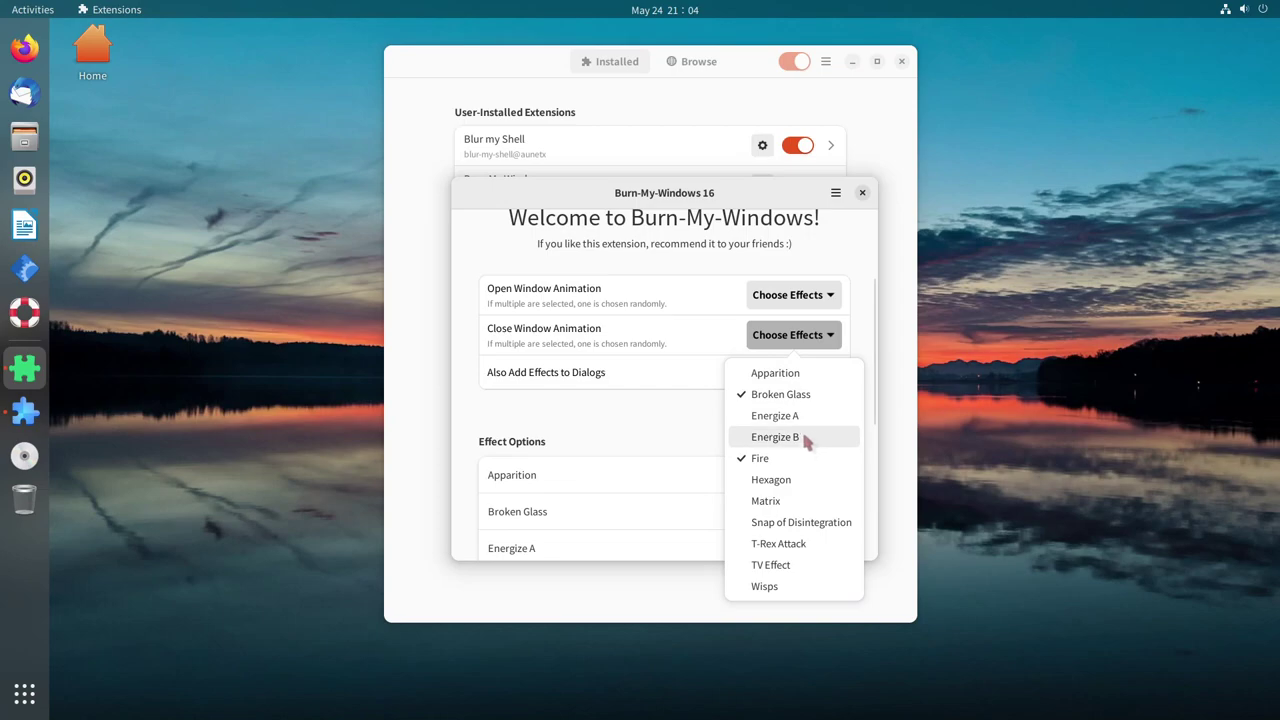
click(791, 459)
click(818, 348)
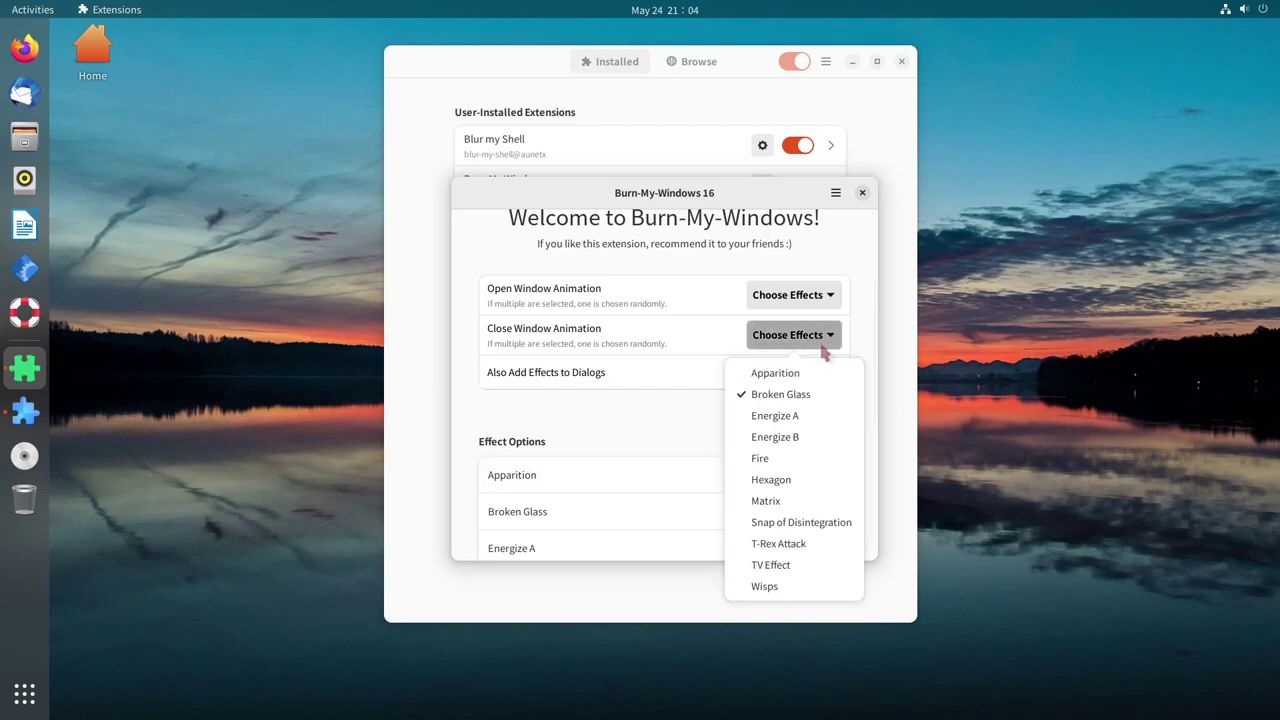
click(714, 416)
click(860, 194)
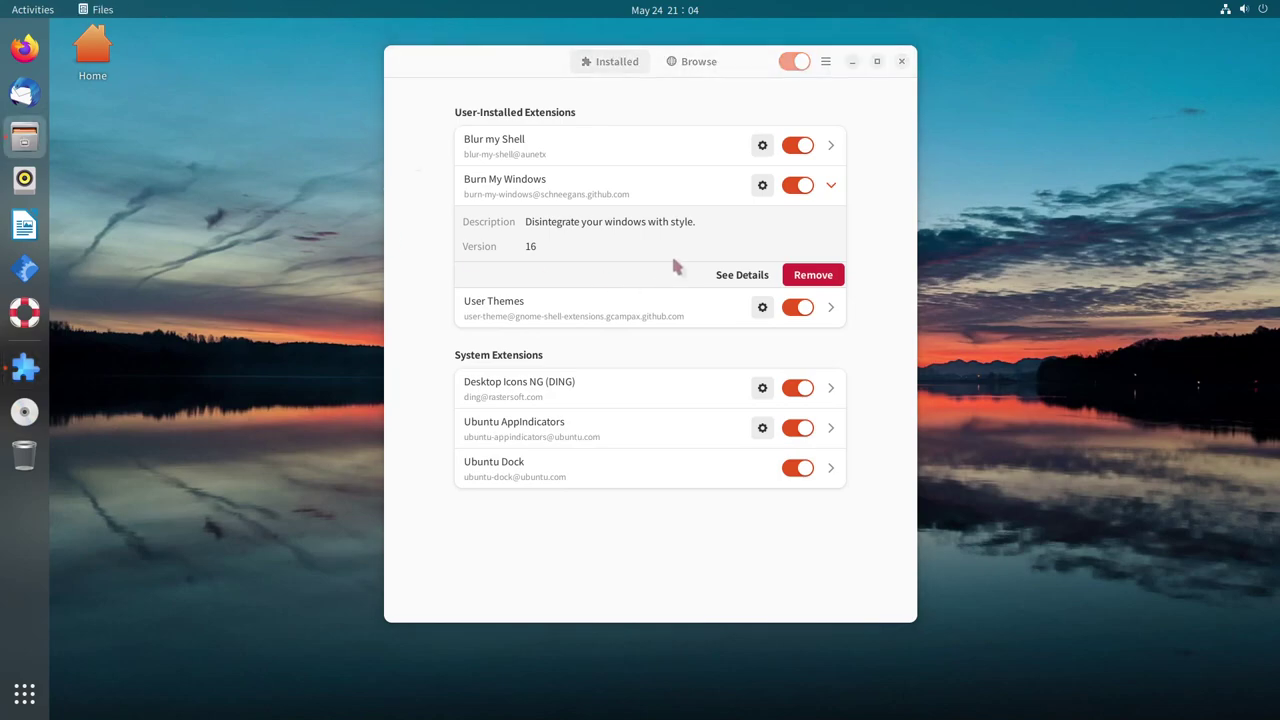
Close Files to preview Broken Glass and collapse the Burn My Windows row
click(945, 201)
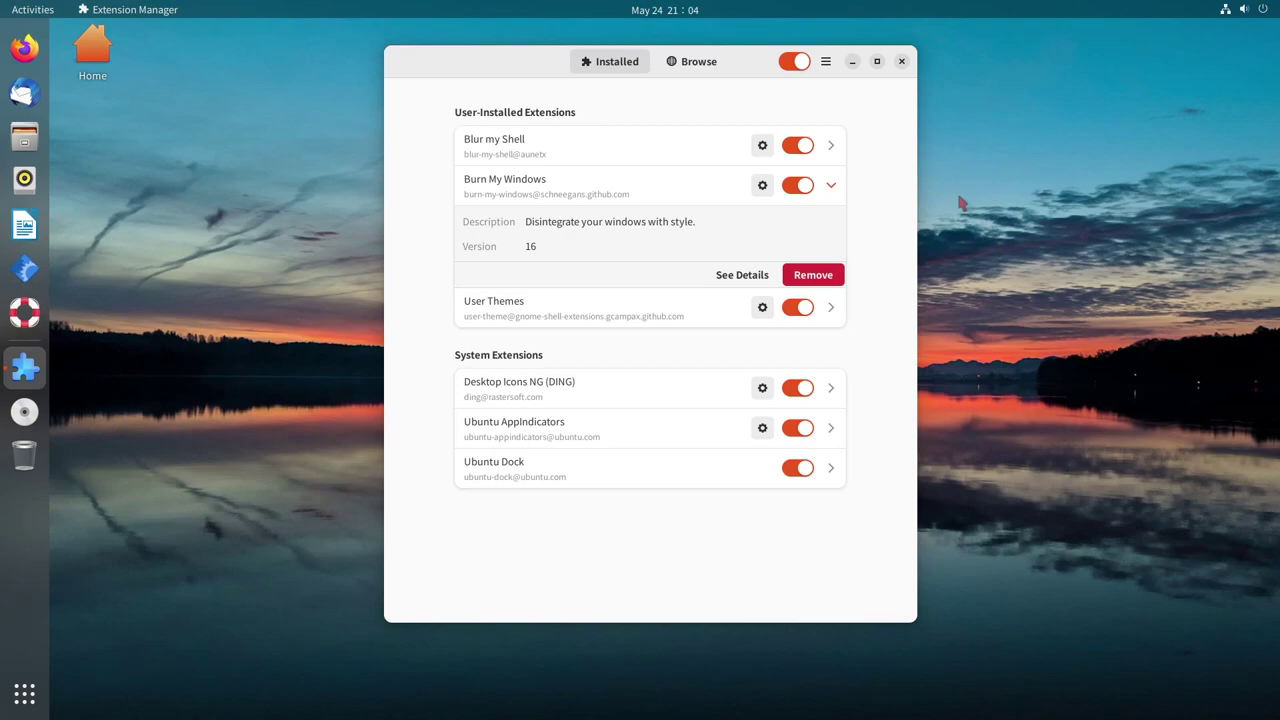
click(836, 188)
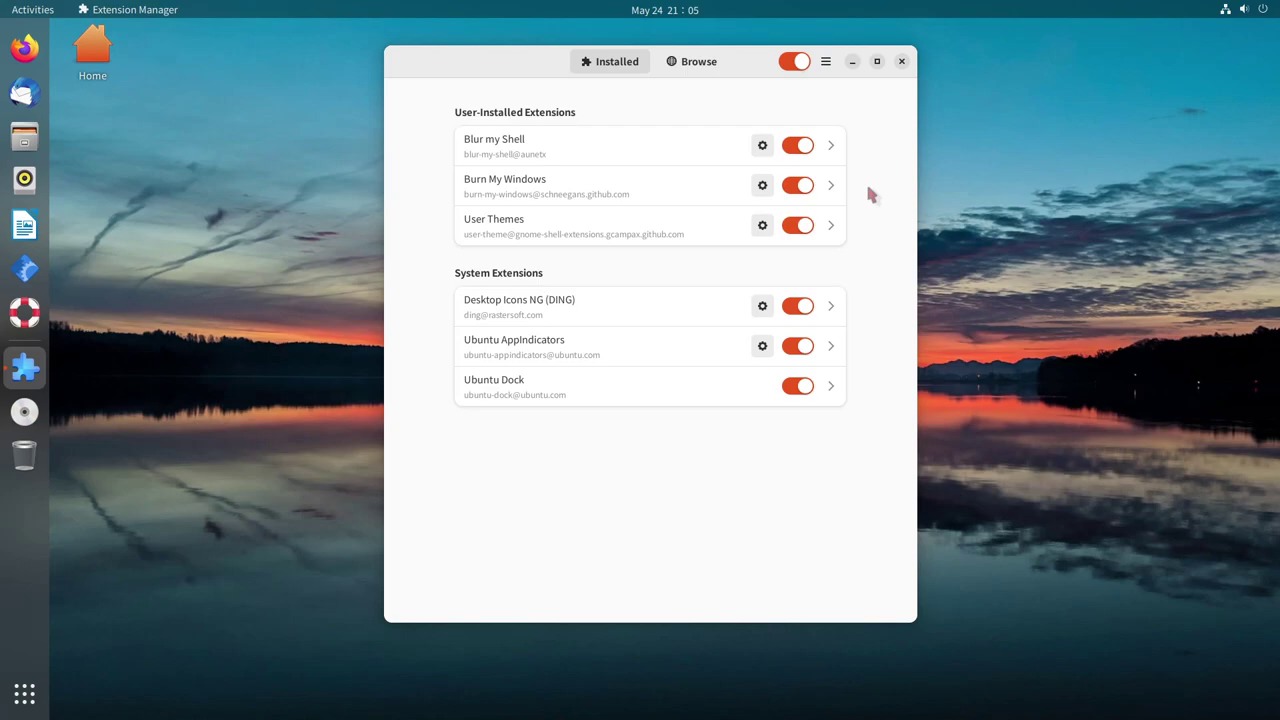
Quit Extension Manager with Ctrl+Q
key(ctrl+q)
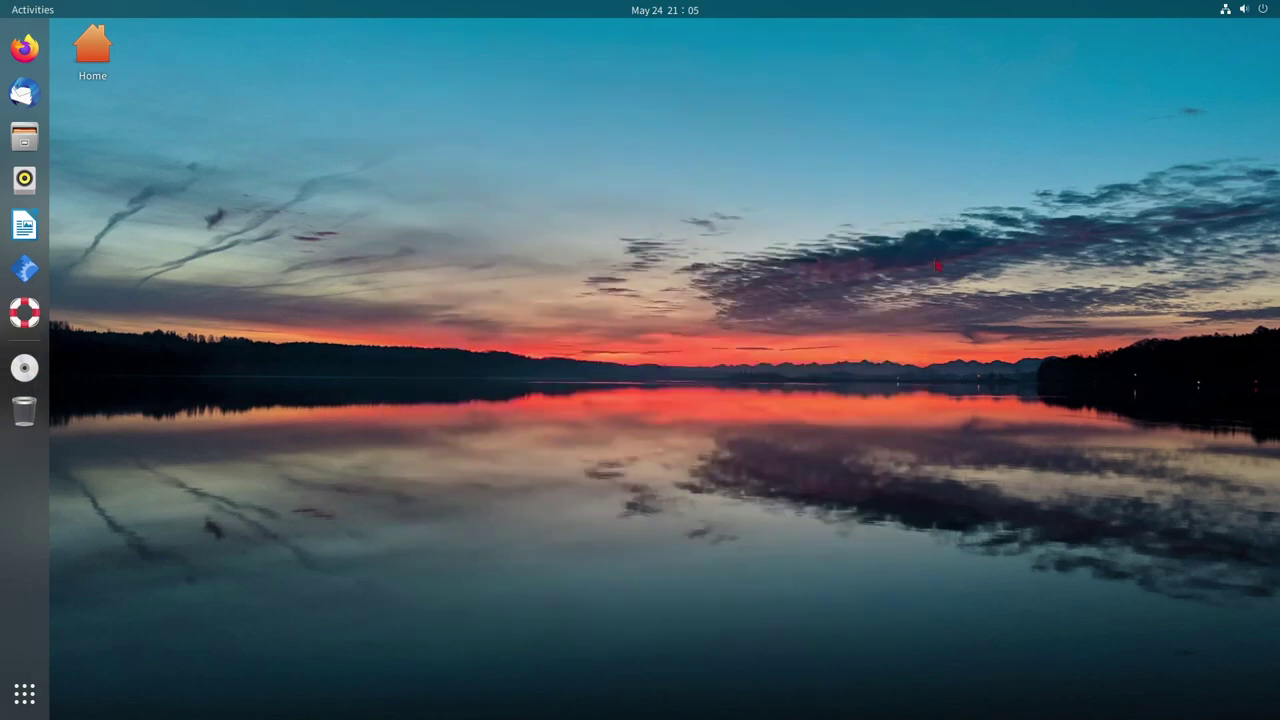